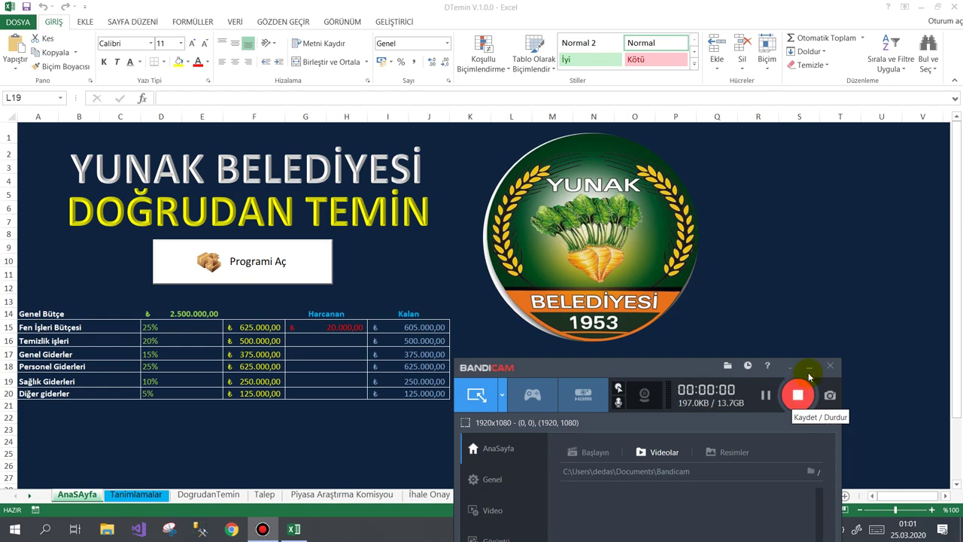
# Switch to the DogrudanTemin sheet, then exit Excel, saving changes to DTemin V.1.0.0
pyautogui.click(809, 365)
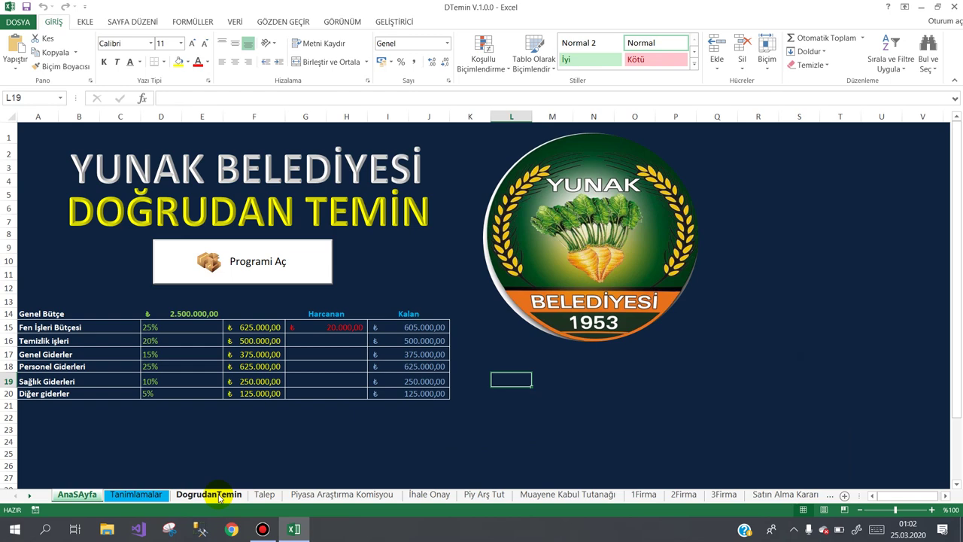
pyautogui.click(220, 497)
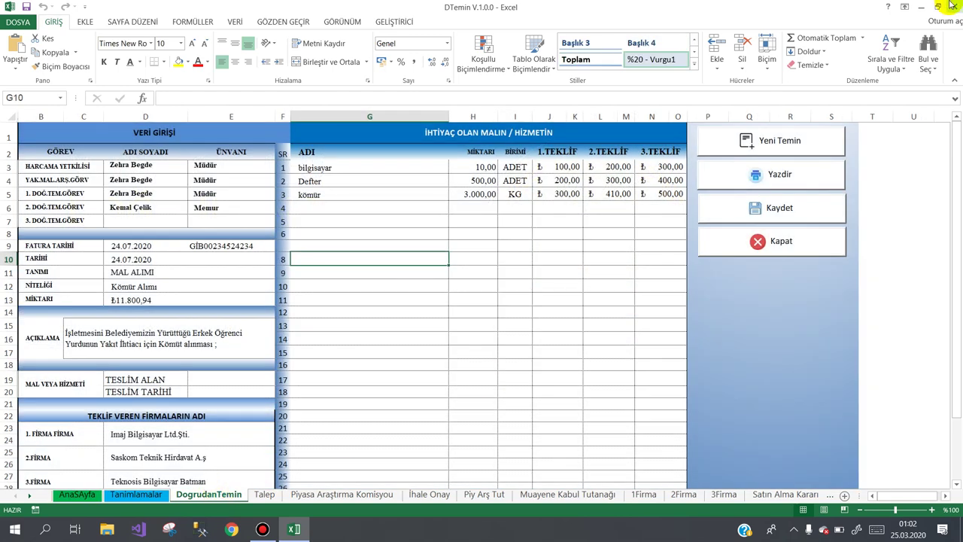
pyautogui.click(952, 9)
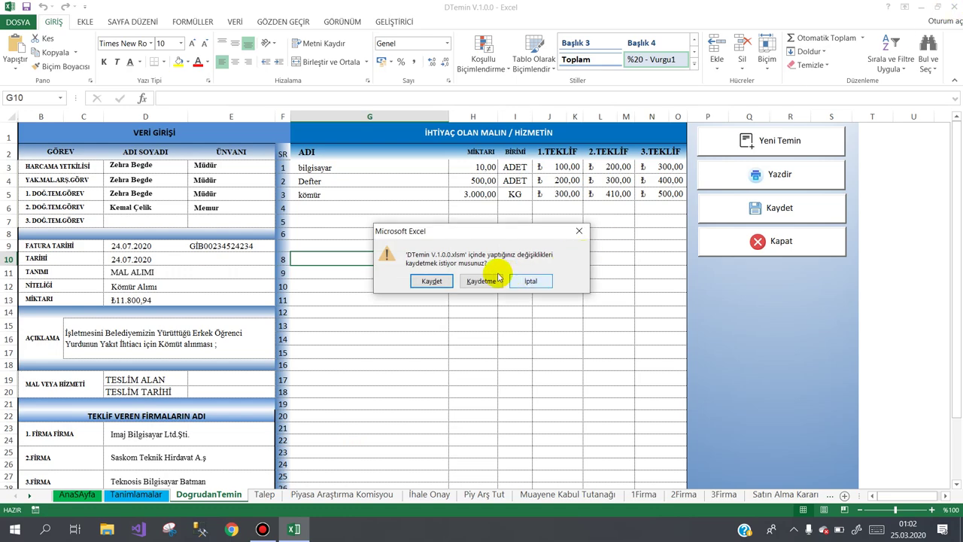
pyautogui.click(429, 283)
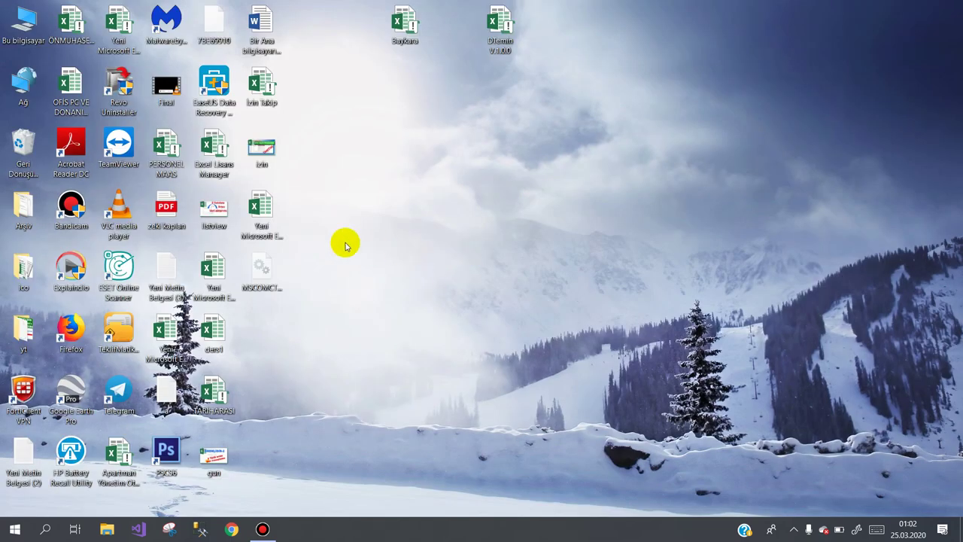
# Create a new Microsoft Excel Çalışma Sayfası on the desktop with its default name and open it
pyautogui.rightClick(386, 235)
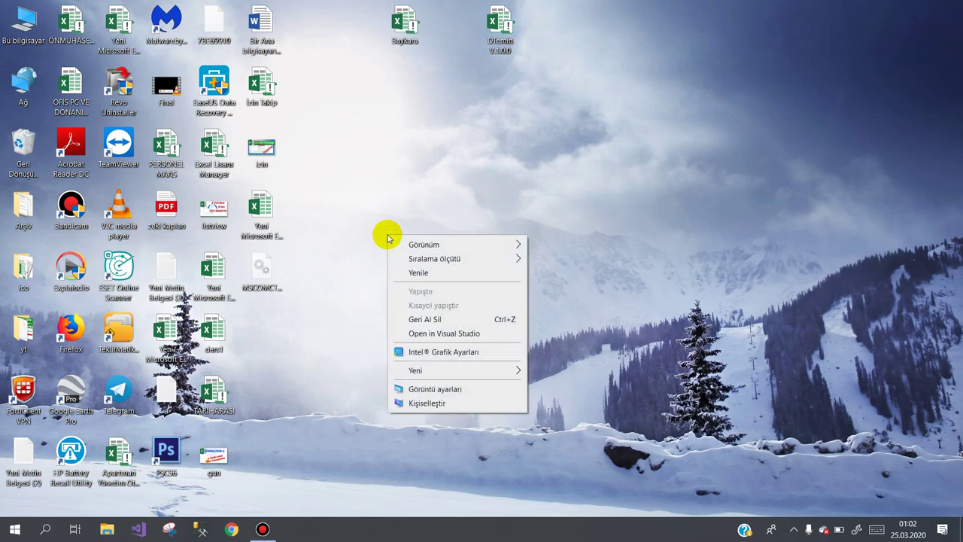
pyautogui.click(449, 370)
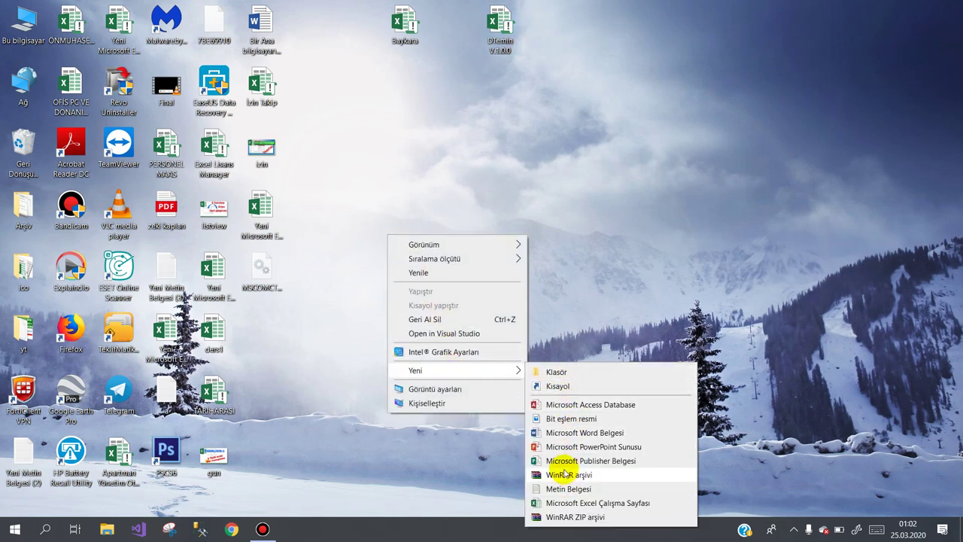
pyautogui.click(556, 502)
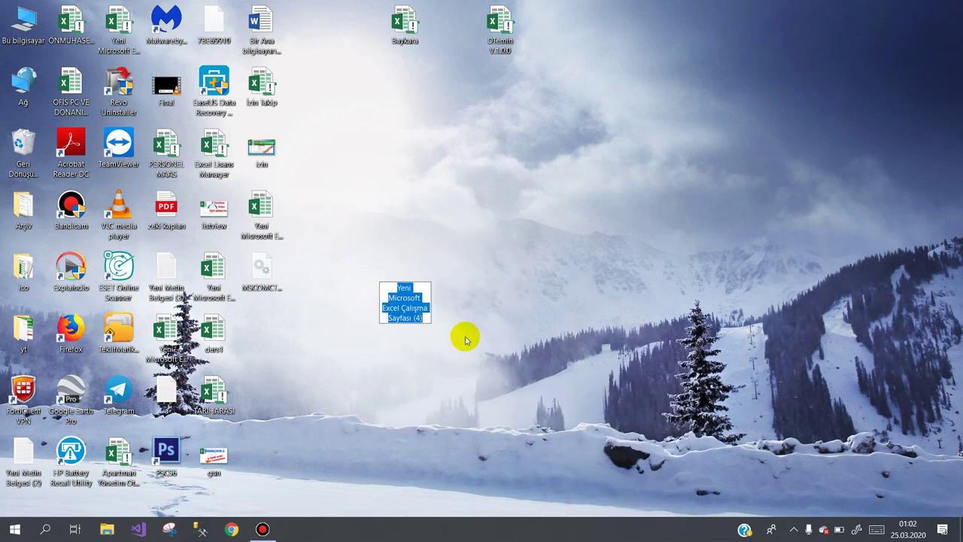
pyautogui.press('Return')
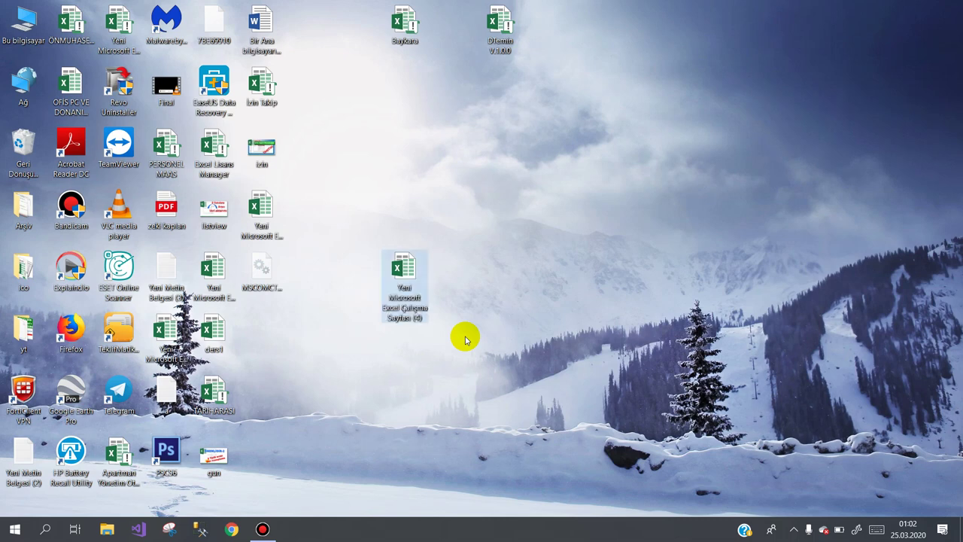
pyautogui.press('Return')
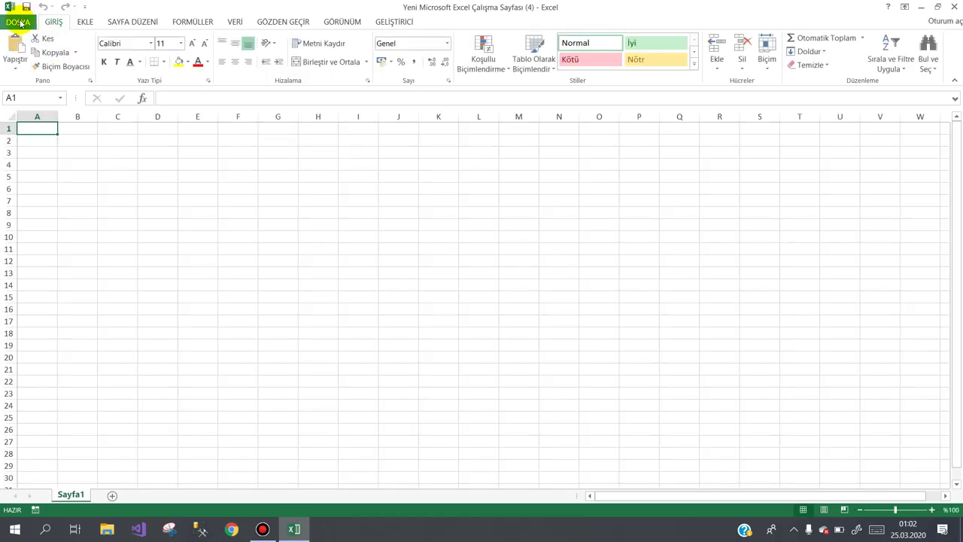
# Save the blank workbook to the desktop as ders2, type Makro İçerebilen Excel Çalışma Kitabı
pyautogui.click(20, 22)
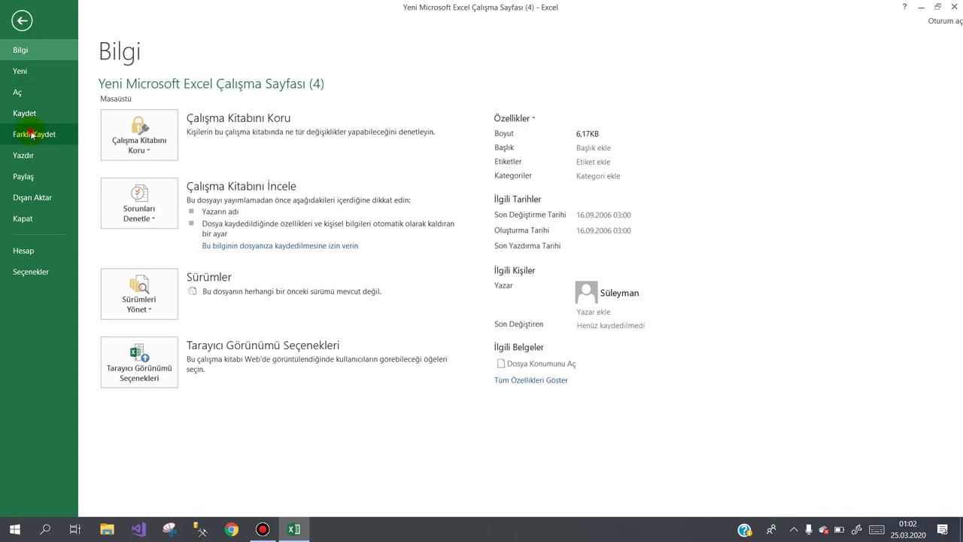
pyautogui.click(31, 135)
pyautogui.click(326, 173)
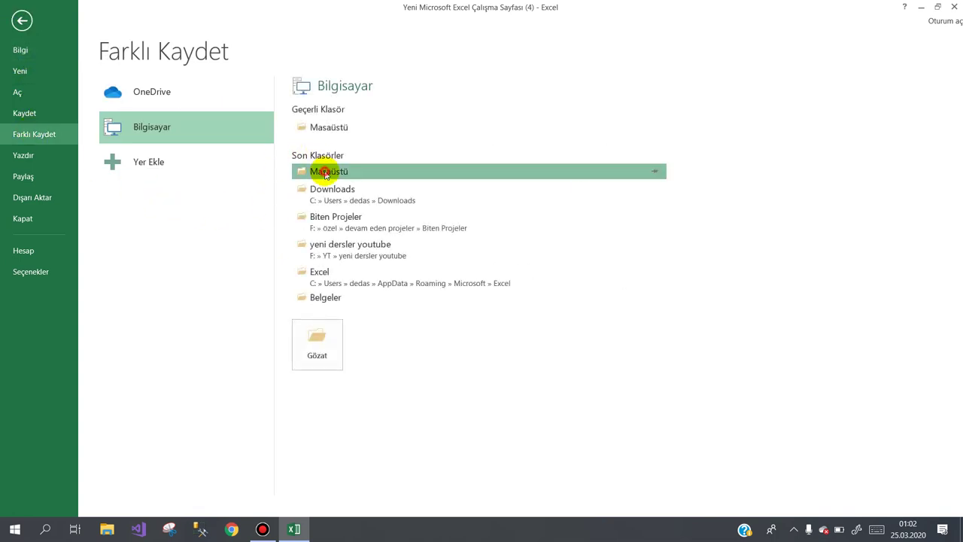
pyautogui.click(320, 339)
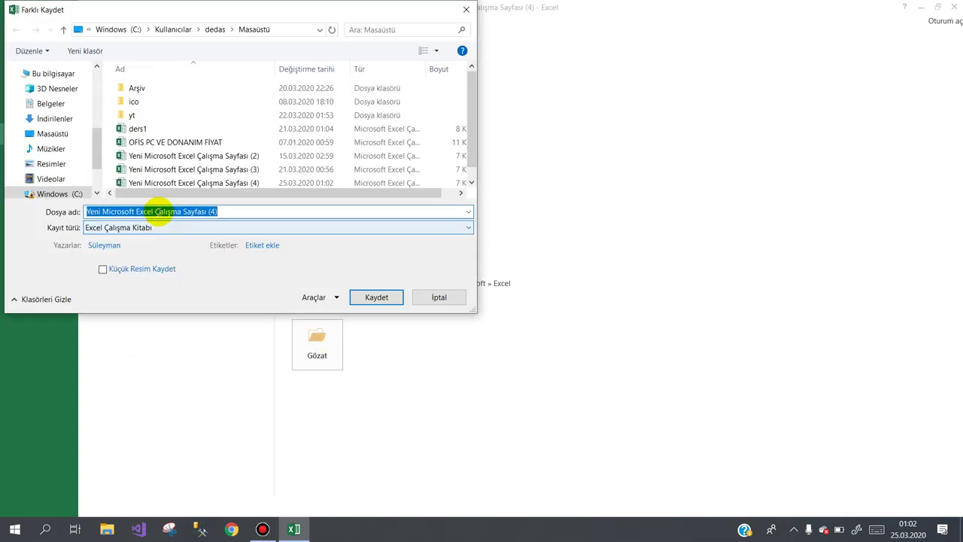
pyautogui.write('ders')
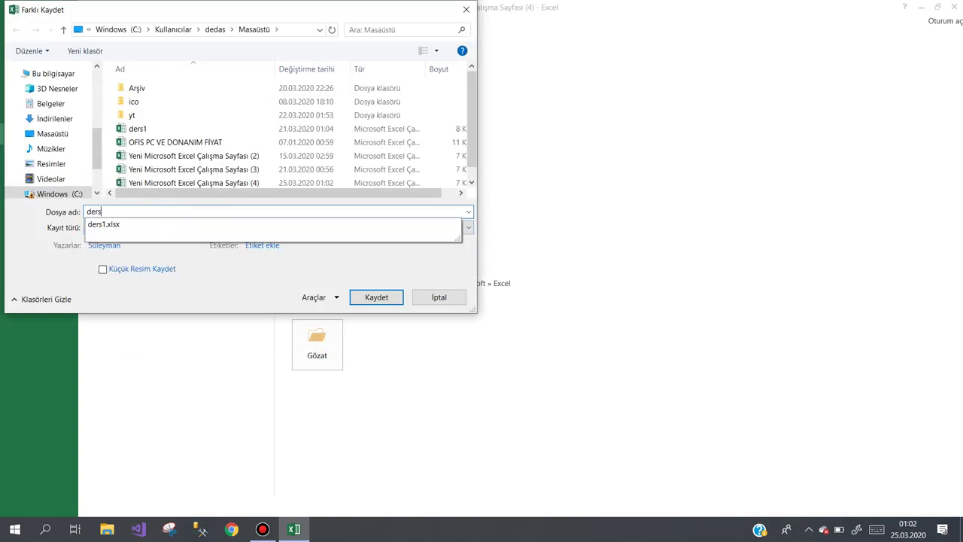
pyautogui.write('3')
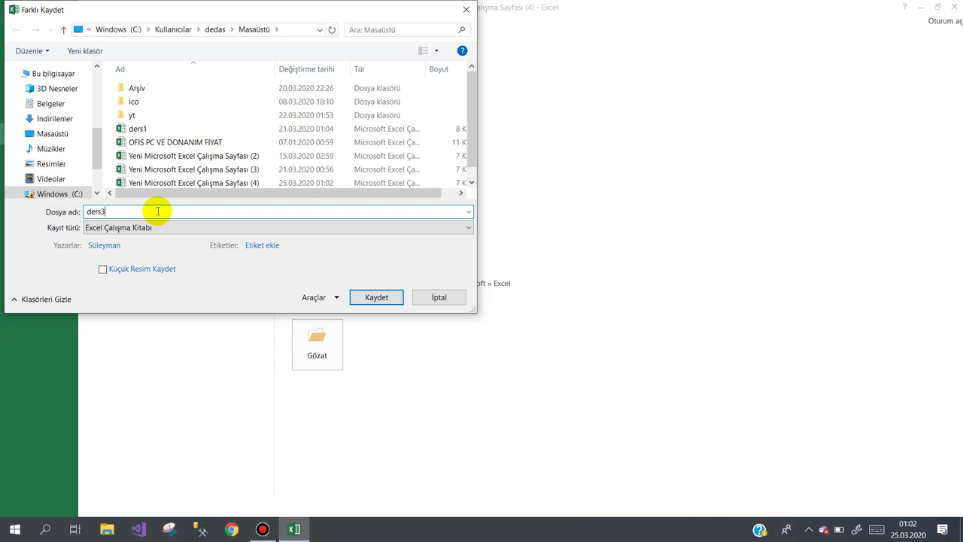
pyautogui.press('BackSpace')
pyautogui.write('2')
pyautogui.click(96, 229)
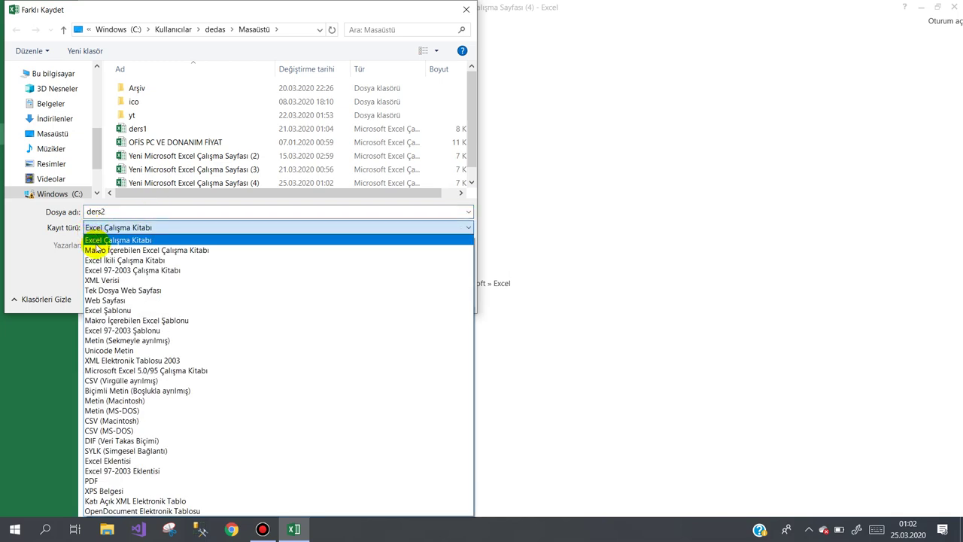
pyautogui.click(96, 250)
pyautogui.click(365, 299)
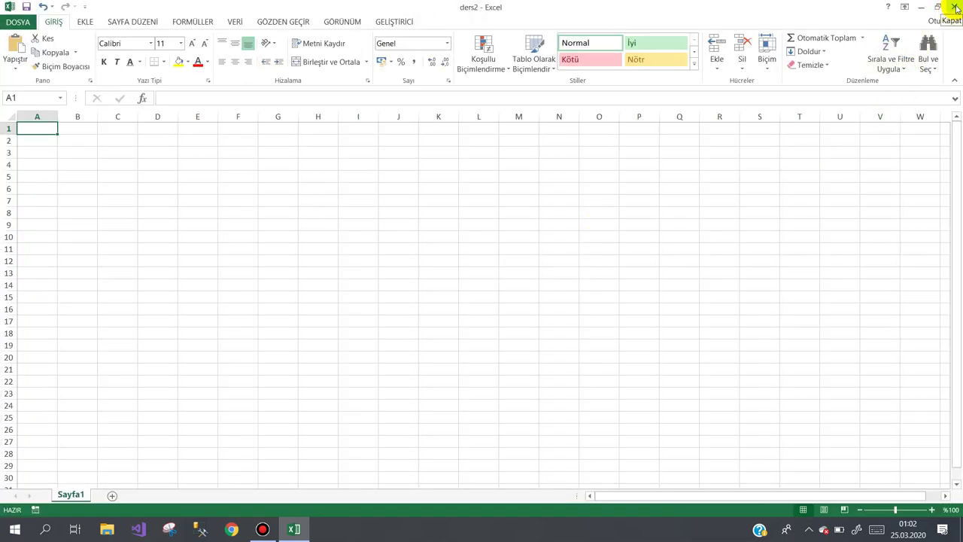
# Select the whole sheet and drag the column border to widen every column
pyautogui.click(445, 151)
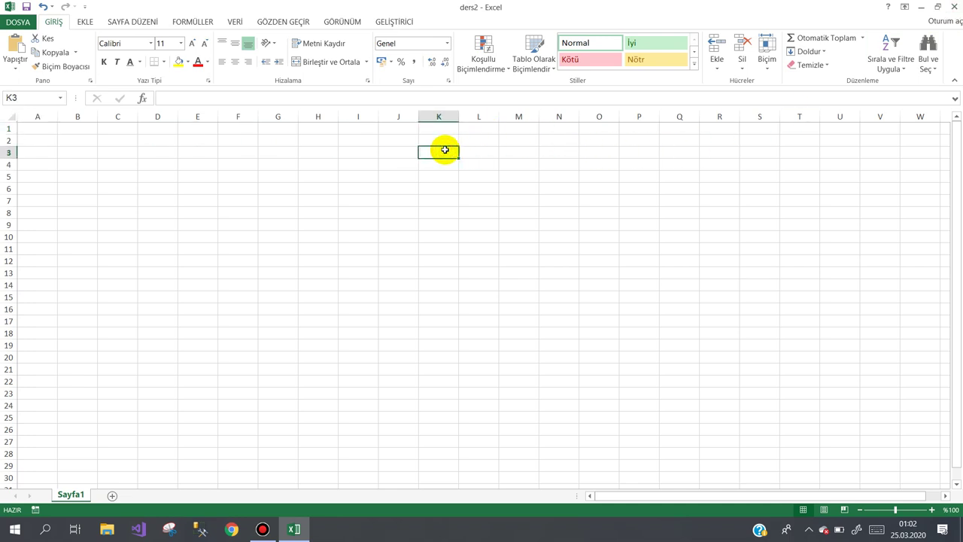
pyautogui.click(358, 164)
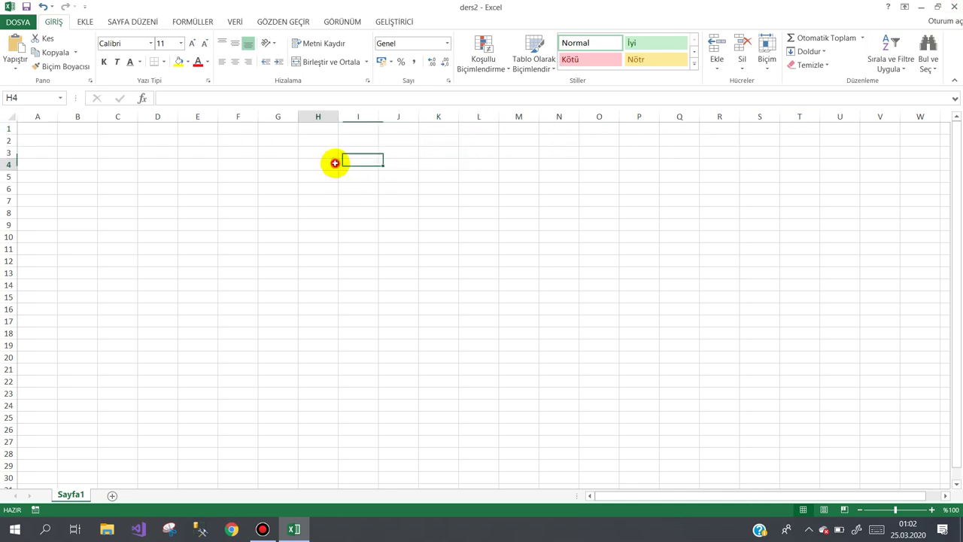
pyautogui.click(324, 164)
pyautogui.click(248, 151)
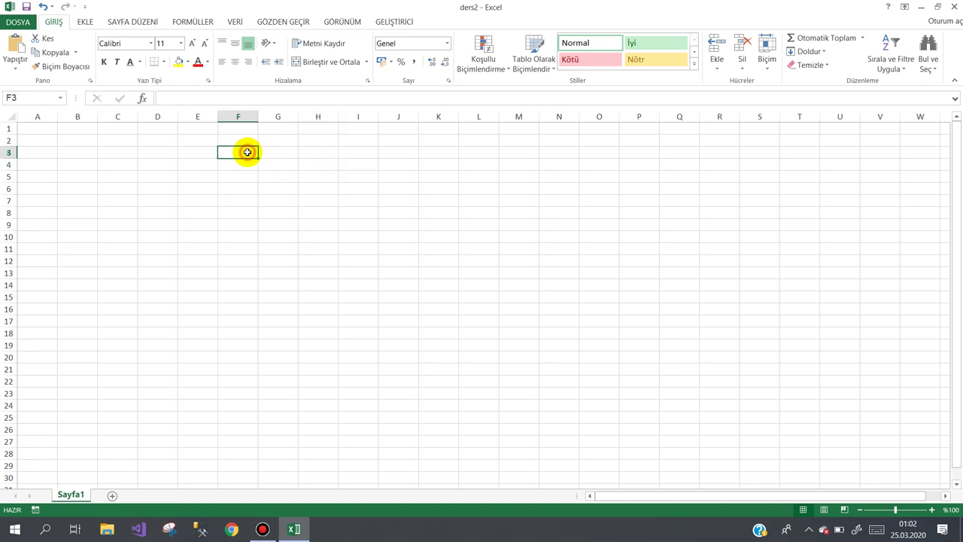
pyautogui.click(11, 116)
pyautogui.moveTo(54, 116); pyautogui.dragTo(104, 117)
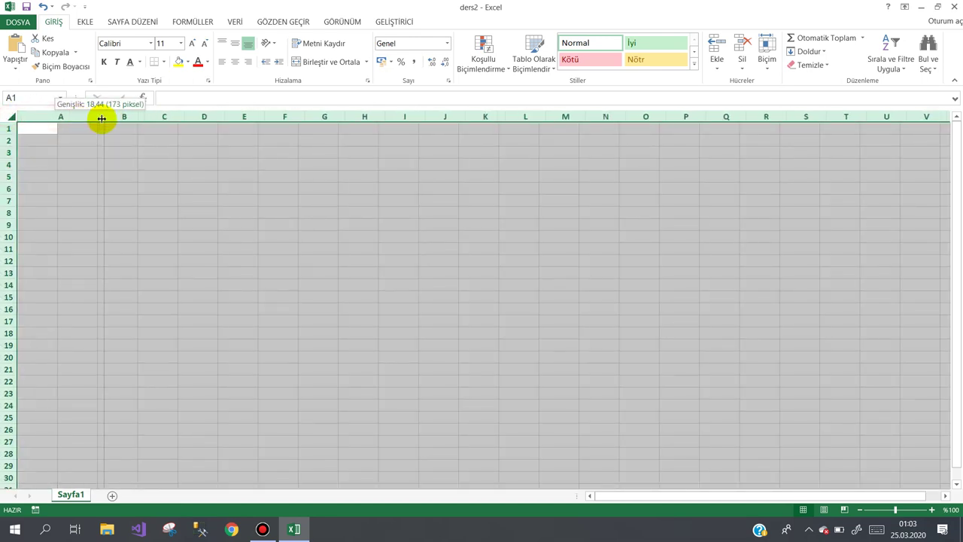
pyautogui.click(66, 130)
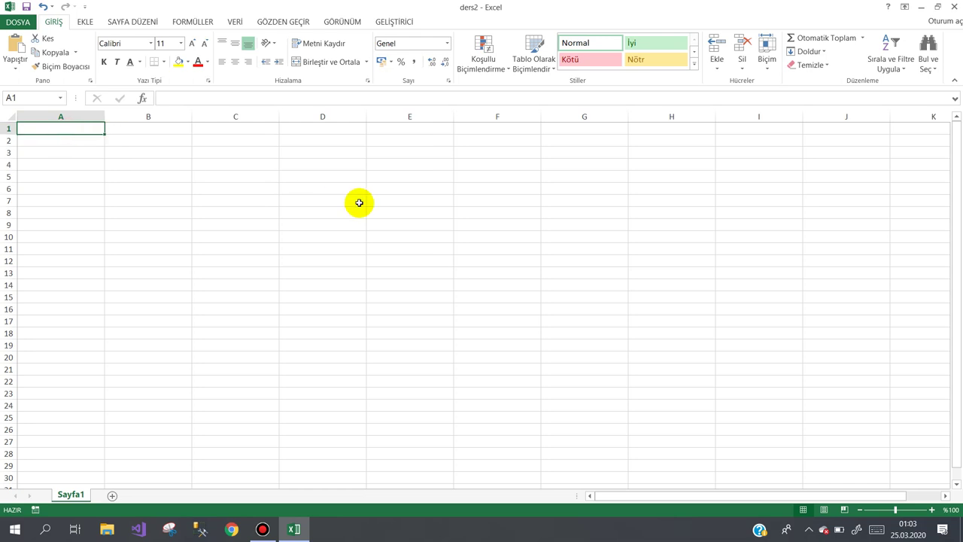
# Enter the headers ADI SOYADI in A1 and İŞE GİRİŞ TARİHİ in B1
pyautogui.write('ADI SOYADI')
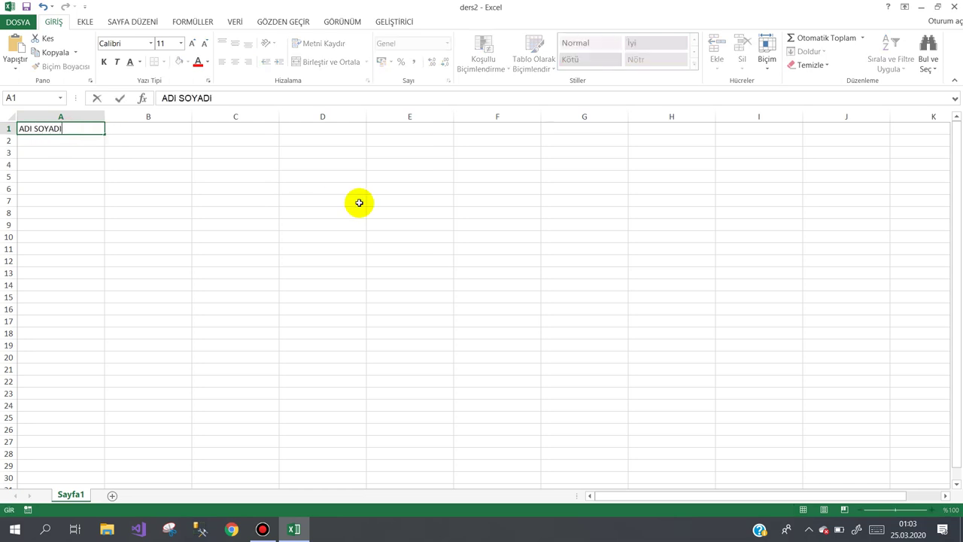
pyautogui.press('Tab')
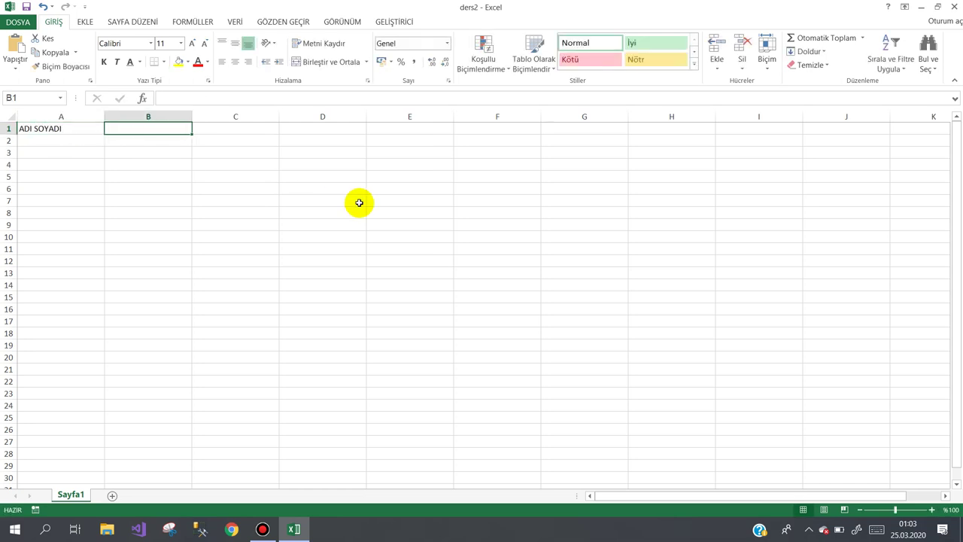
pyautogui.write('İŞE GİRİŞ TARİHİ')
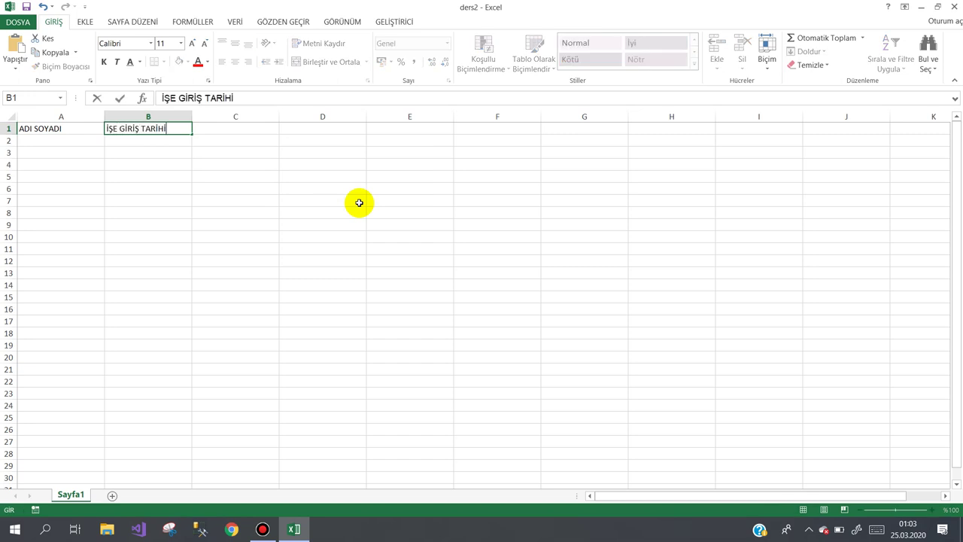
pyautogui.press('Down')
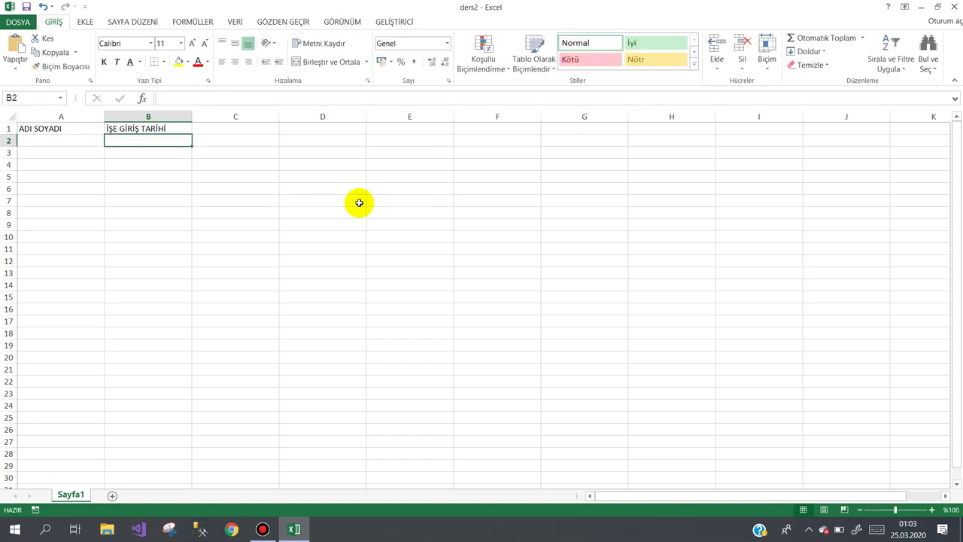
pyautogui.click(143, 117)
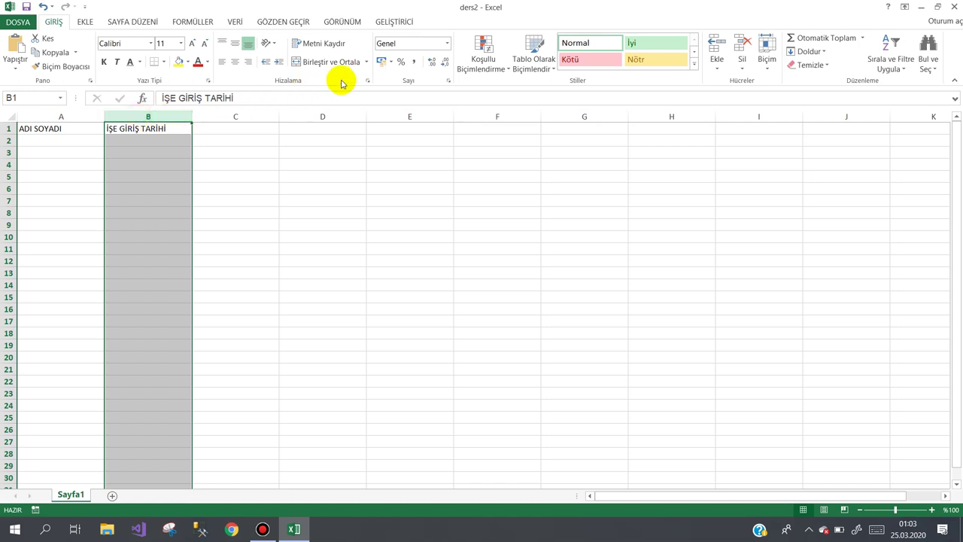
# Format column B as short dates, then display the GELİŞTİRİCİ ribbon tab
pyautogui.click(449, 46)
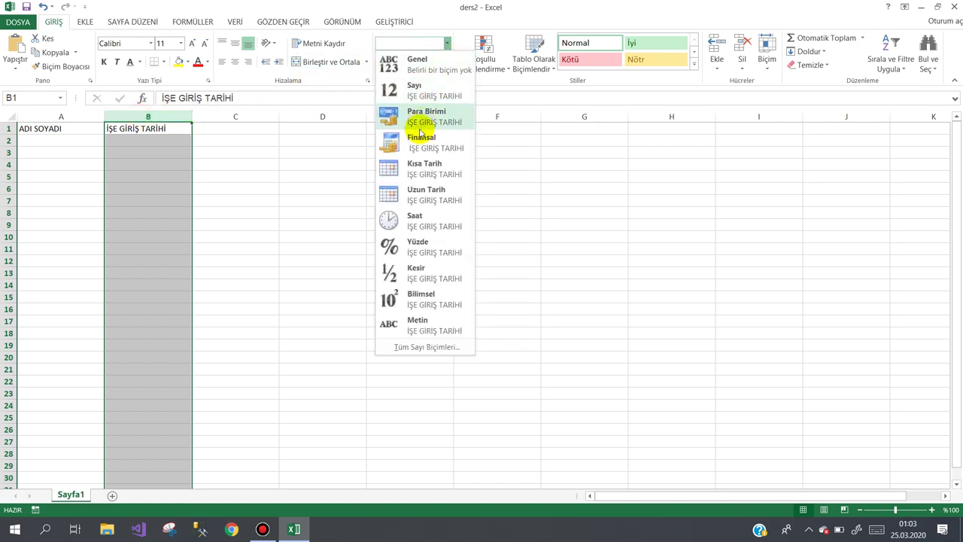
pyautogui.click(399, 161)
pyautogui.click(239, 141)
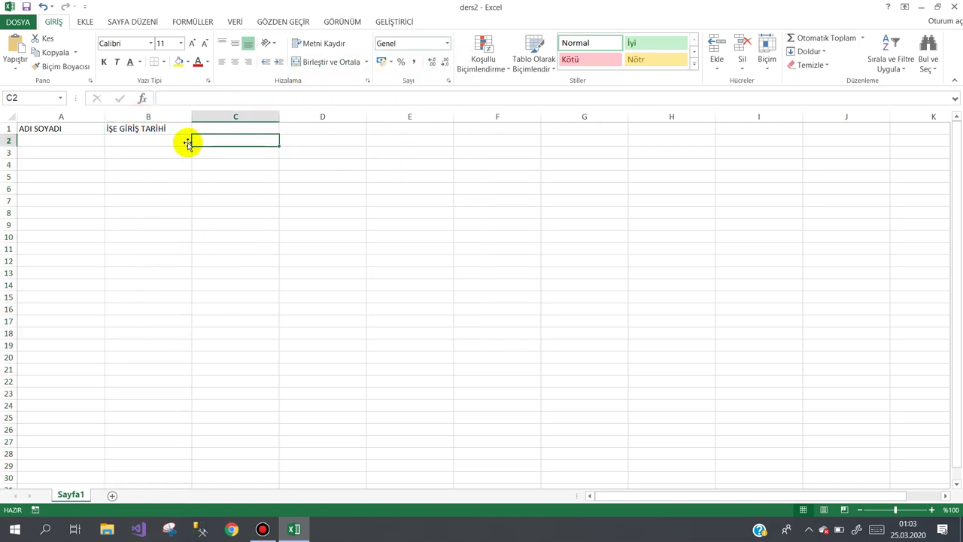
pyautogui.click(156, 146)
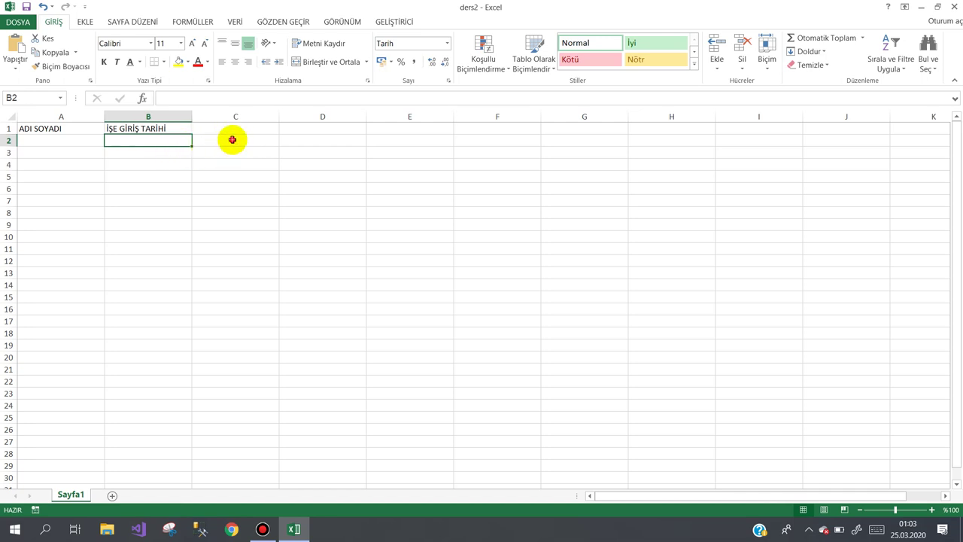
pyautogui.click(233, 140)
pyautogui.click(385, 23)
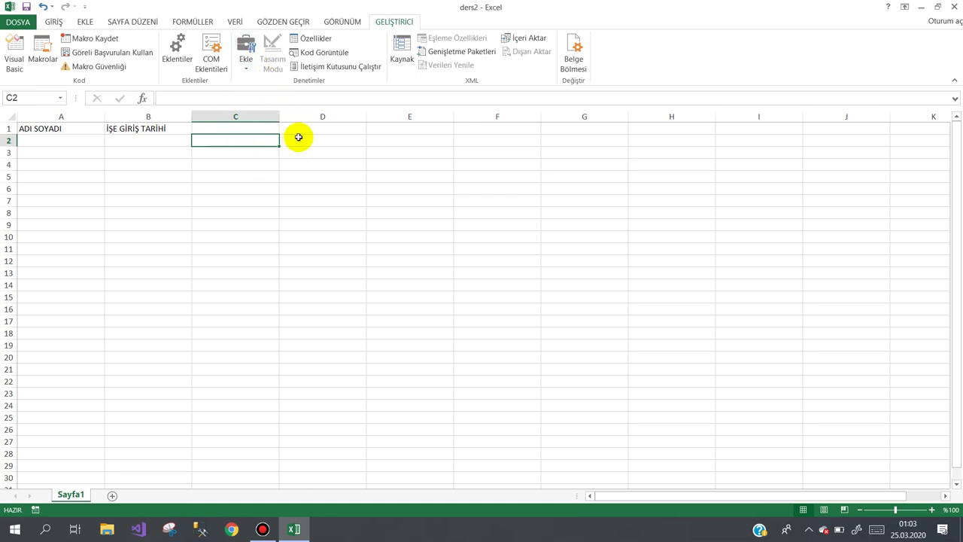
# Confirm under DOSYA > Hesap > Excel Hakkında that Excel 2013 is 32-bit, then minimise Excel
pyautogui.click(17, 21)
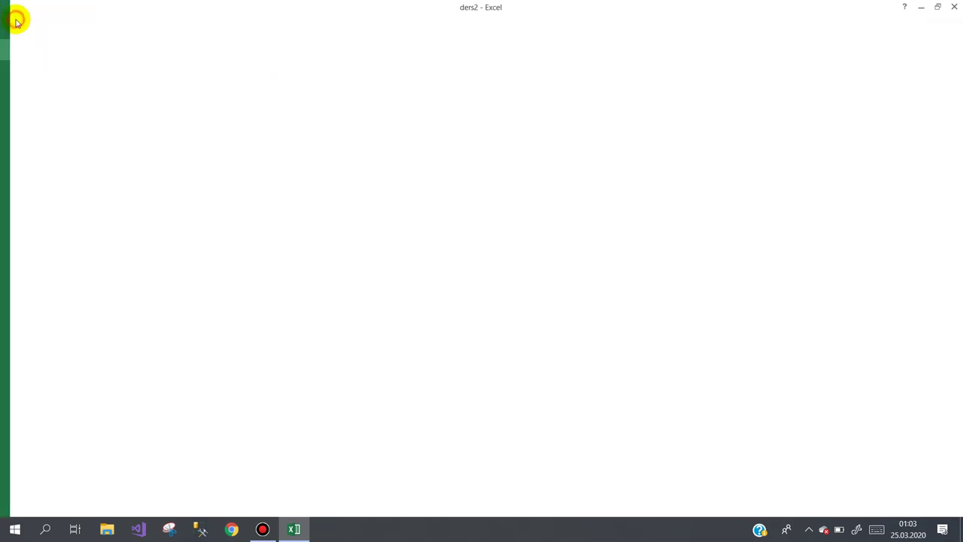
pyautogui.click(24, 251)
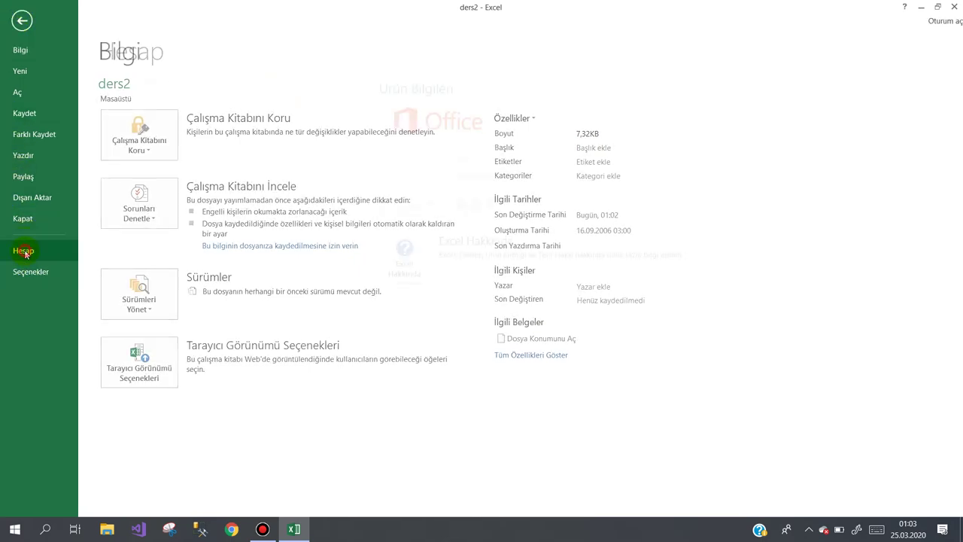
pyautogui.click(400, 260)
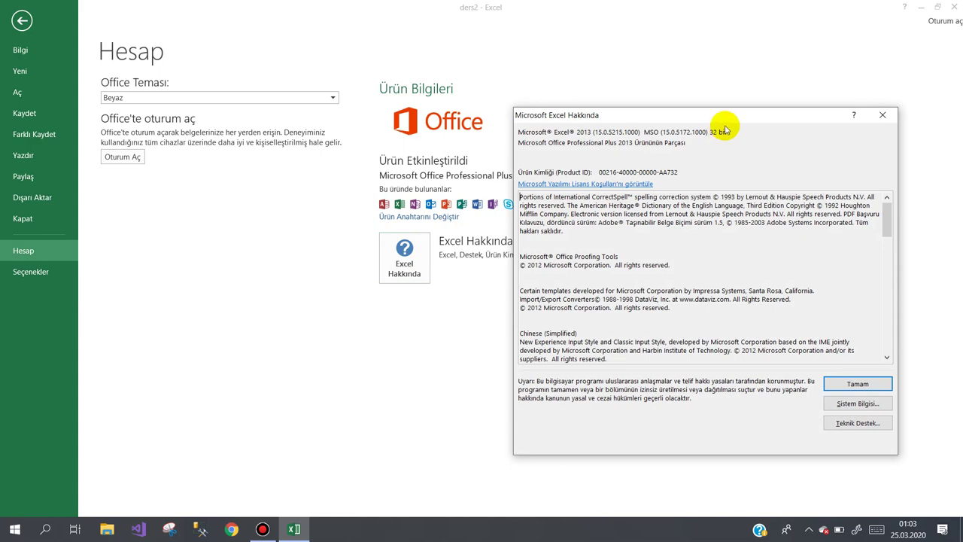
pyautogui.click(877, 117)
pyautogui.click(21, 20)
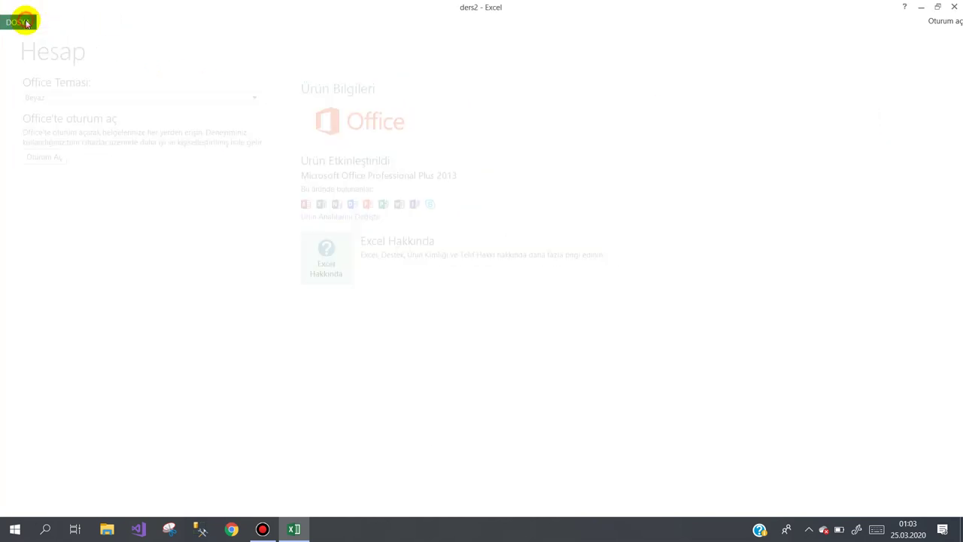
pyautogui.click(308, 144)
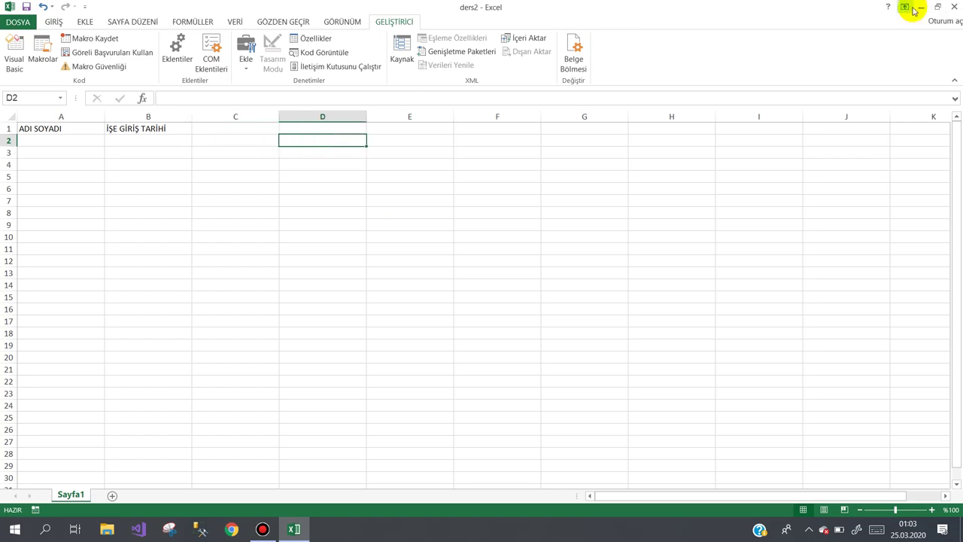
pyautogui.click(918, 9)
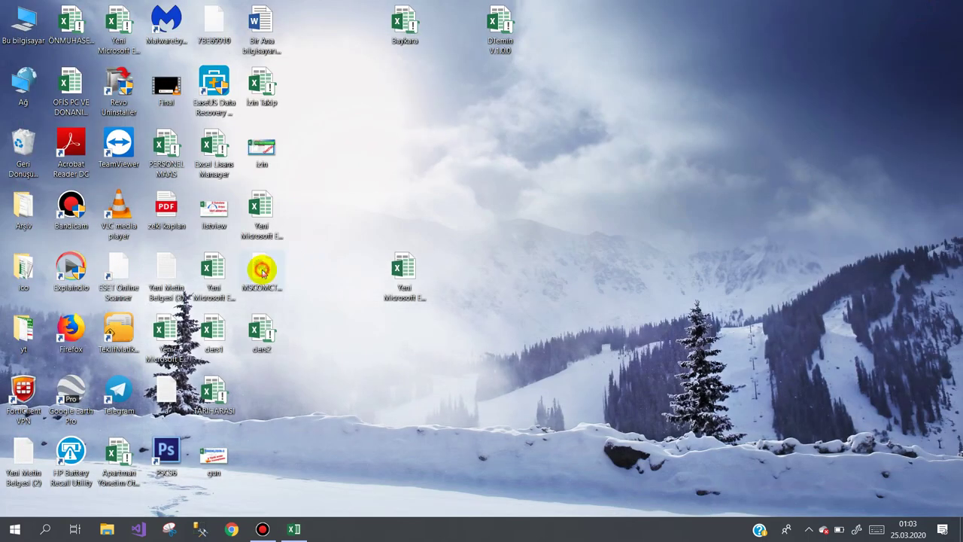
# Move MSCOMCT2.OCX aside and open Bu bilgisayar's properties, showing 64-bit Windows 10 Pro
pyautogui.moveTo(263, 273); pyautogui.dragTo(607, 185)
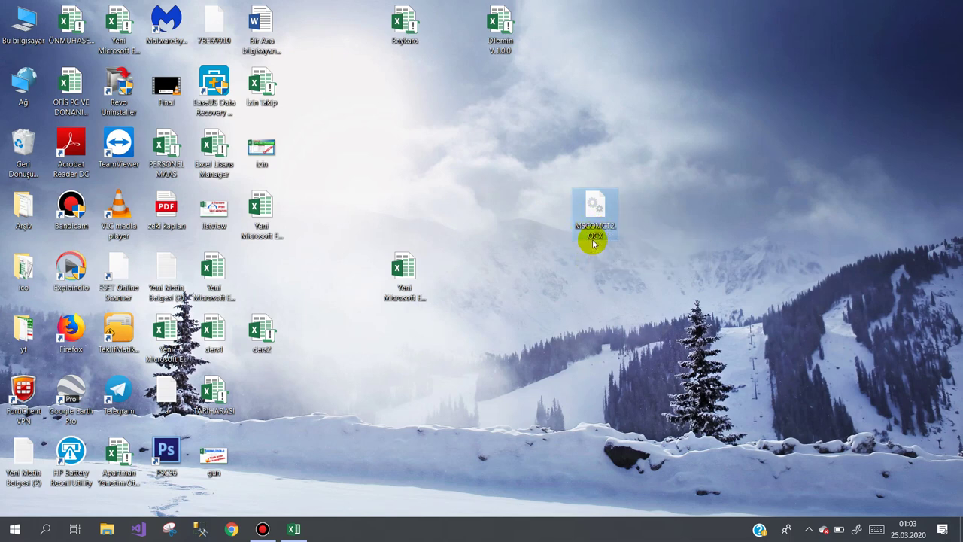
pyautogui.rightClick(16, 36)
pyautogui.click(55, 187)
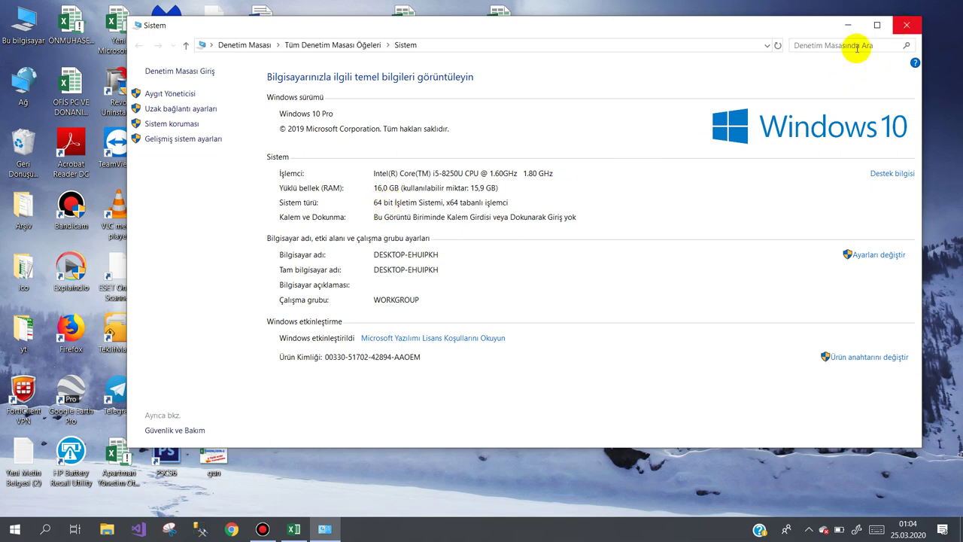
pyautogui.moveTo(641, 30); pyautogui.dragTo(667, 303)
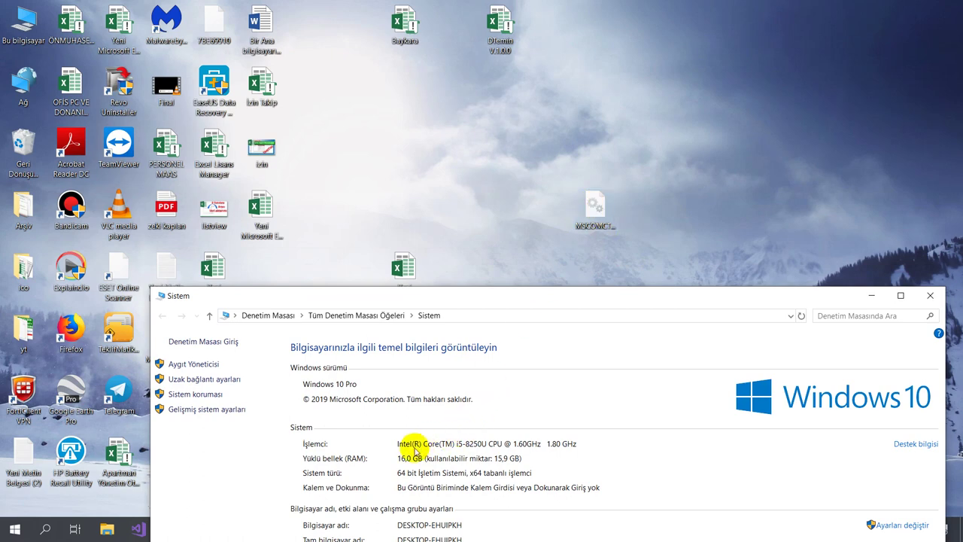
# Close the Sistem window and copy the MSCOMCT2.OCX file
pyautogui.click(930, 295)
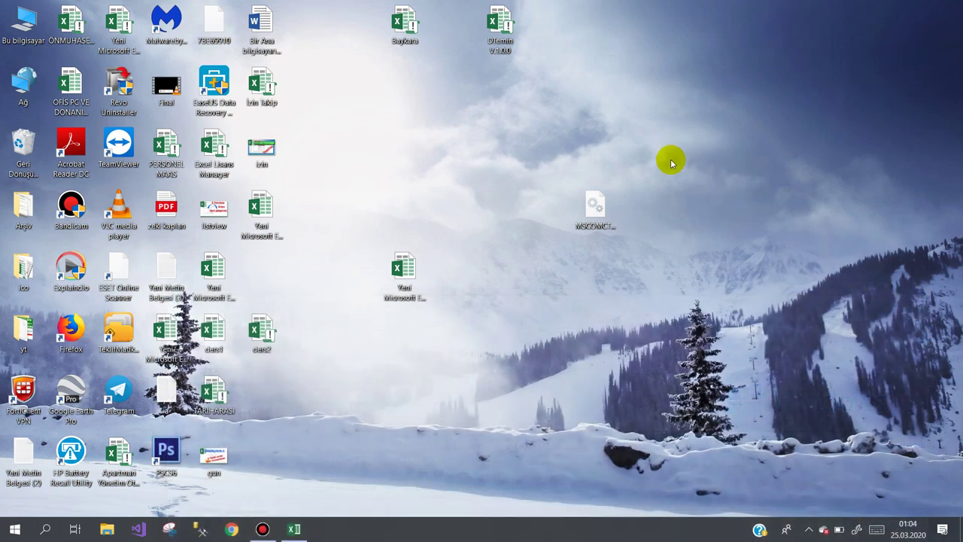
pyautogui.rightClick(597, 208)
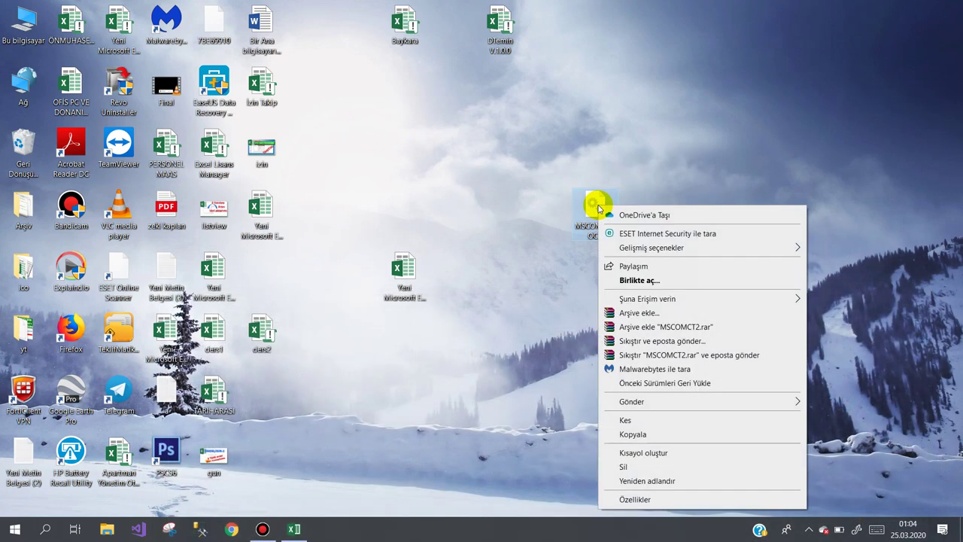
pyautogui.click(640, 432)
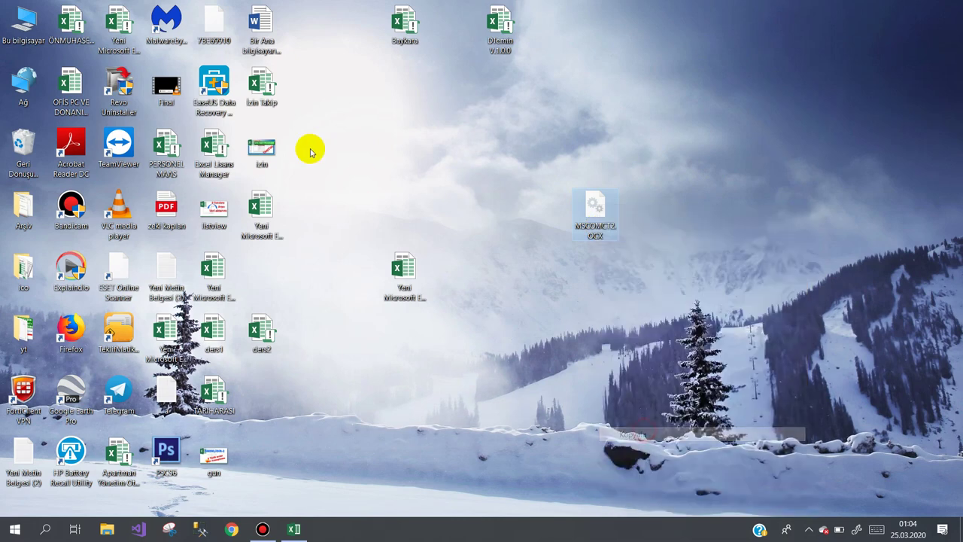
# Browse C:\Windows into System32, then into SysWOW64, and close File Explorer
pyautogui.doubleClick(24, 23)
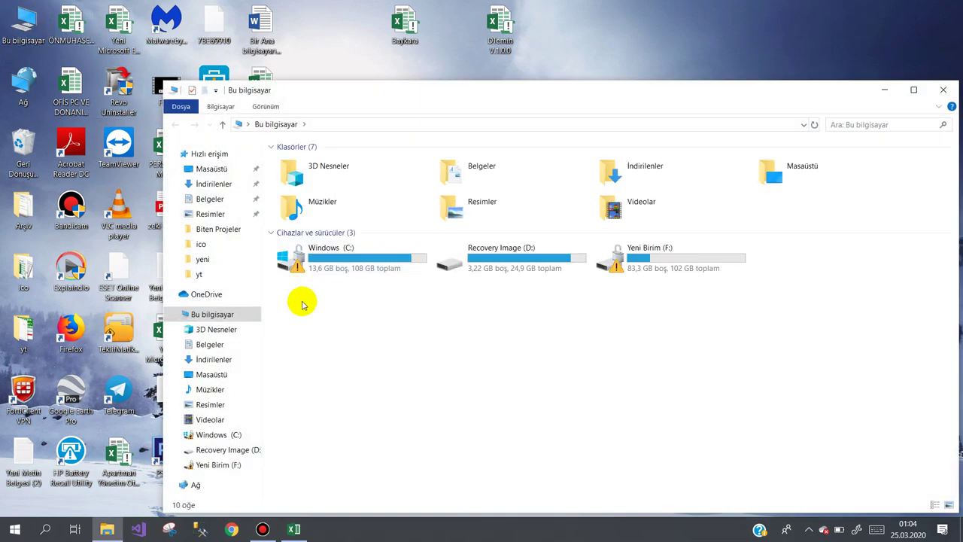
pyautogui.doubleClick(337, 262)
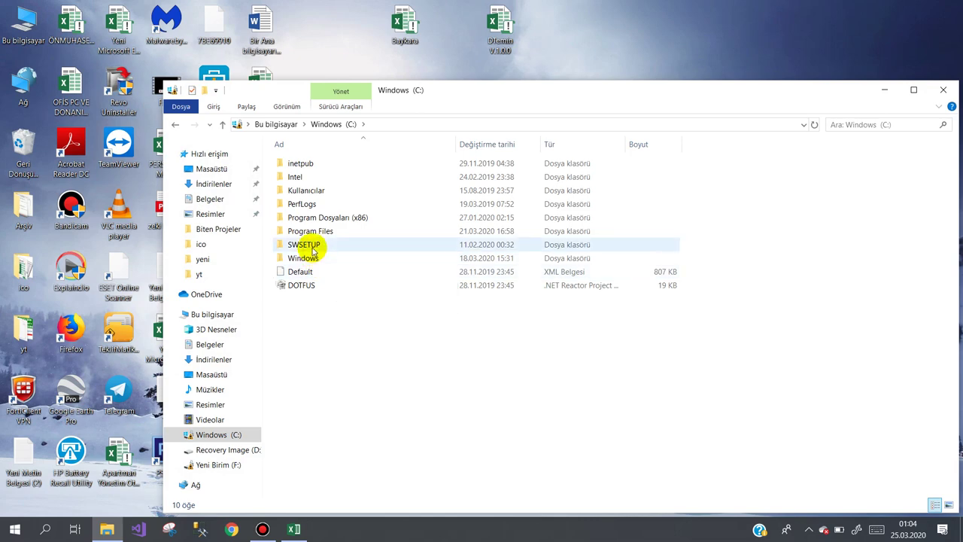
pyautogui.doubleClick(308, 259)
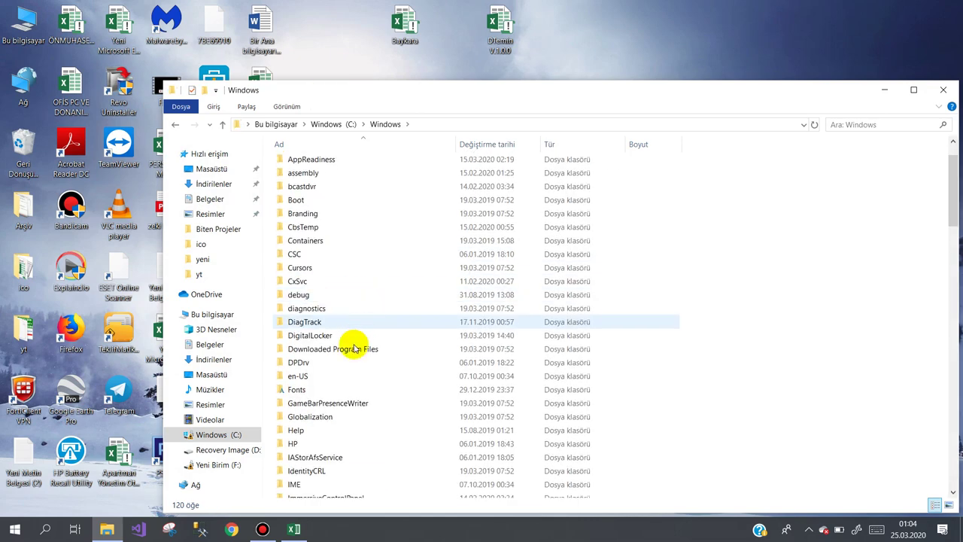
pyautogui.moveTo(953, 215); pyautogui.dragTo(956, 363)
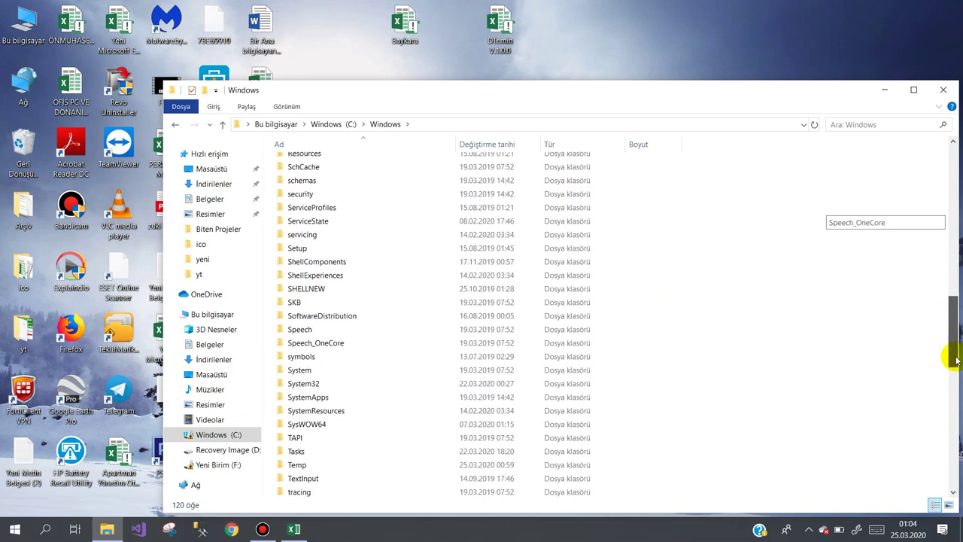
pyautogui.doubleClick(324, 377)
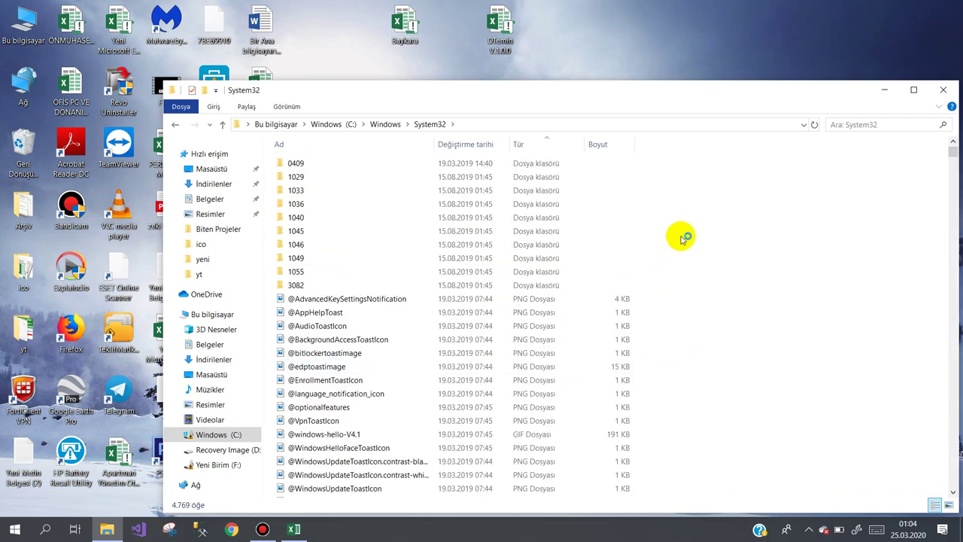
pyautogui.rightClick(702, 213)
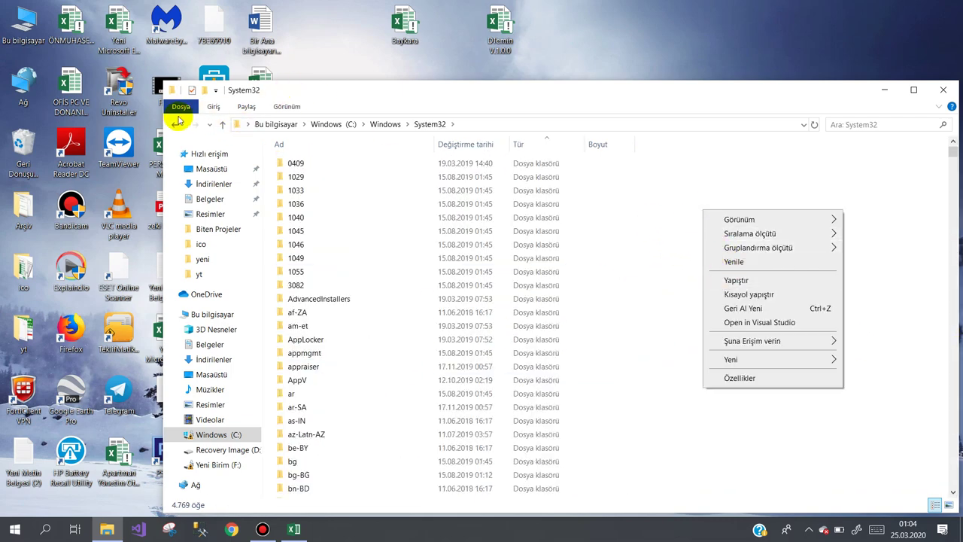
pyautogui.click(175, 124)
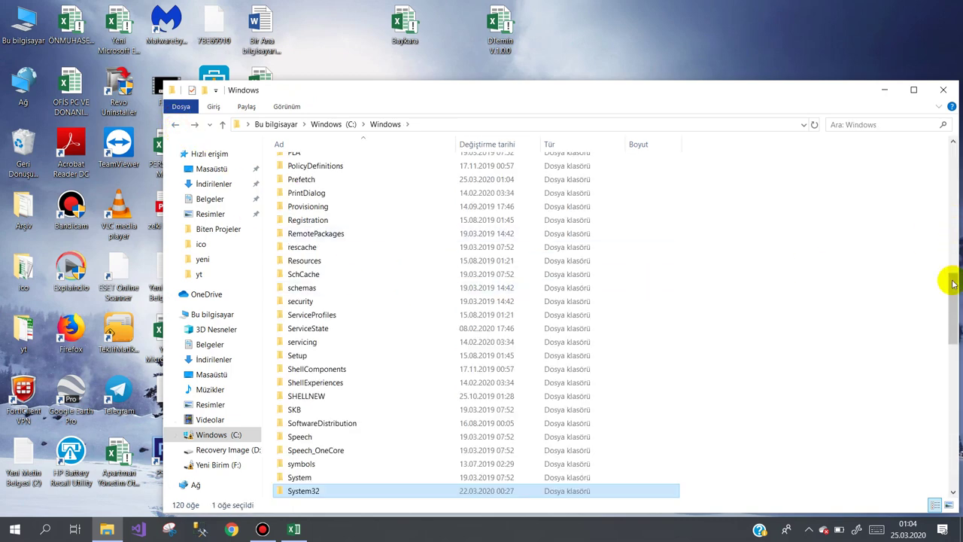
pyautogui.moveTo(954, 280); pyautogui.dragTo(953, 327)
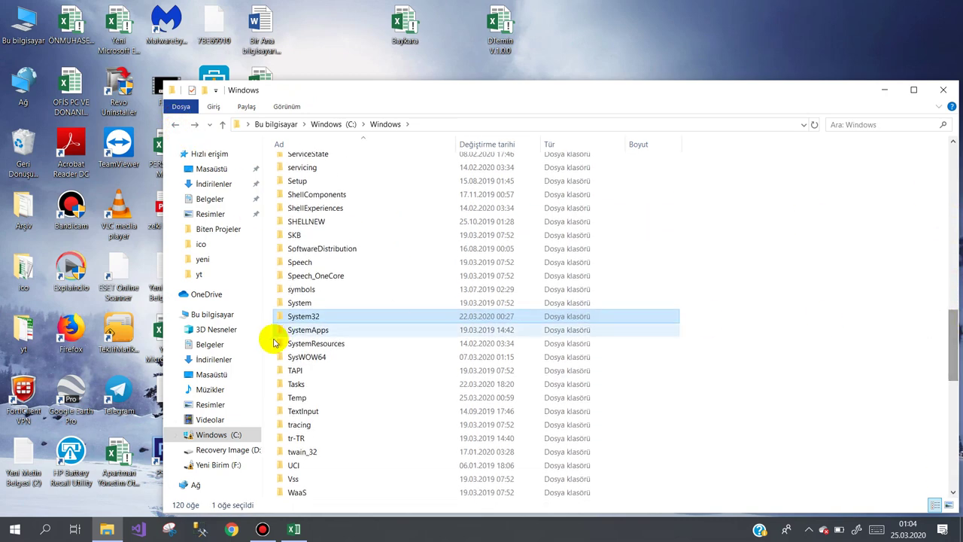
pyautogui.click(312, 358)
pyautogui.doubleClick(313, 358)
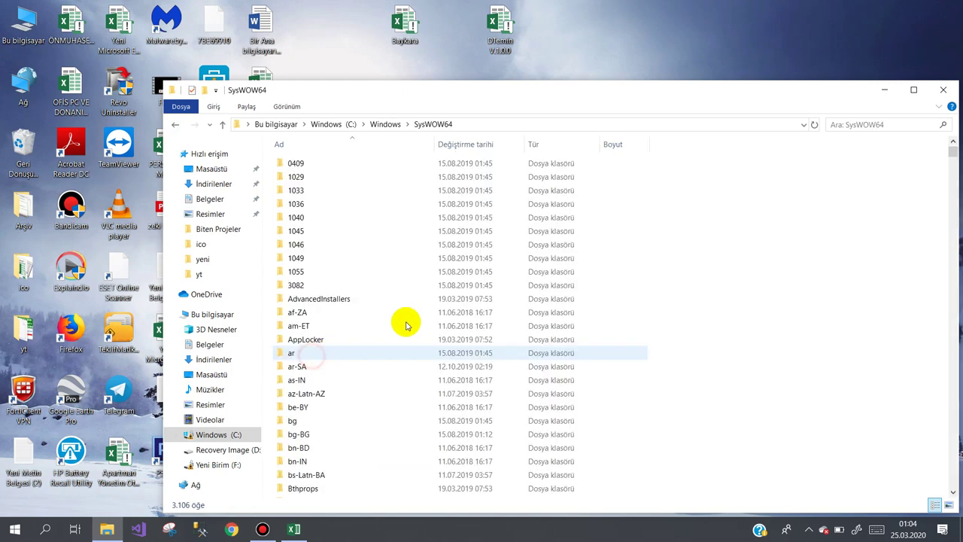
pyautogui.click(944, 91)
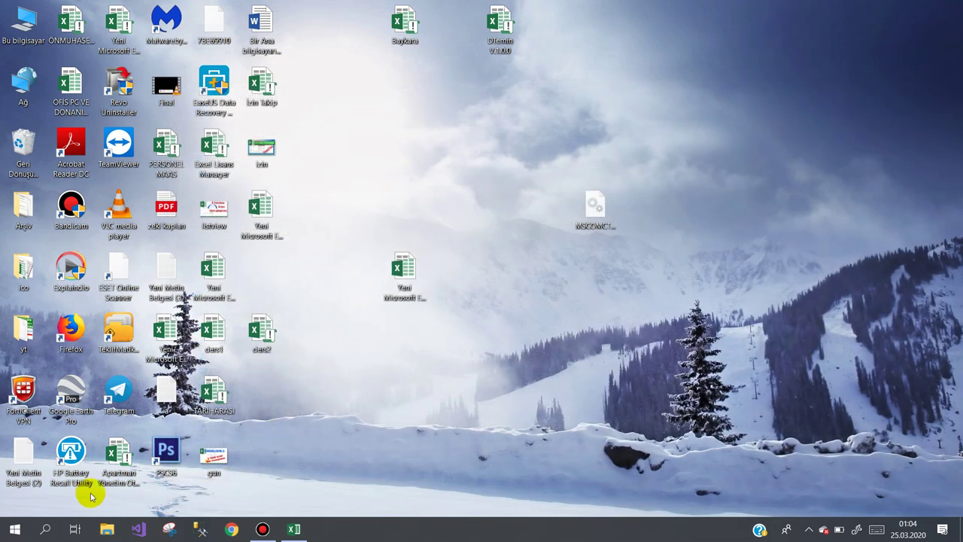
# Launch Komut İstemi as administrator from Windows search
pyautogui.click(46, 527)
pyautogui.write('CMD')
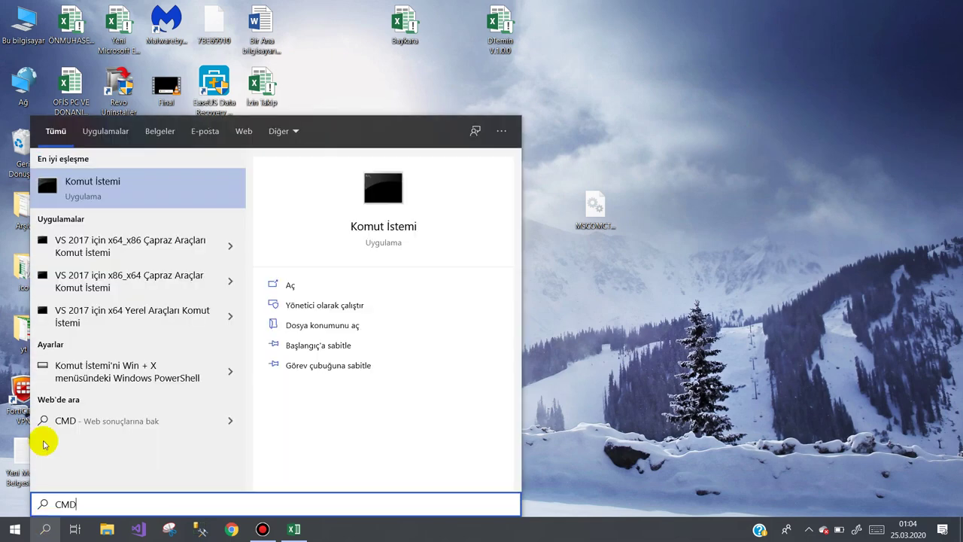
pyautogui.rightClick(93, 187)
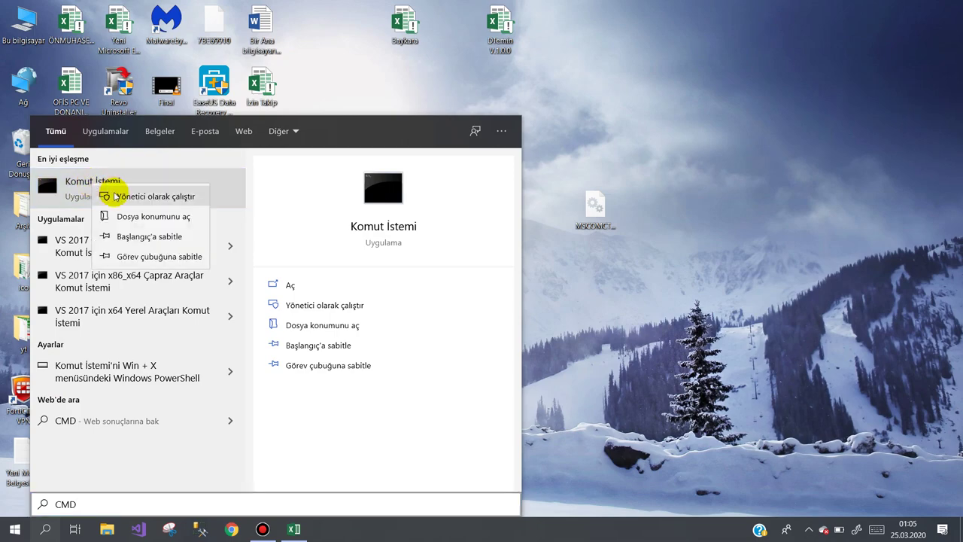
pyautogui.click(118, 198)
pyautogui.write('REGs')
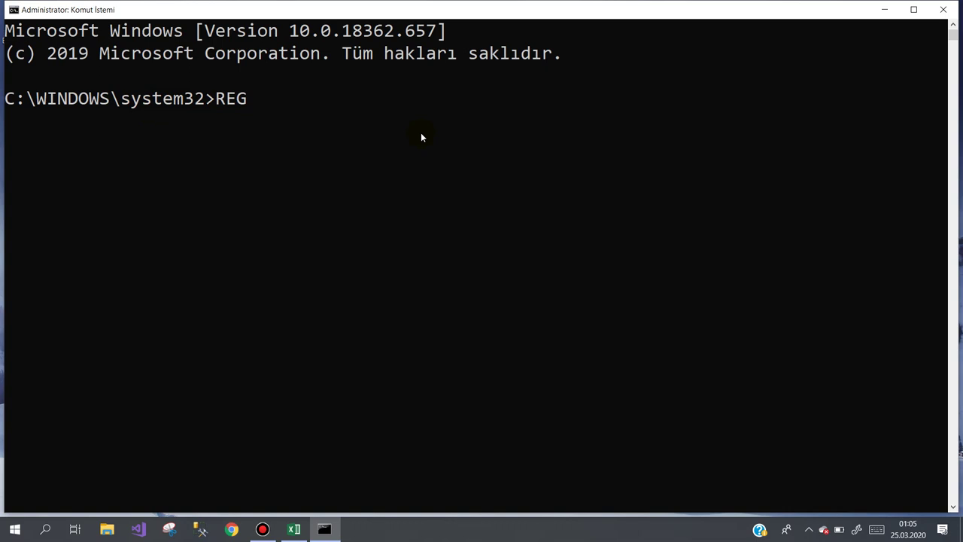
# Change the prompt's directory to C:\Windows\SysWOW64 using cd.. and cd SysWOW64
pyautogui.write('vr')
pyautogui.press('BackSpace')
pyautogui.press('BackSpace')
pyautogui.write('vr')
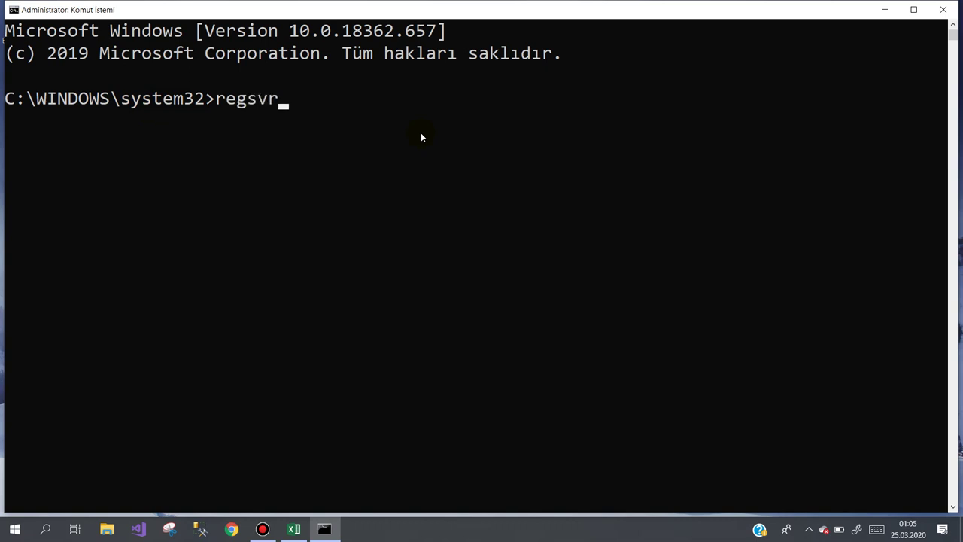
pyautogui.write('32')
pyautogui.write(' ms')
pyautogui.write('comct')
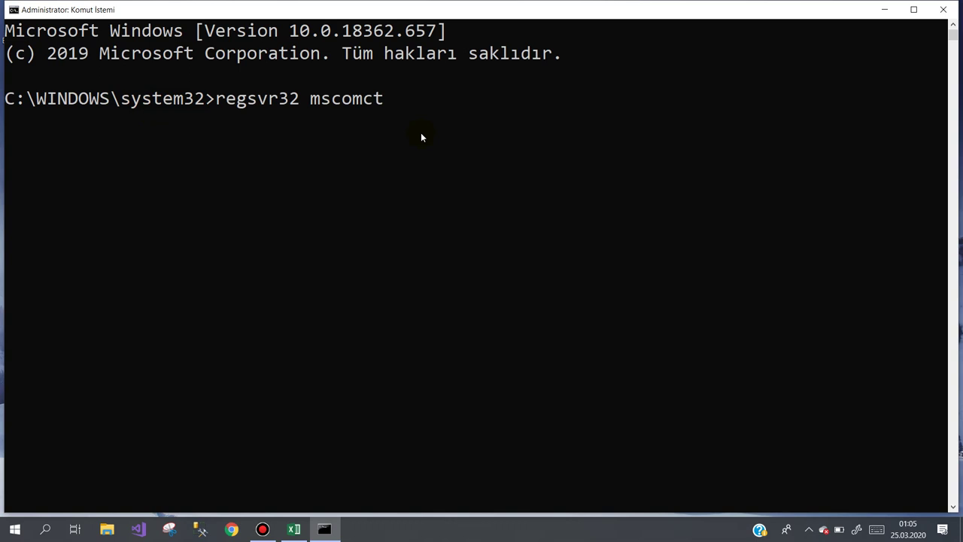
pyautogui.press('BackSpace')
pyautogui.press('BackSpace')
pyautogui.press('BackSpace')
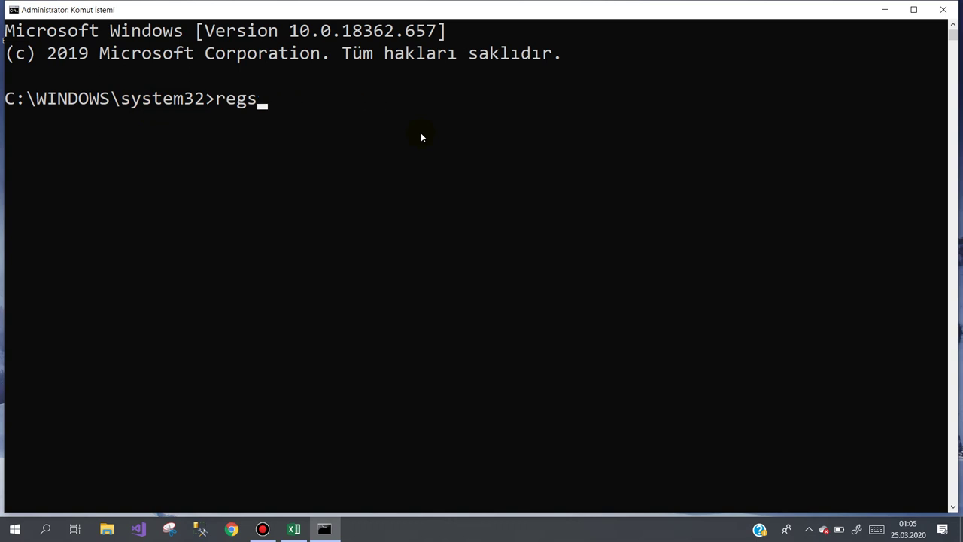
pyautogui.press('BackSpace')
pyautogui.press('BackSpace')
pyautogui.press('BackSpace')
pyautogui.press('Return')
pyautogui.write('cd sysw')
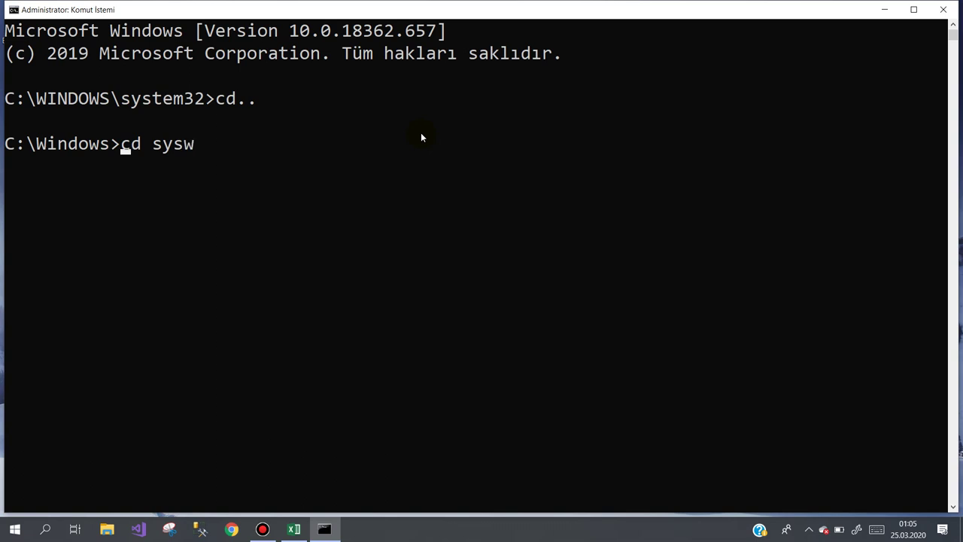
pyautogui.press('Tab')
pyautogui.press('Return')
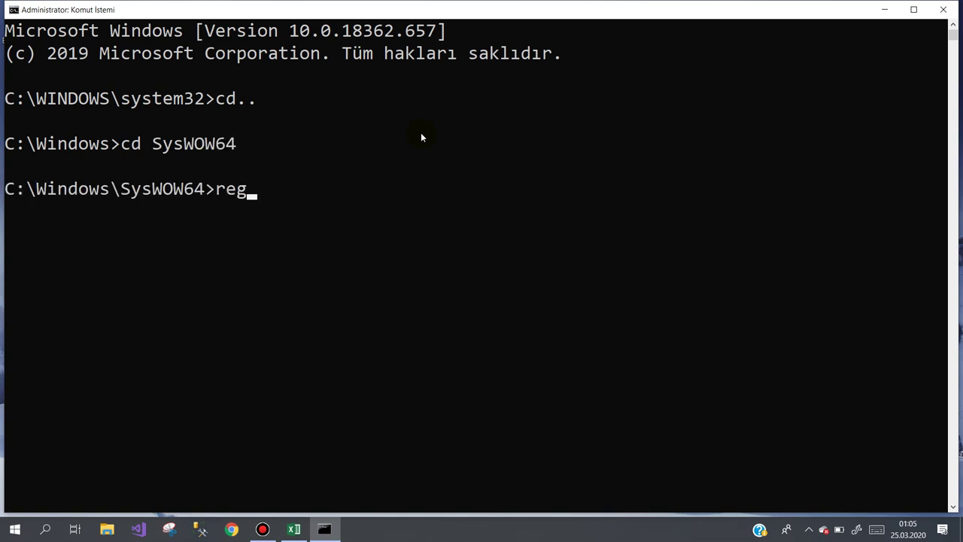
# Register the control with regsvr32 MSCOMCT2.OCX and dismiss the success message
pyautogui.write('vr32 ')
pyautogui.write('mscom')
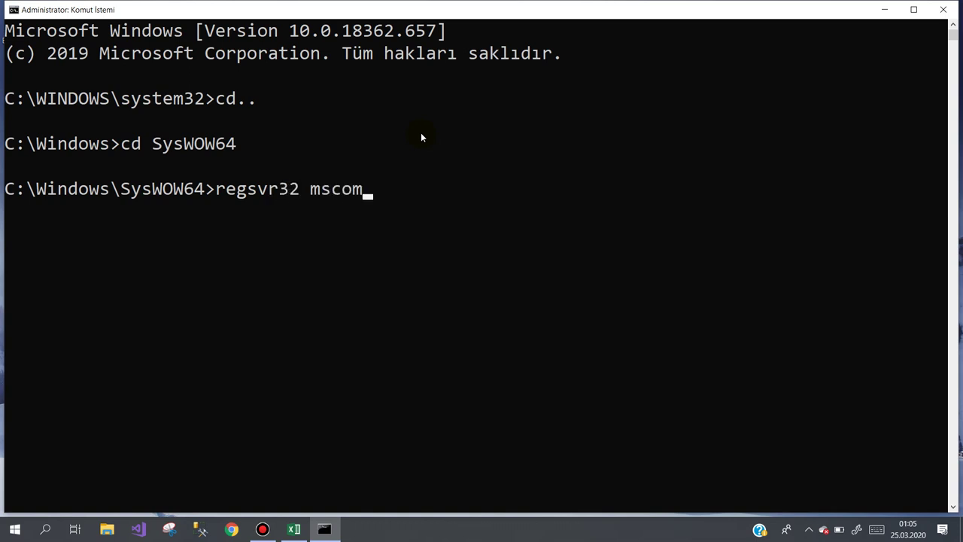
pyautogui.press('Tab')
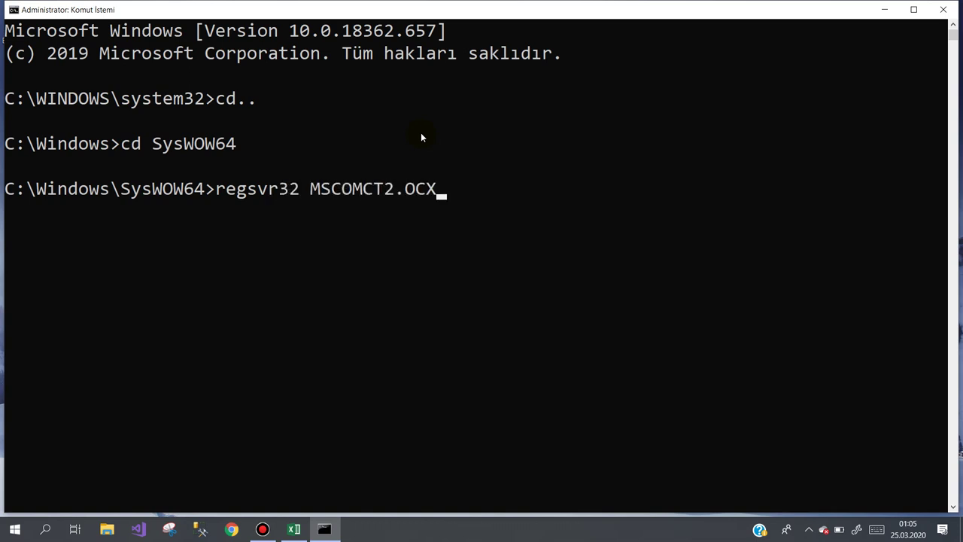
pyautogui.press('Return')
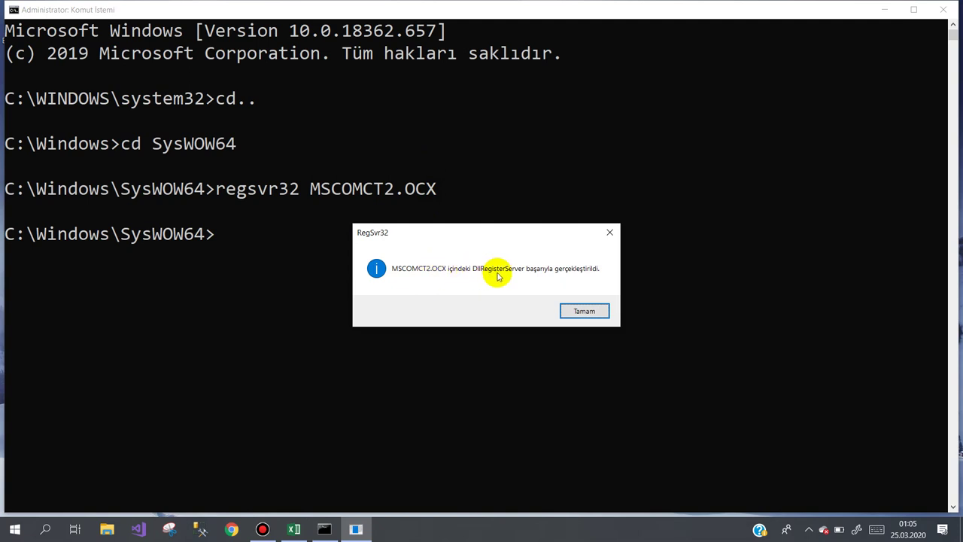
pyautogui.click(592, 312)
# Close Command Prompt, return to ders2, and keep Geliştirici checked under Şeridi Özelleştir
pyautogui.click(953, 10)
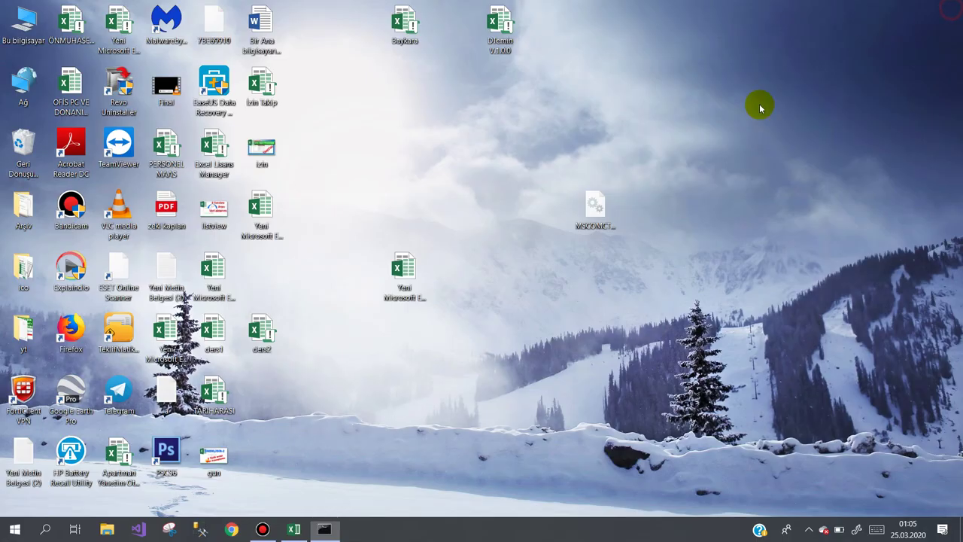
pyautogui.click(295, 529)
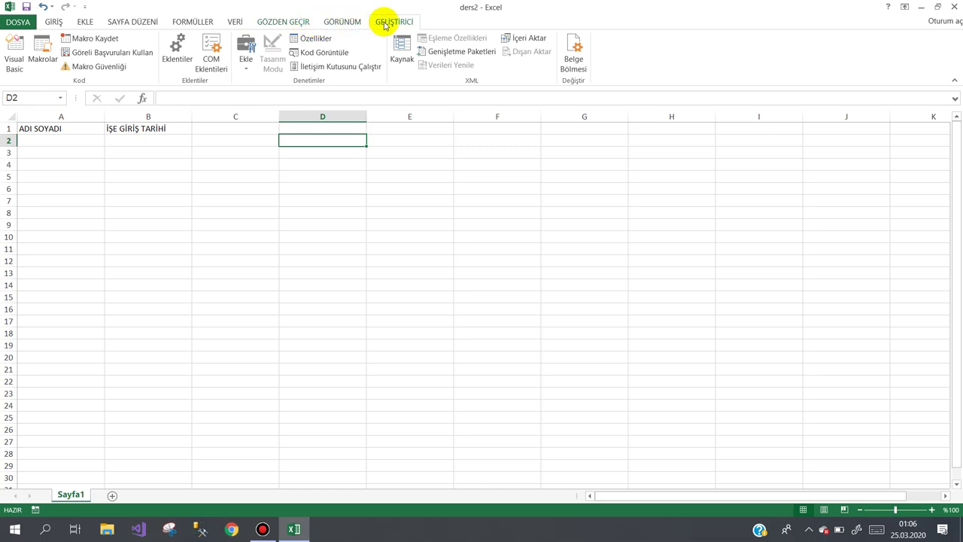
pyautogui.click(17, 22)
pyautogui.click(43, 273)
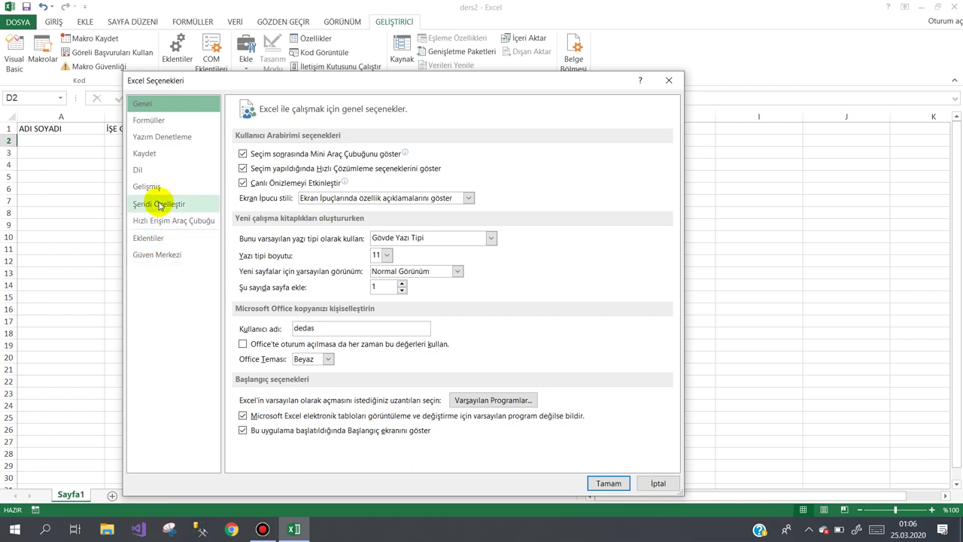
pyautogui.click(159, 206)
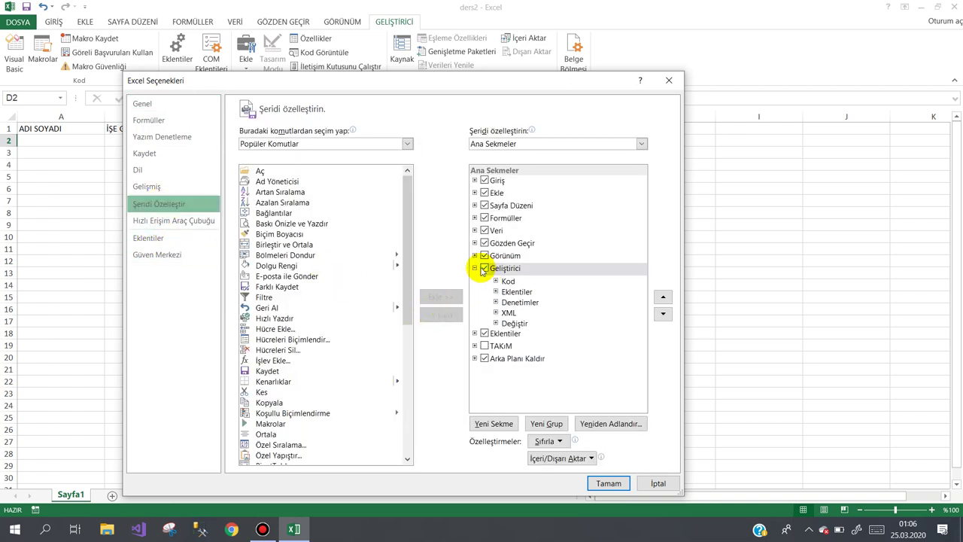
pyautogui.click(482, 268)
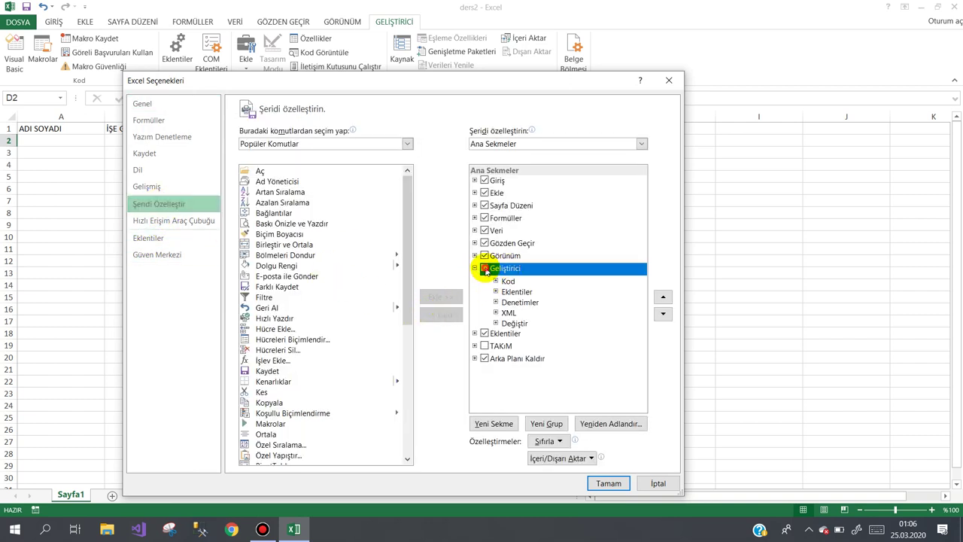
pyautogui.click(602, 483)
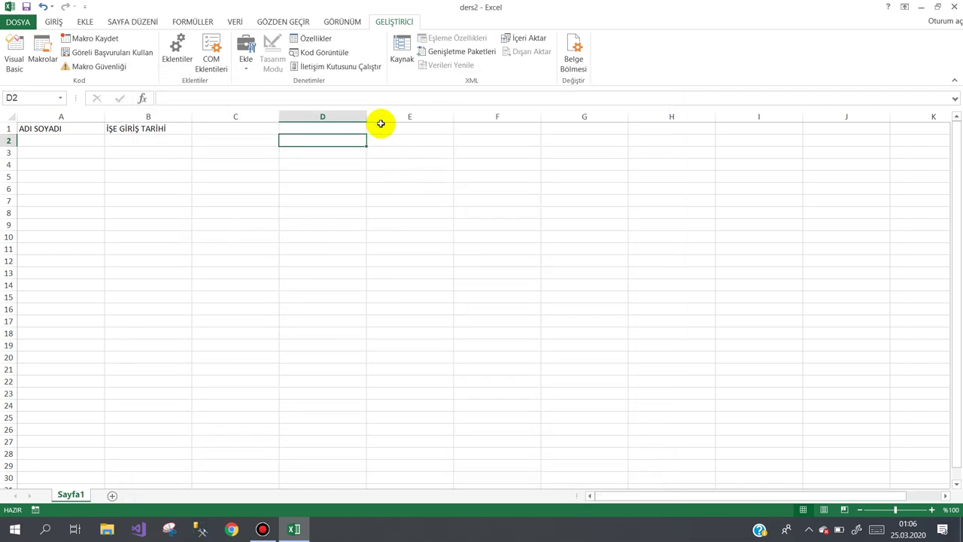
# Draw an ActiveX command button over cells C2–C3 on the ders2 sheet
pyautogui.click(246, 63)
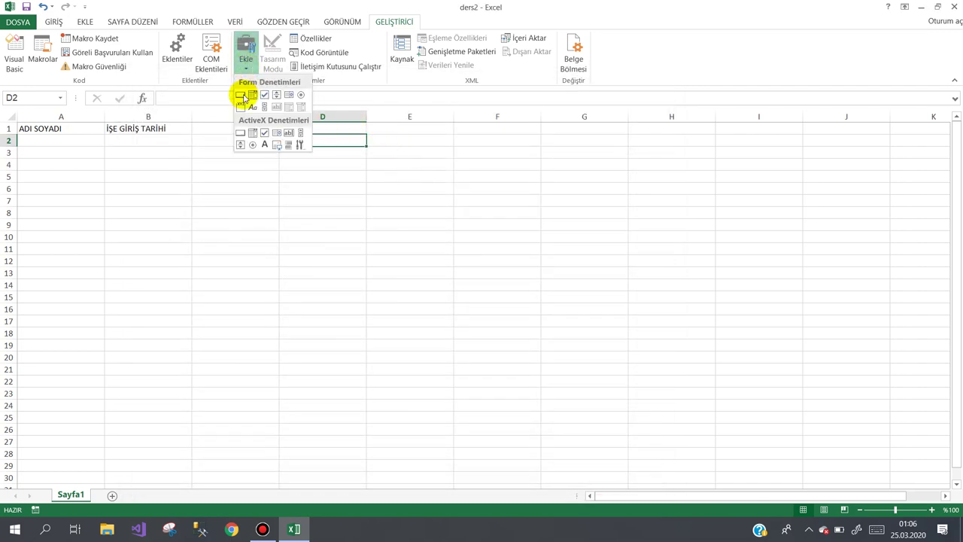
pyautogui.click(240, 135)
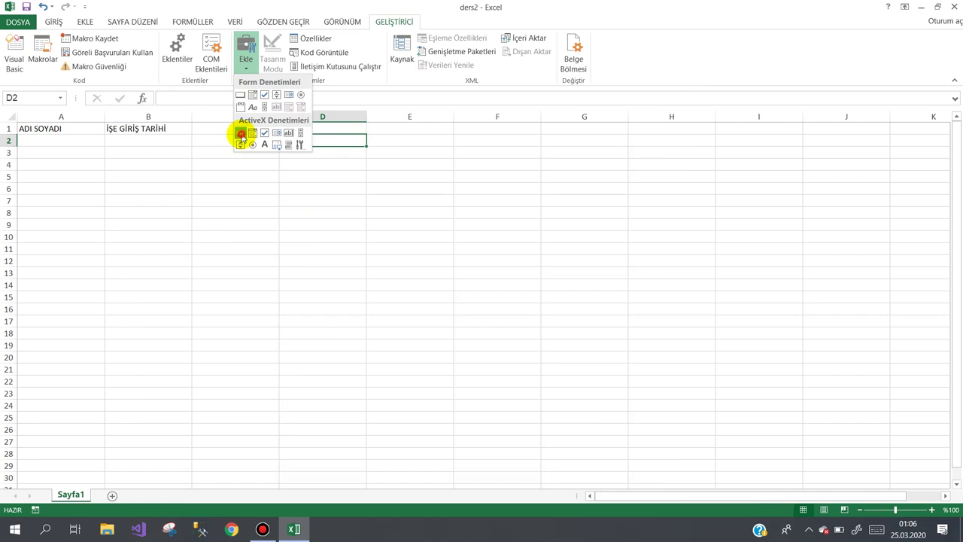
pyautogui.moveTo(196, 138); pyautogui.dragTo(222, 163)
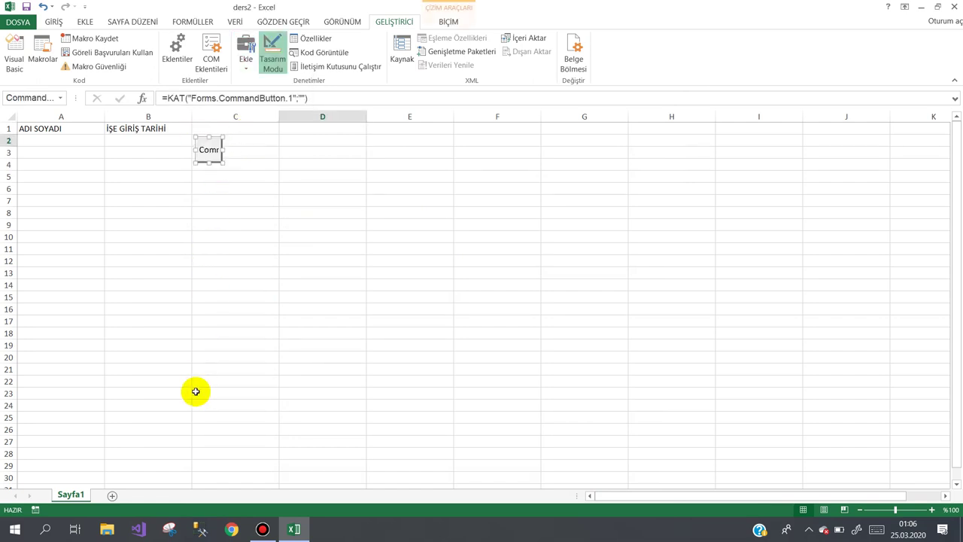
# Set the new button's (Name) property to btnTakvim
pyautogui.click(308, 39)
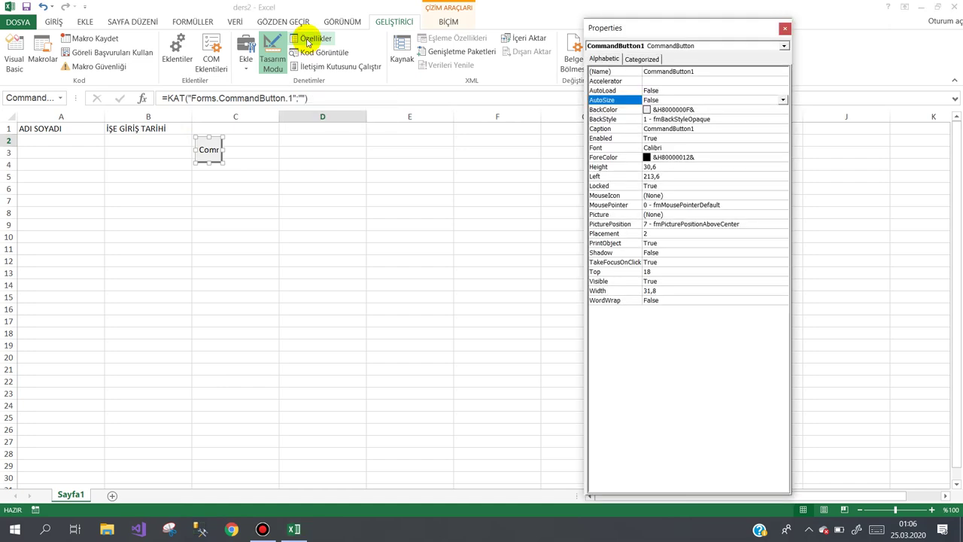
pyautogui.click(637, 72)
pyautogui.write('btnTakvim')
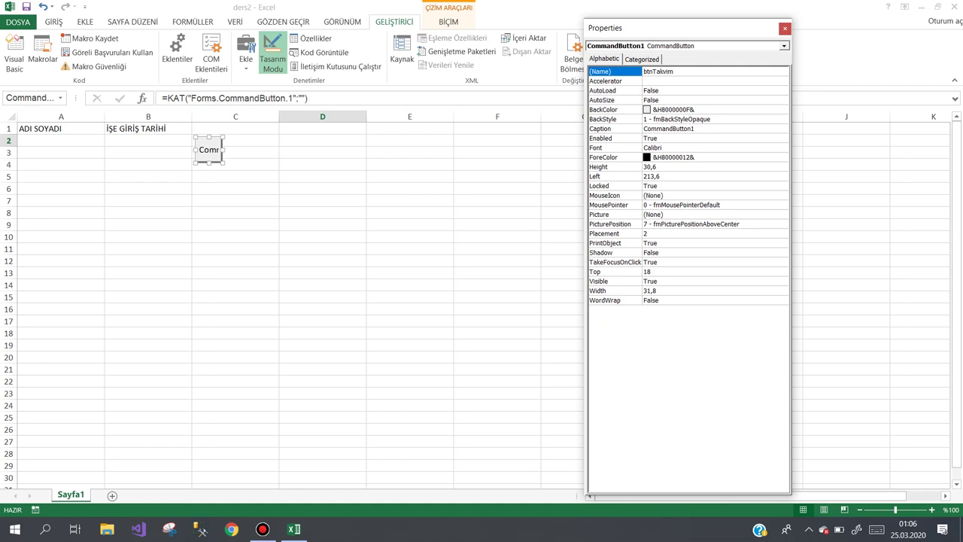
pyautogui.click(637, 71)
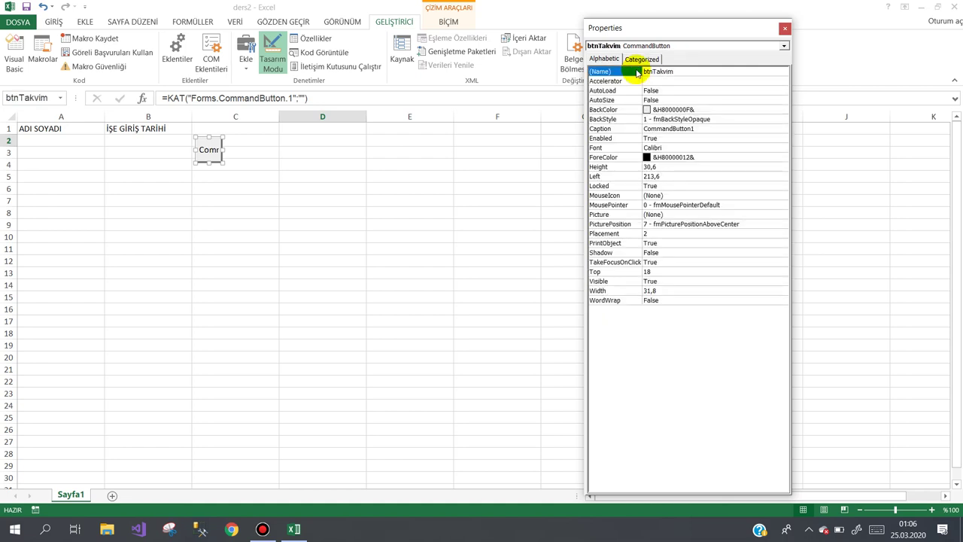
pyautogui.click(459, 179)
pyautogui.click(232, 529)
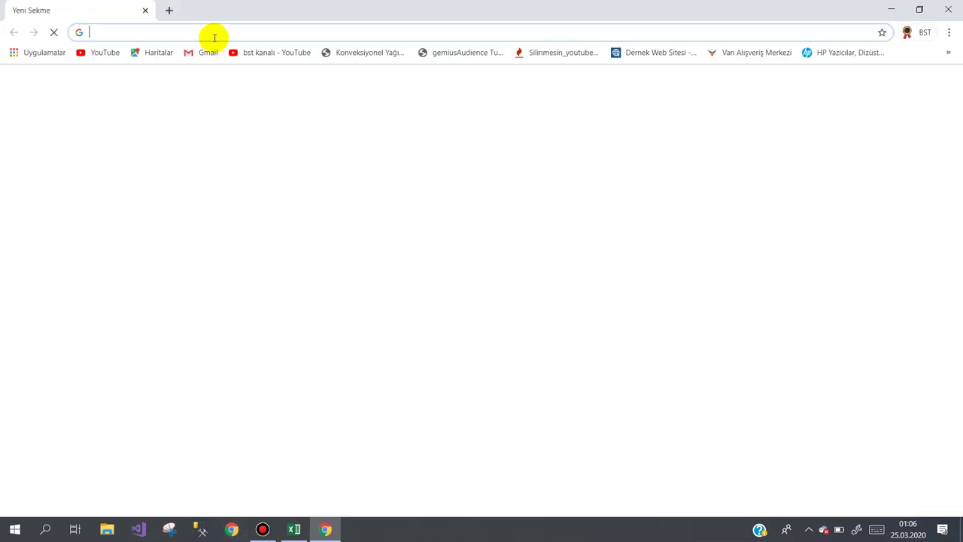
# Google 'free ico' and open the icon-icons.com free icons result
pyautogui.write('free ')
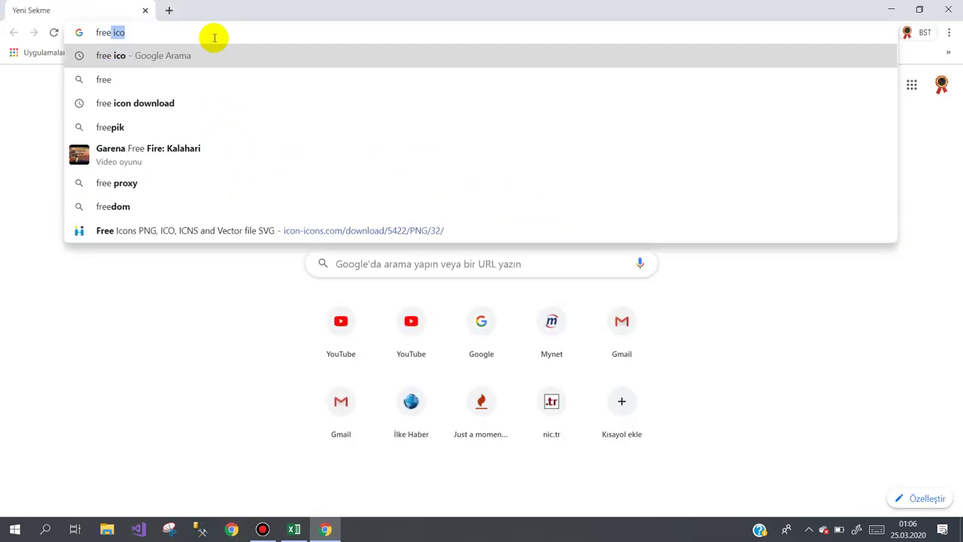
pyautogui.write('ico')
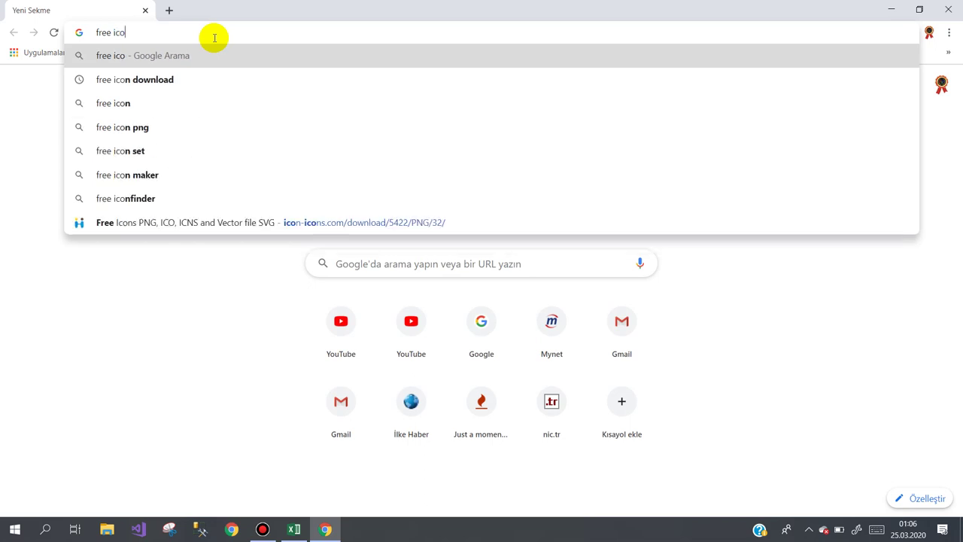
pyautogui.press('Return')
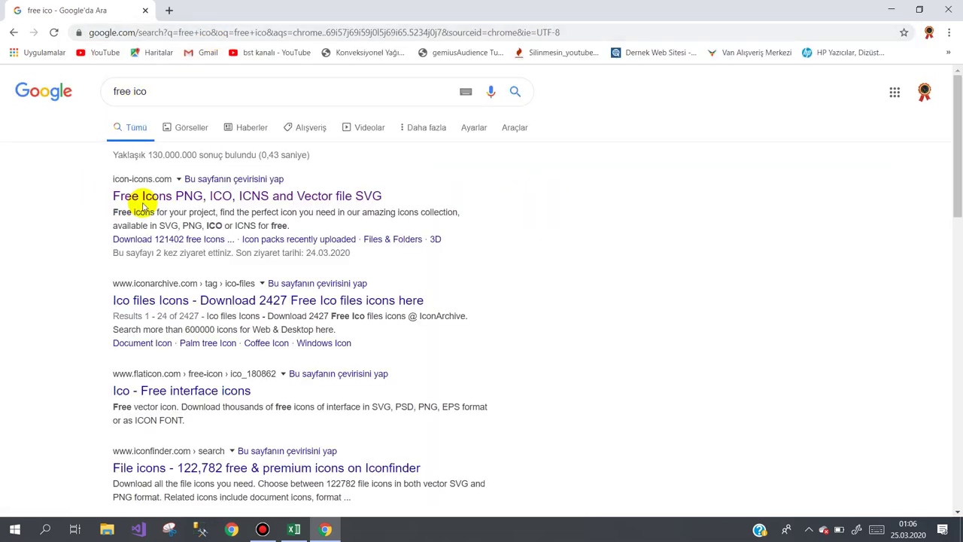
pyautogui.click(141, 197)
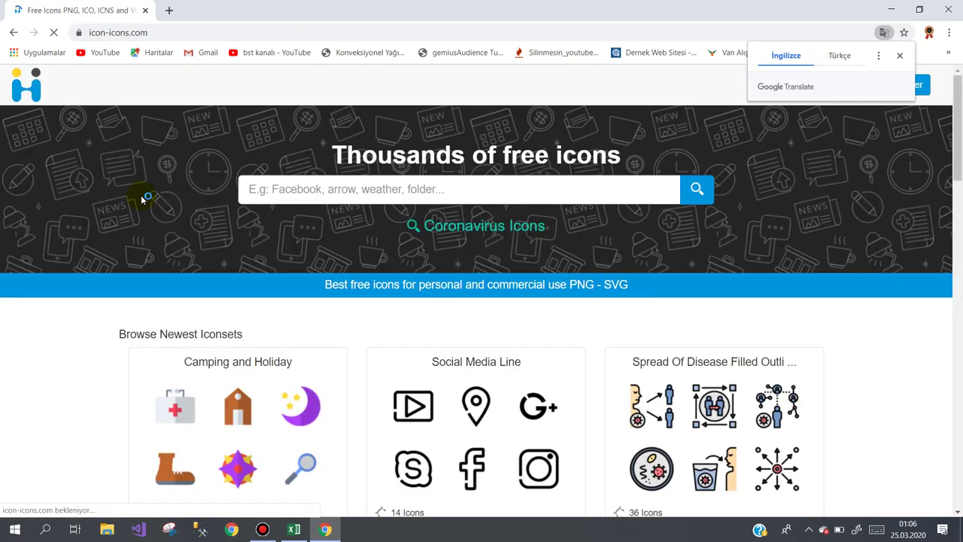
# Search icon-icons.com for the misspelled term 'cellendar'
pyautogui.click(266, 189)
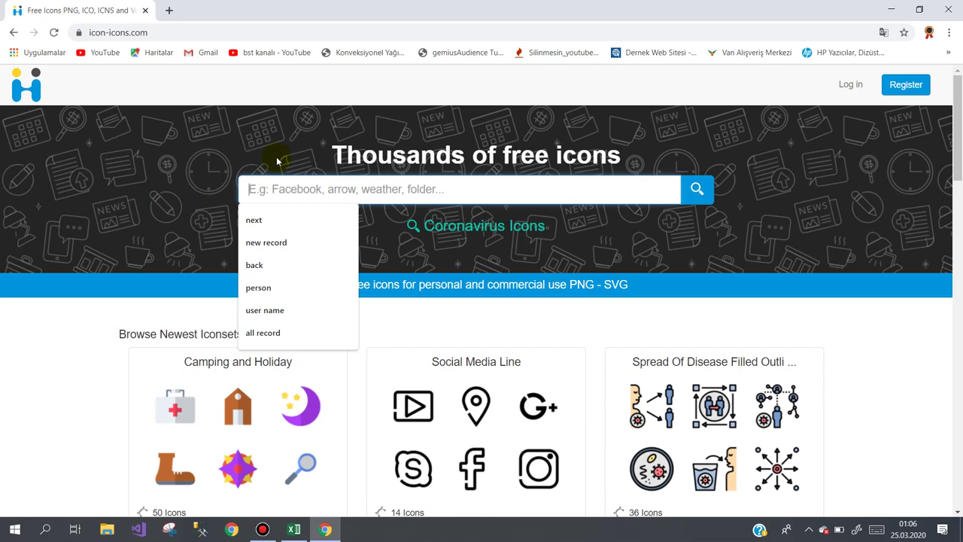
pyautogui.write('c')
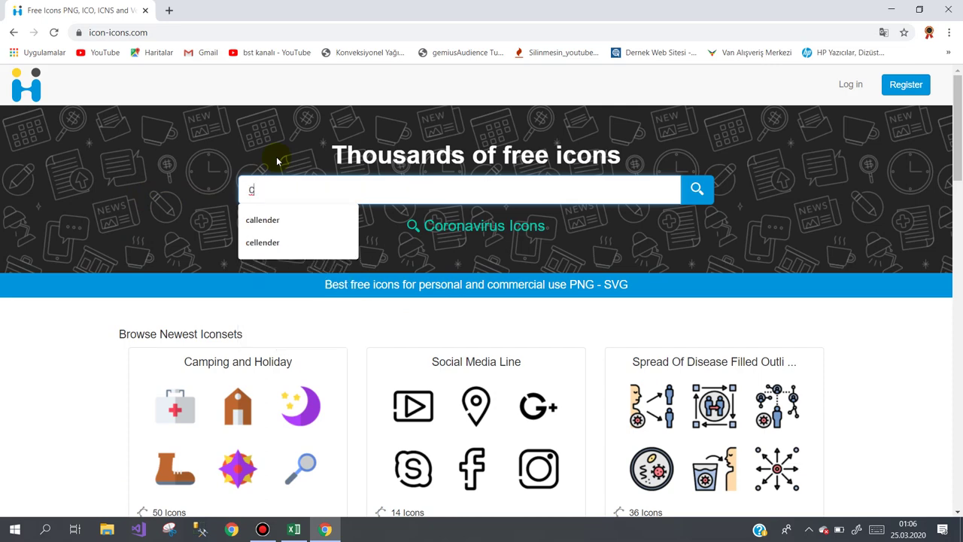
pyautogui.write('e')
pyautogui.press('Down')
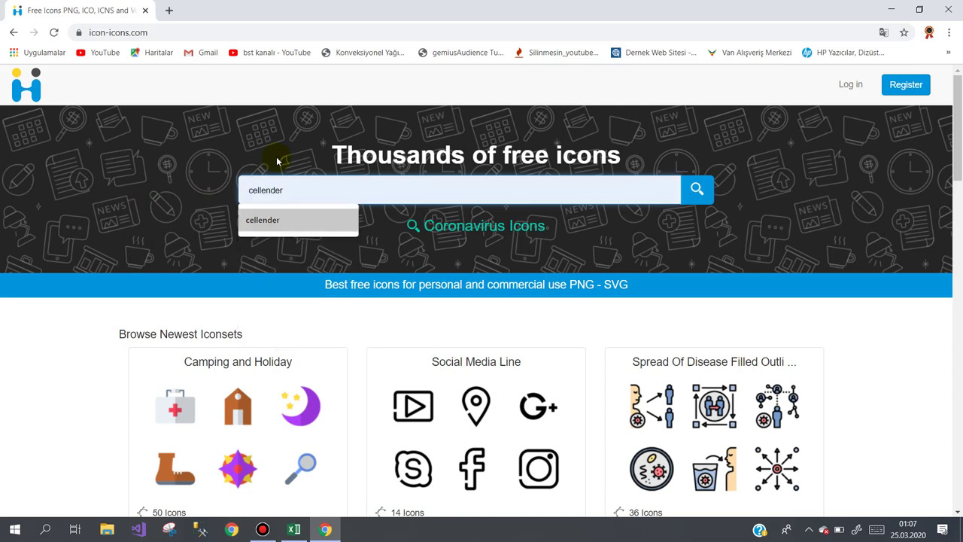
pyautogui.press('Return')
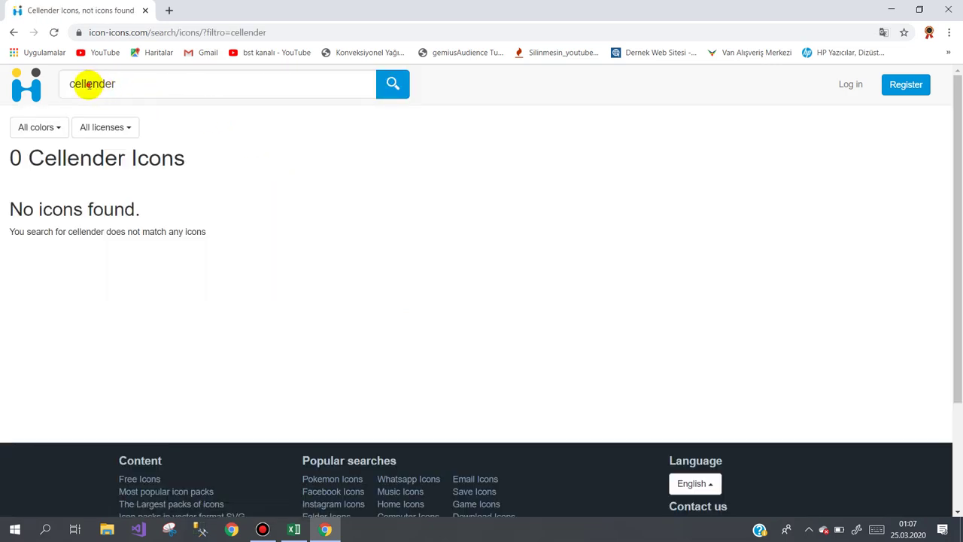
pyautogui.click(90, 84)
pyautogui.press('BackSpace')
pyautogui.press('BackSpace')
pyautogui.write('ar')
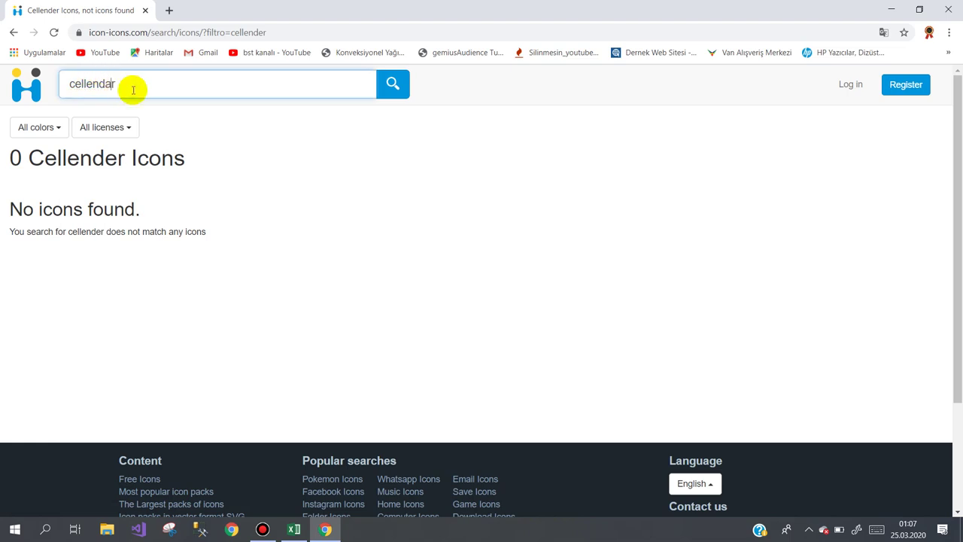
pyautogui.click(392, 83)
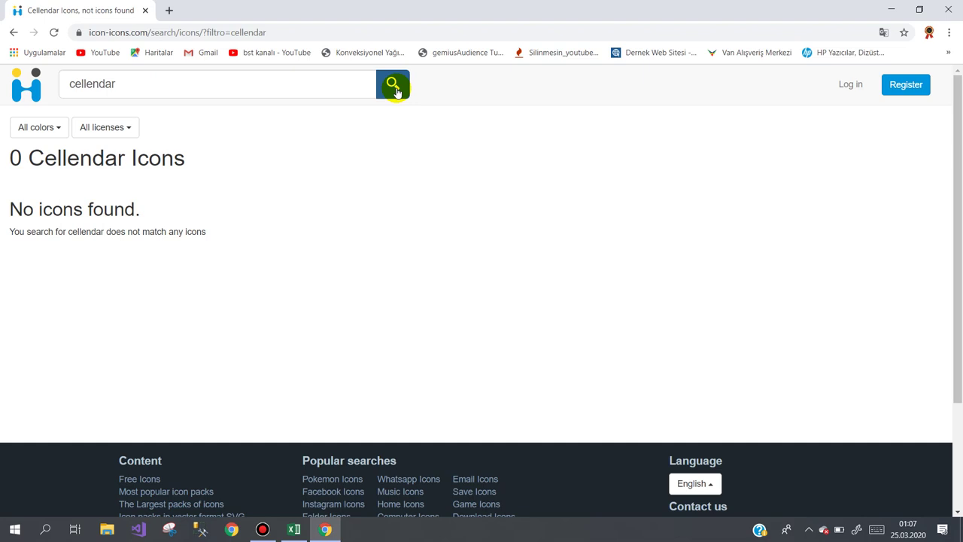
pyautogui.click(394, 87)
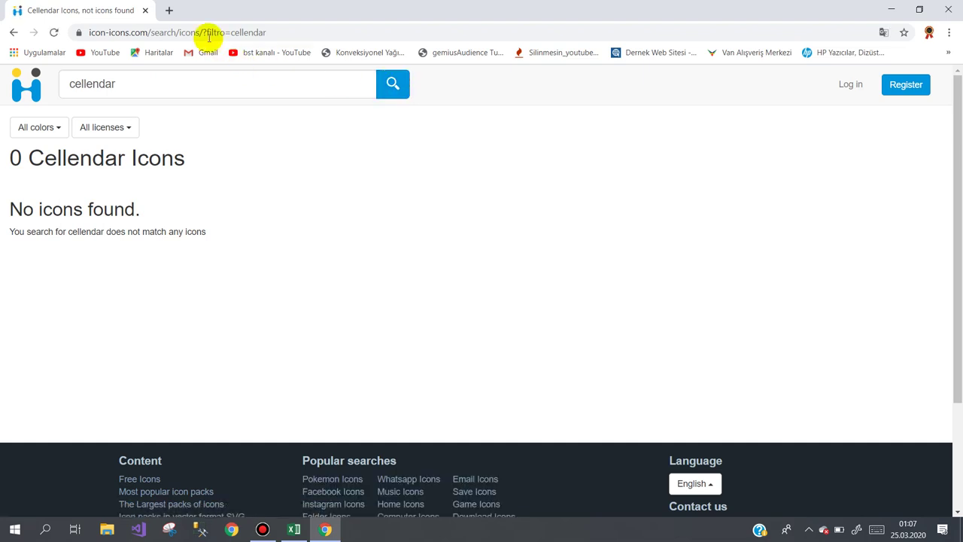
# Replace the search term with 'month' and browse the 78 Month Icons results
pyautogui.click(170, 10)
pyautogui.click(91, 8)
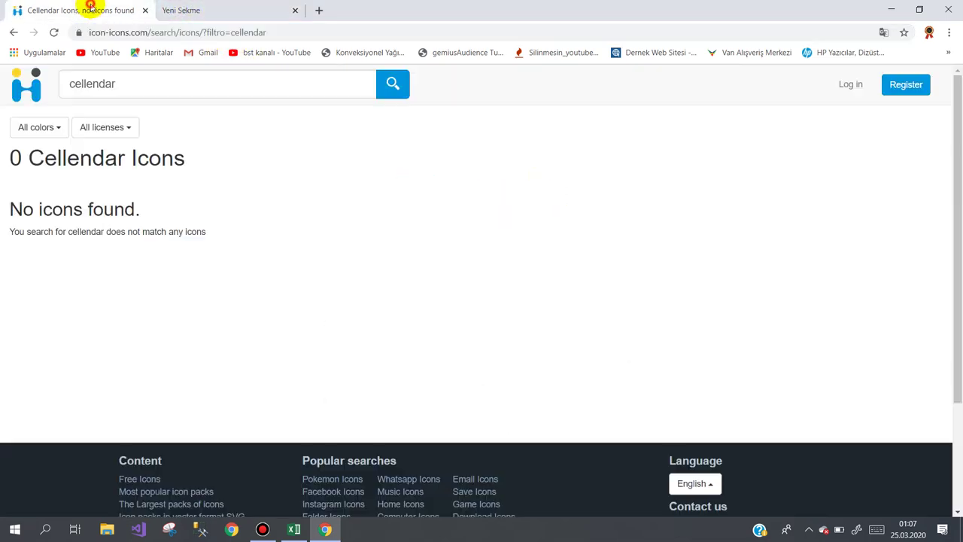
pyautogui.doubleClick(129, 83)
pyautogui.press('BackSpace')
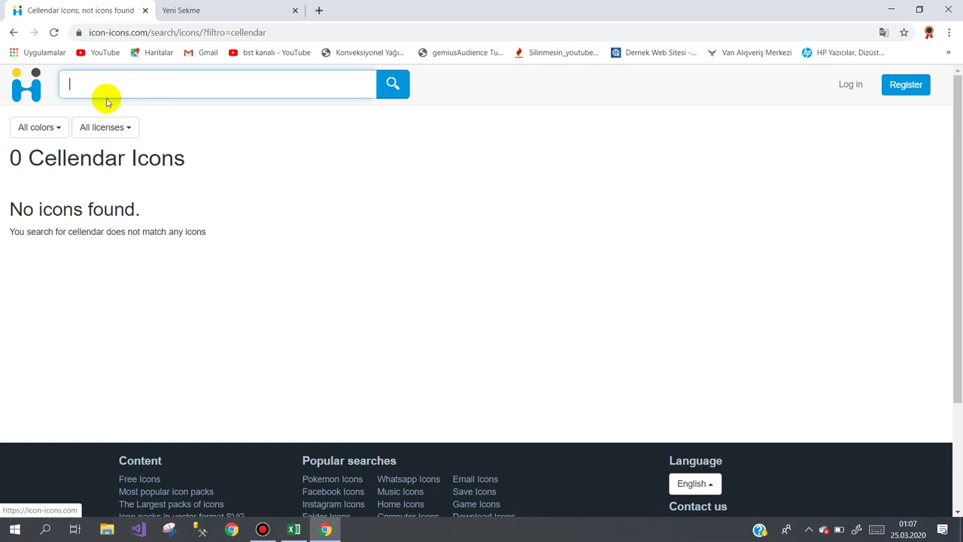
pyautogui.click(111, 84)
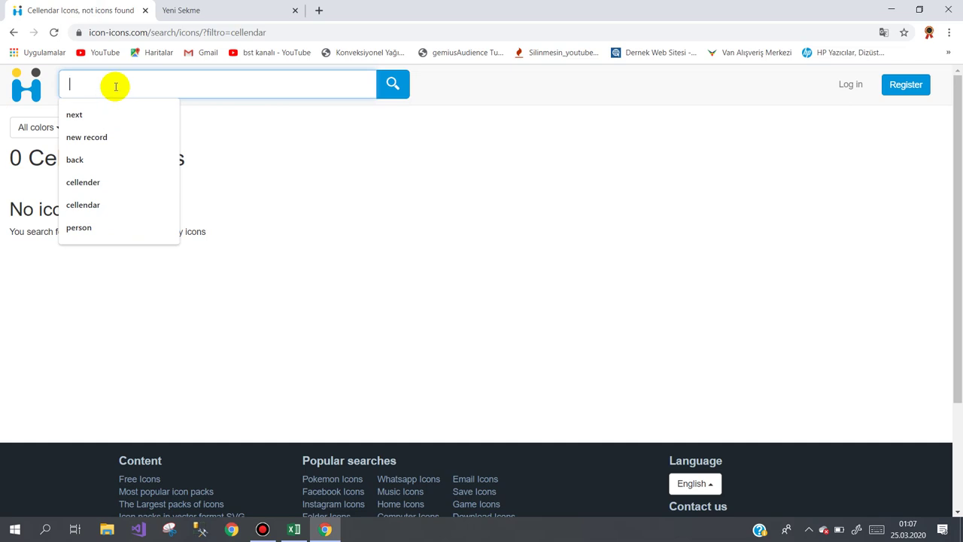
pyautogui.write('md')
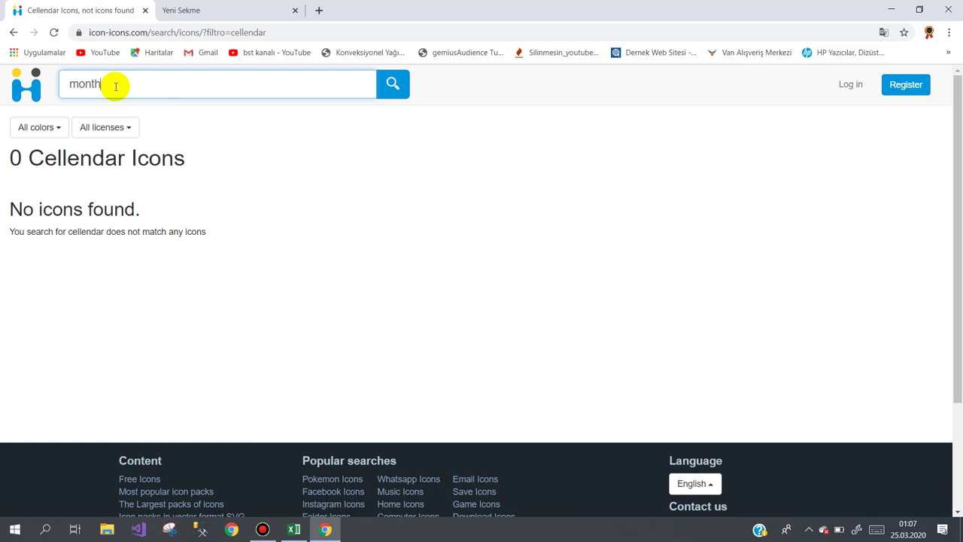
pyautogui.press('Return')
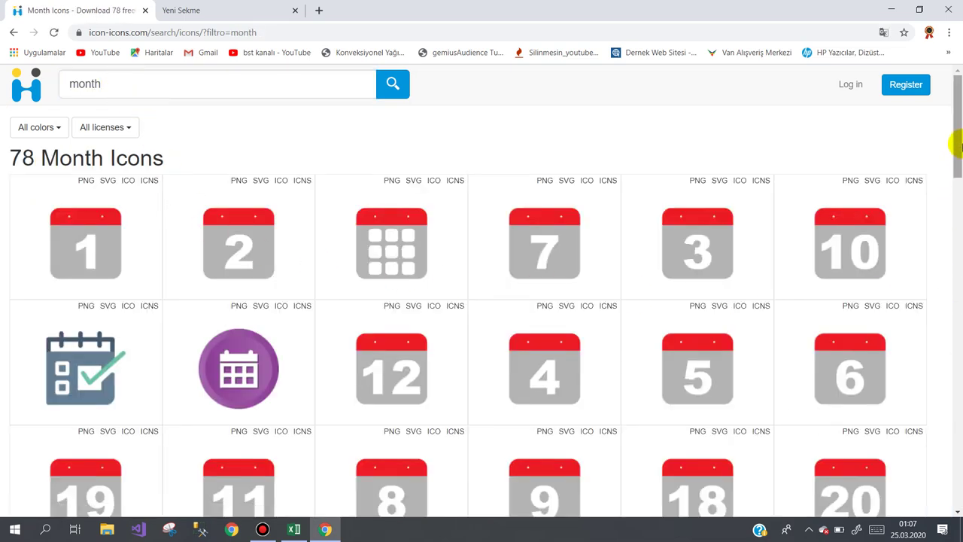
pyautogui.moveTo(956, 141); pyautogui.dragTo(955, 404)
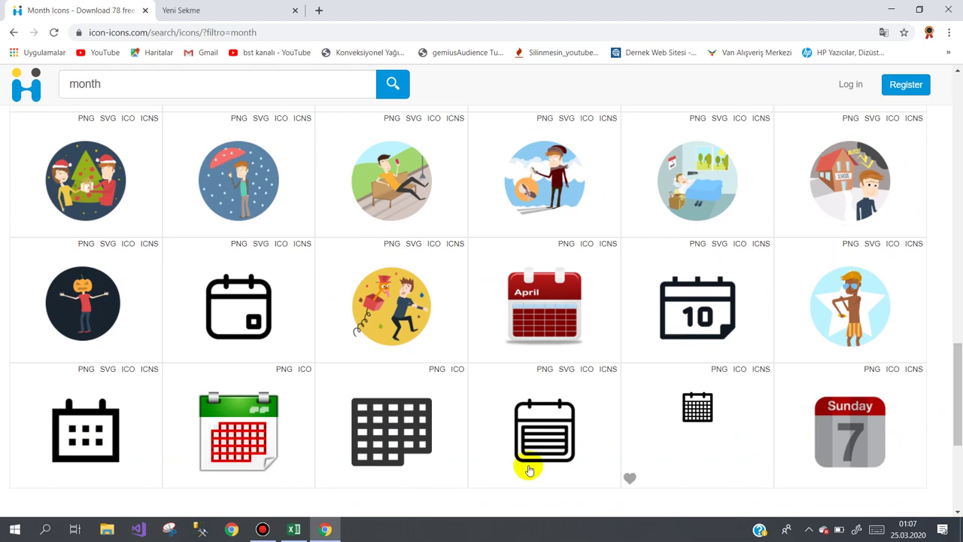
pyautogui.moveTo(954, 359); pyautogui.dragTo(954, 100)
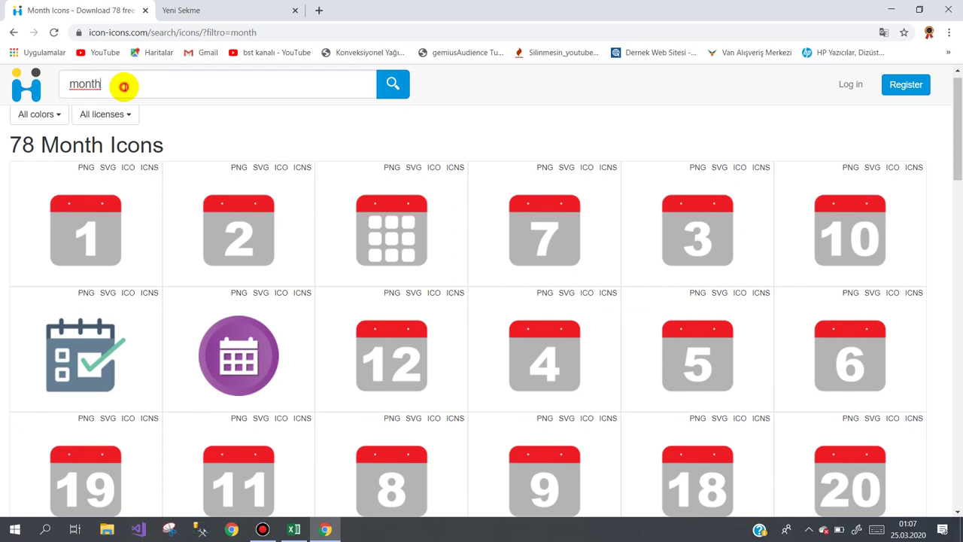
pyautogui.click(124, 86)
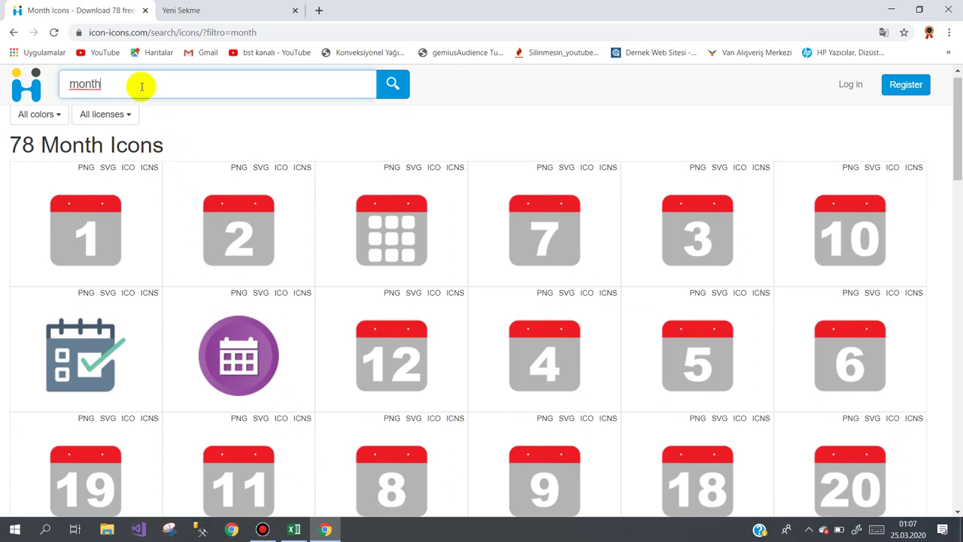
# Translate Turkish 'takvim' to English with Google Translate and copy the result 'calendar'
pyautogui.click(205, 17)
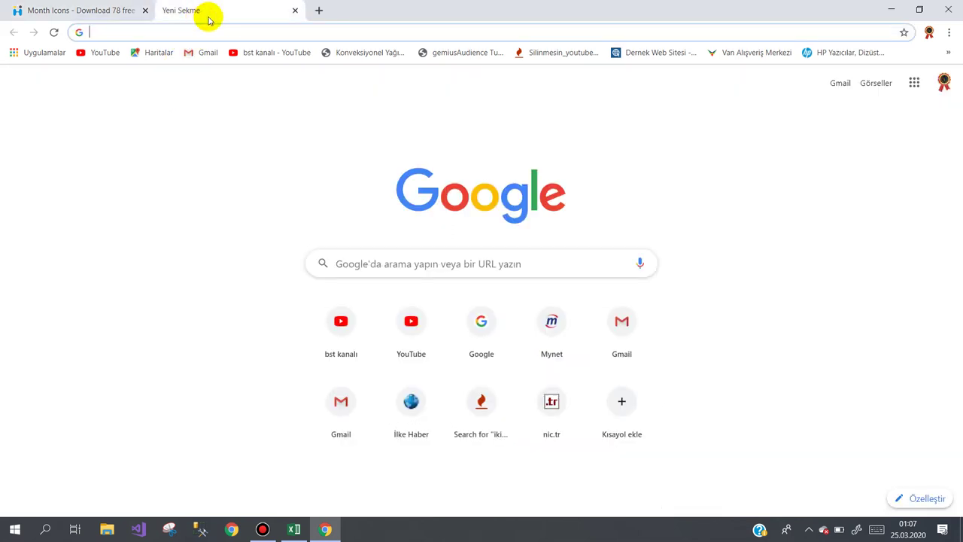
pyautogui.write('çevir')
pyautogui.press('Return')
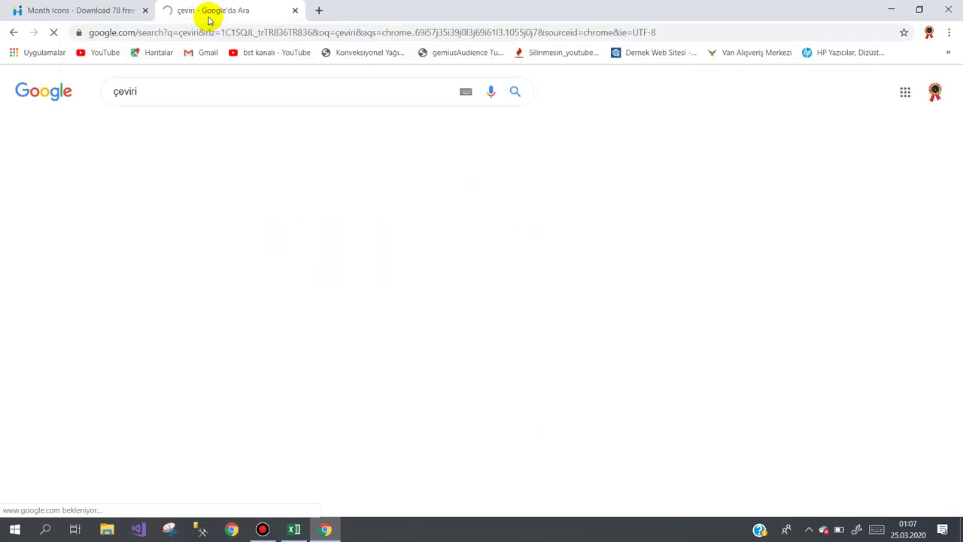
pyautogui.click(306, 188)
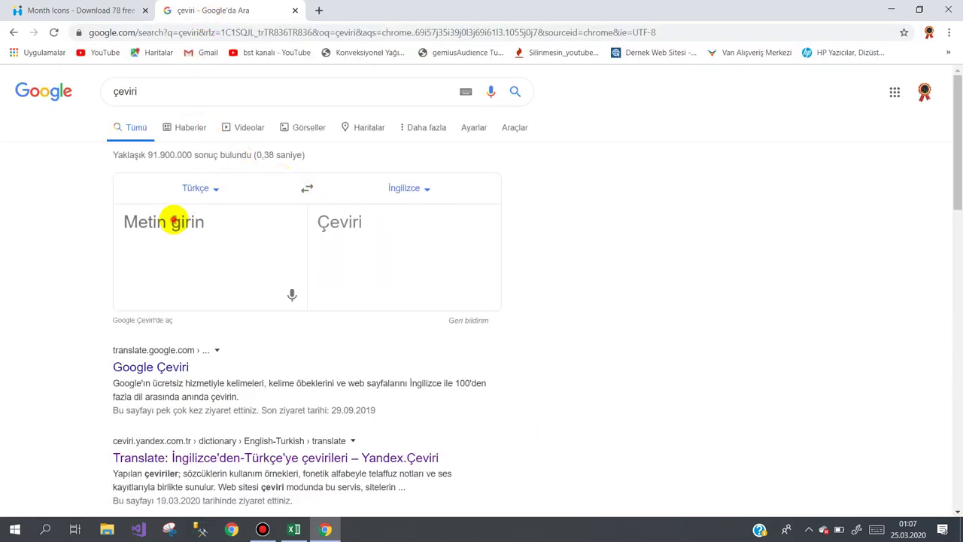
pyautogui.write('takvim')
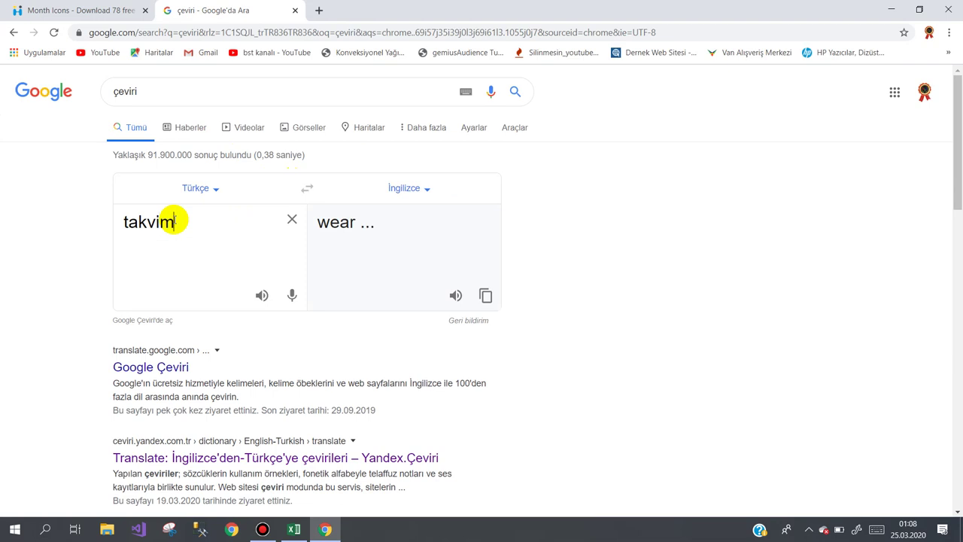
pyautogui.press('Return')
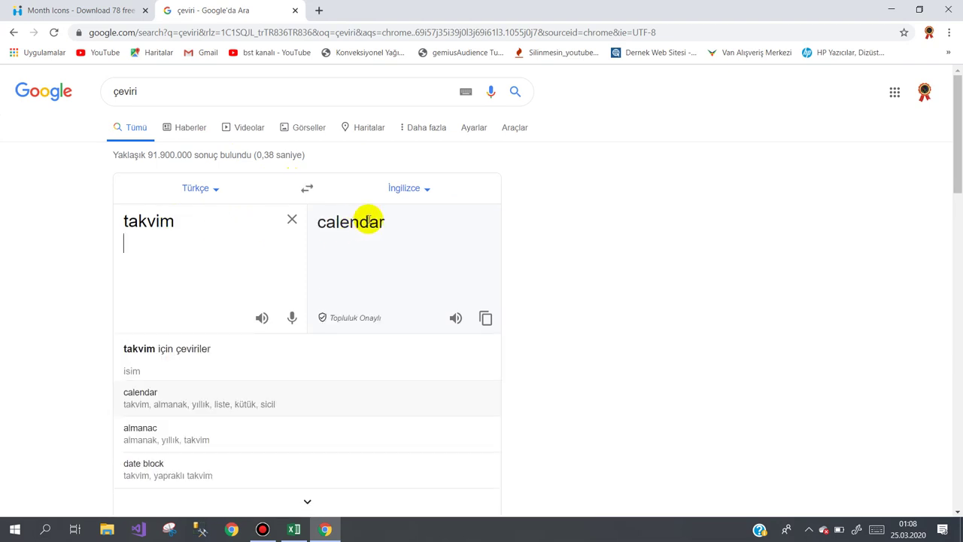
pyautogui.moveTo(390, 225); pyautogui.dragTo(316, 226)
pyautogui.hotkey('ctrl', 'c')
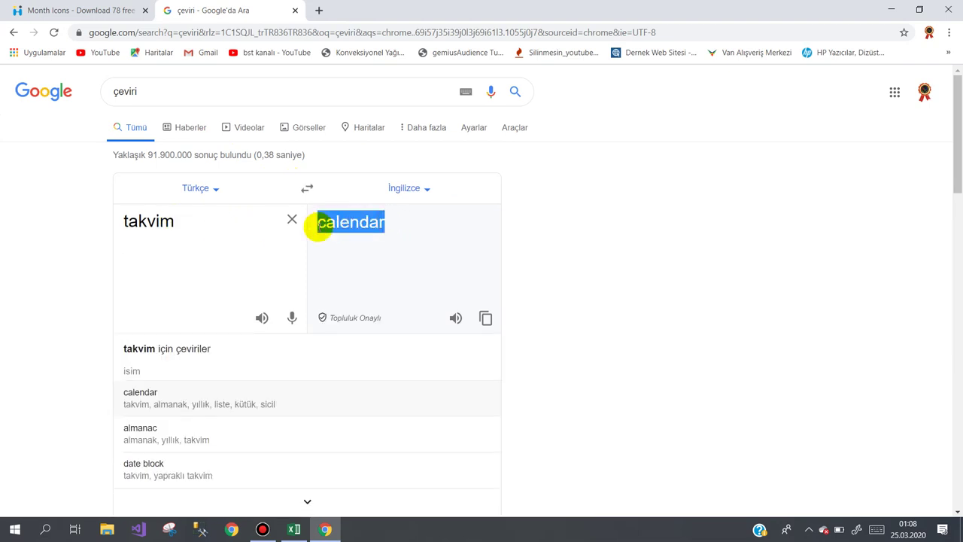
pyautogui.click(79, 10)
pyautogui.doubleClick(158, 83)
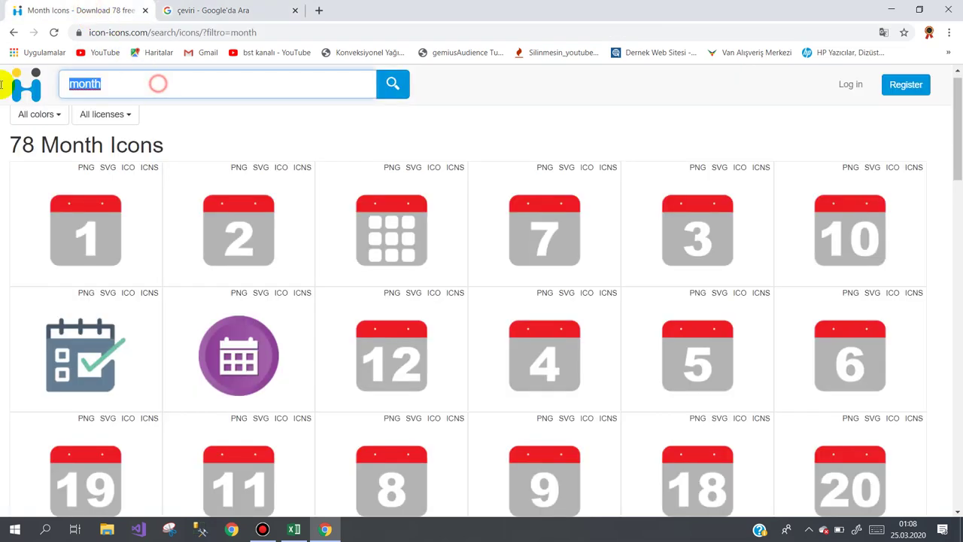
# Replace 'month' with 'calendar' and search icon-icons.com for calendar icons
pyautogui.hotkey('ctrl', 'v')
pyautogui.click(390, 88)
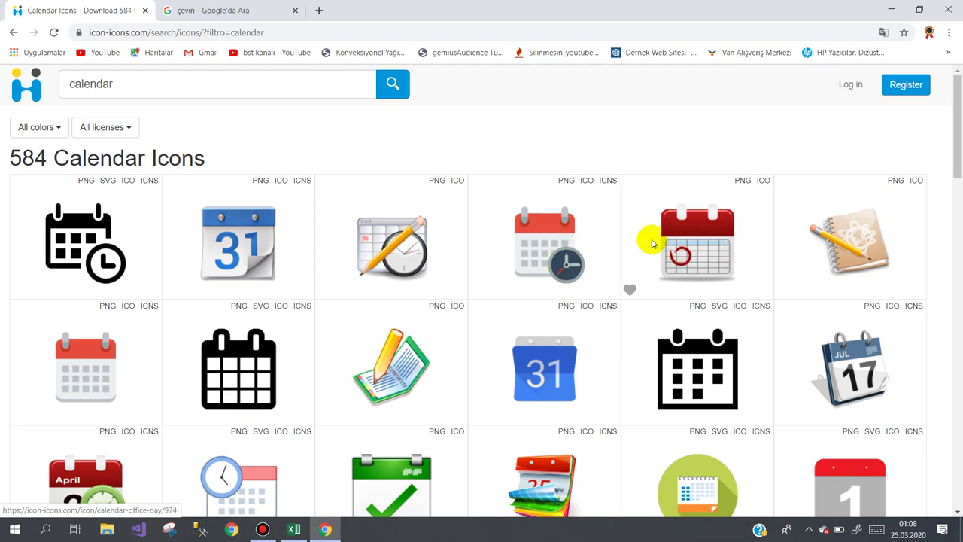
pyautogui.scroll(-1, 652, 243)
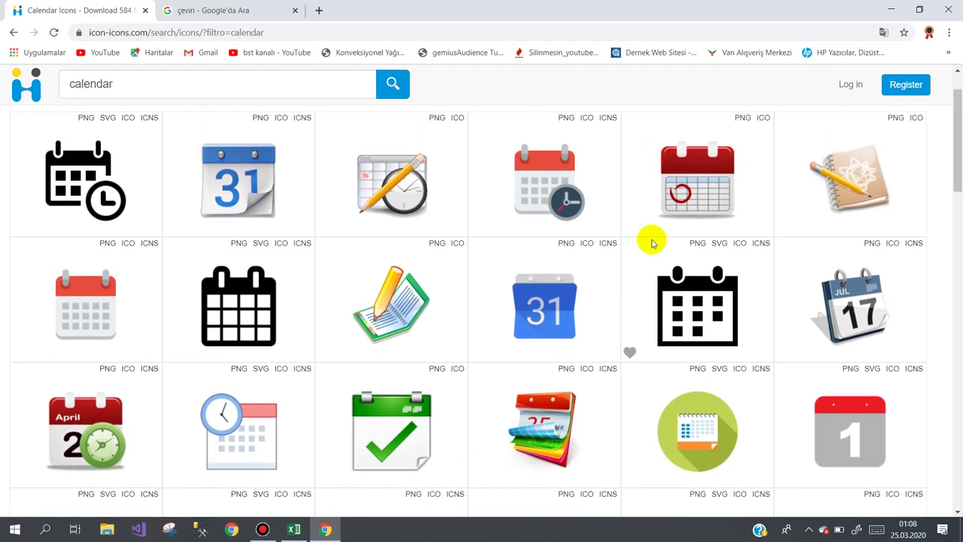
pyautogui.scroll(1, 648, 241)
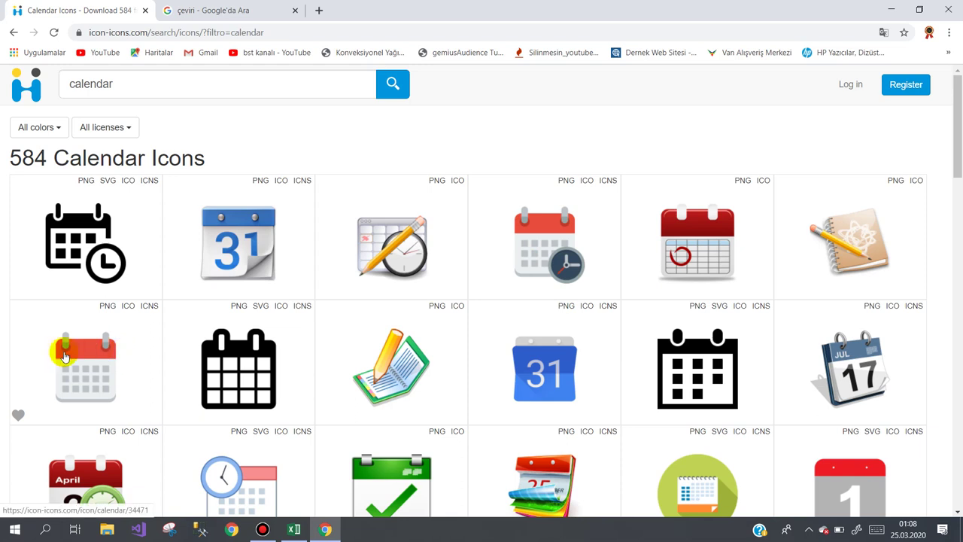
# Download the flat red-and-grey calendar icon as a 32 px PNG
pyautogui.click(64, 356)
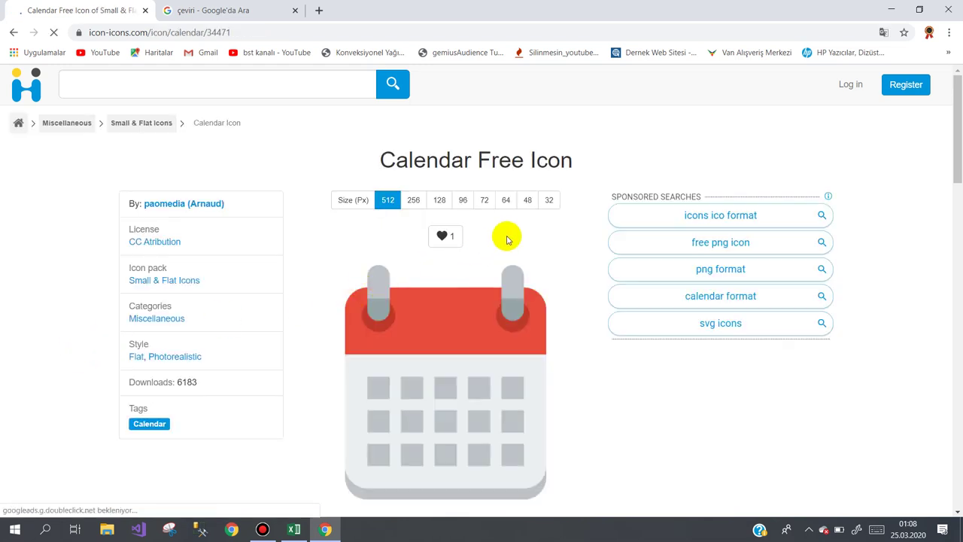
pyautogui.click(550, 201)
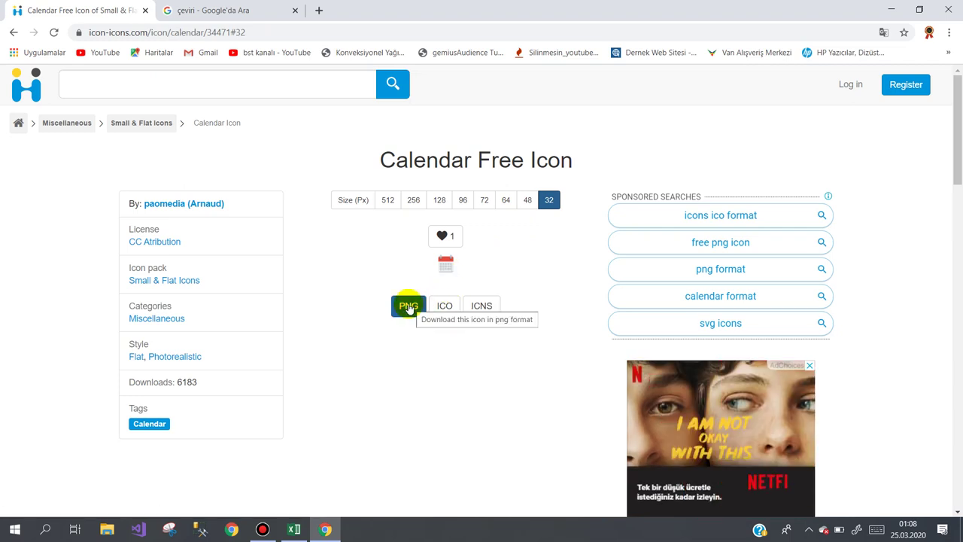
pyautogui.click(408, 307)
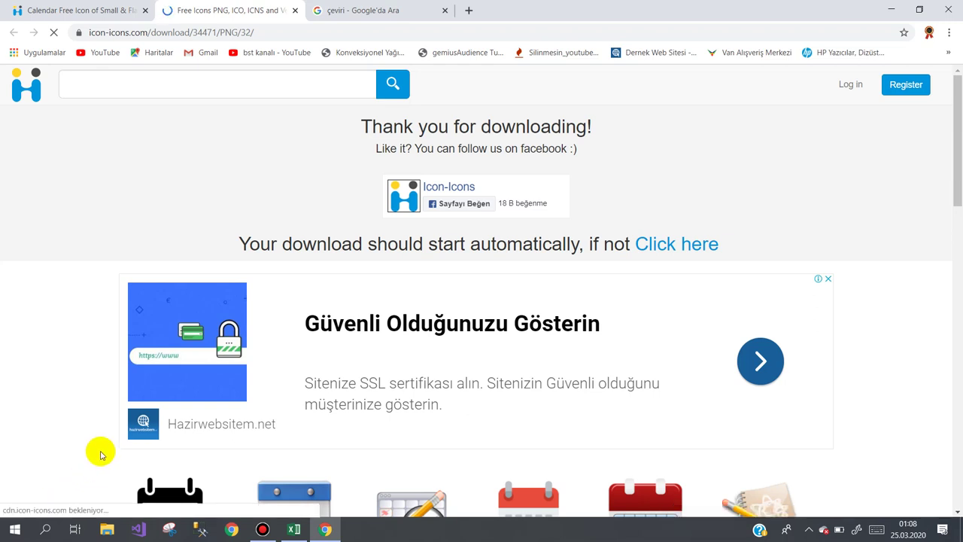
pyautogui.scroll(-1, 103, 449)
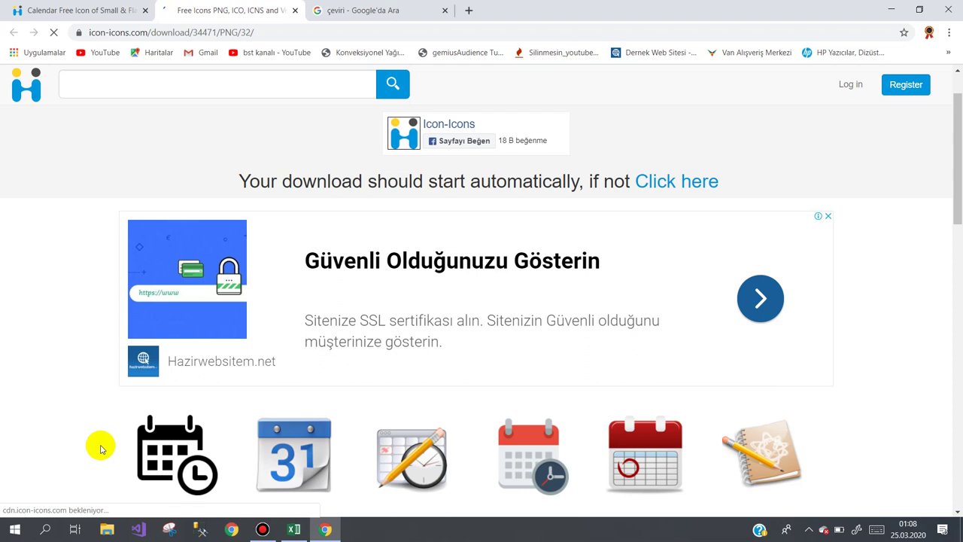
pyautogui.click(667, 183)
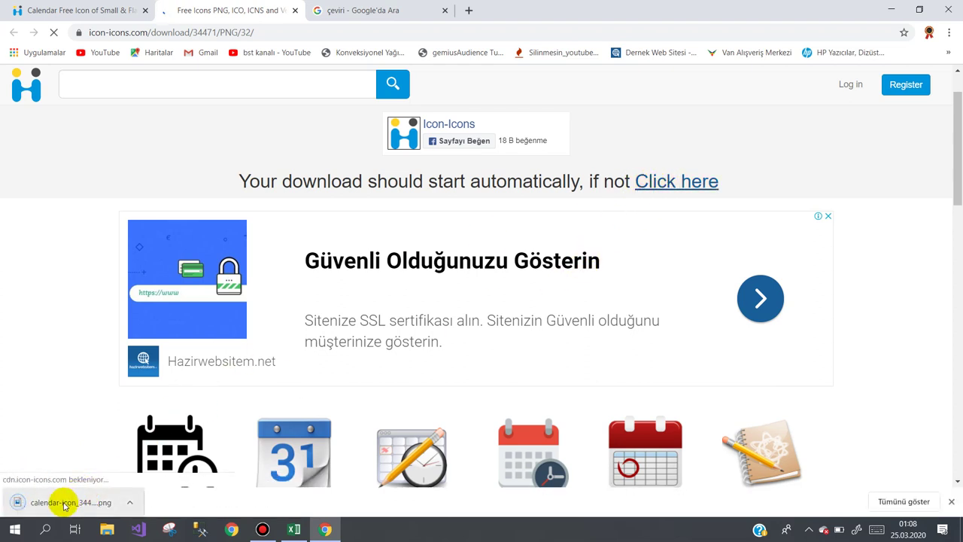
# Open the downloaded calendar-icon_34471 file from the Downloads folder in Paint
pyautogui.rightClick(64, 503)
pyautogui.click(95, 469)
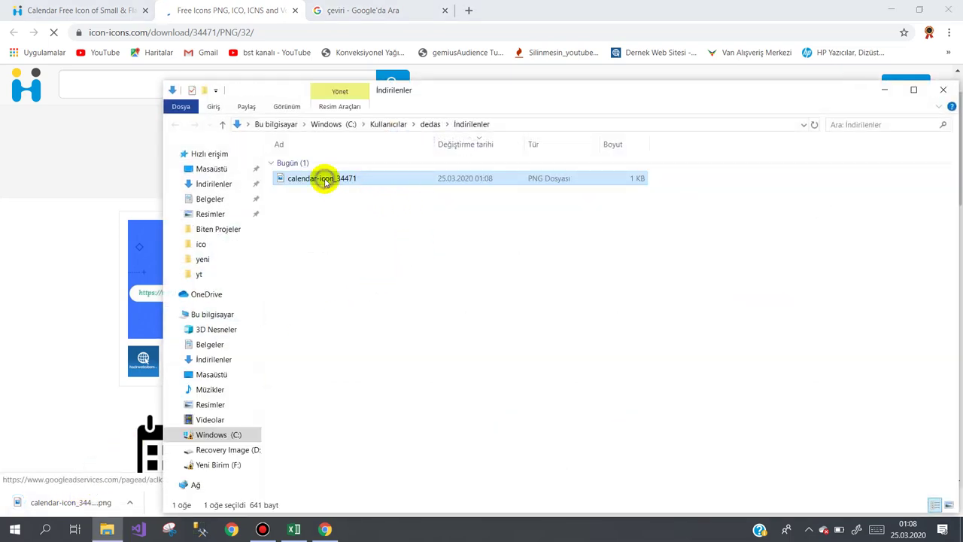
pyautogui.rightClick(326, 181)
pyautogui.click(359, 145)
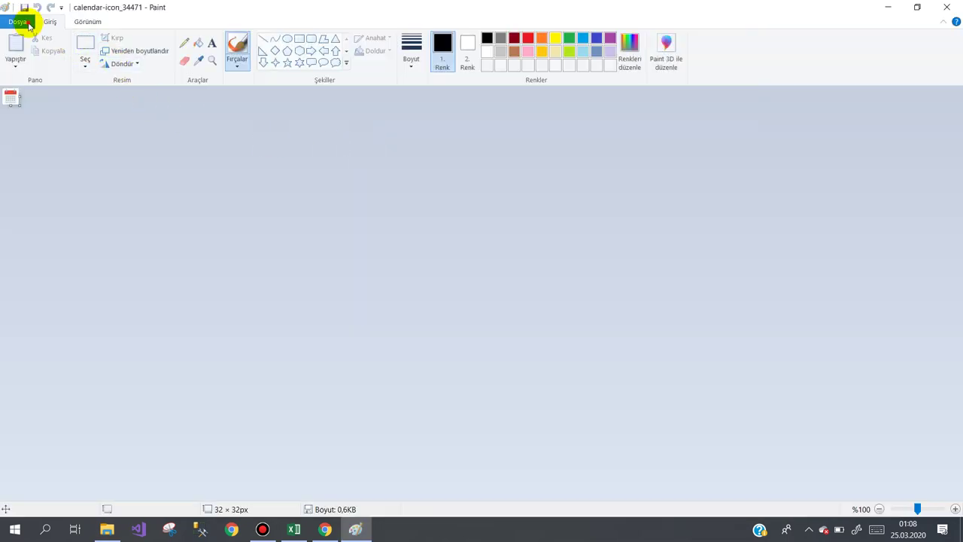
# Save the icon as a JPEG on the Desktop, accepting the transparency warning, and close Paint
pyautogui.click(28, 23)
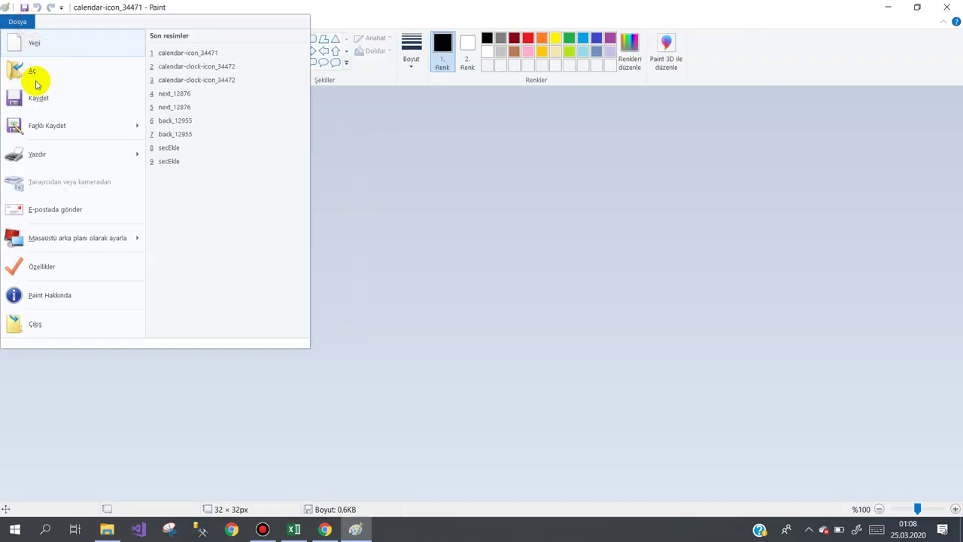
pyautogui.click(43, 124)
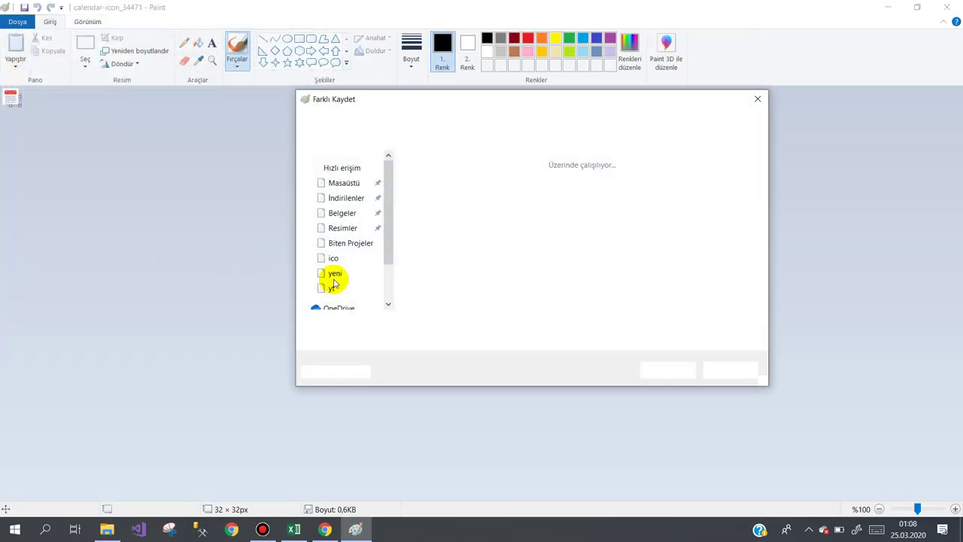
pyautogui.click(374, 340)
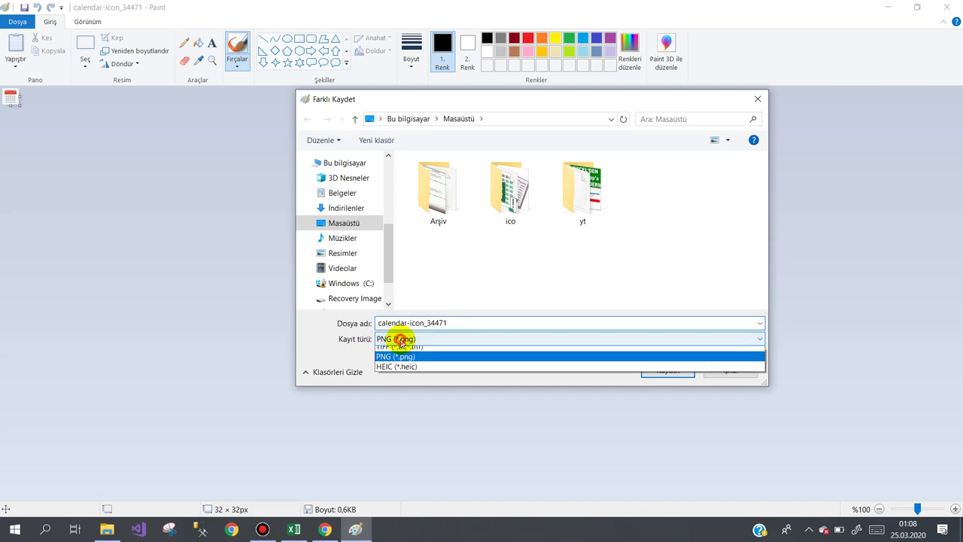
pyautogui.click(401, 388)
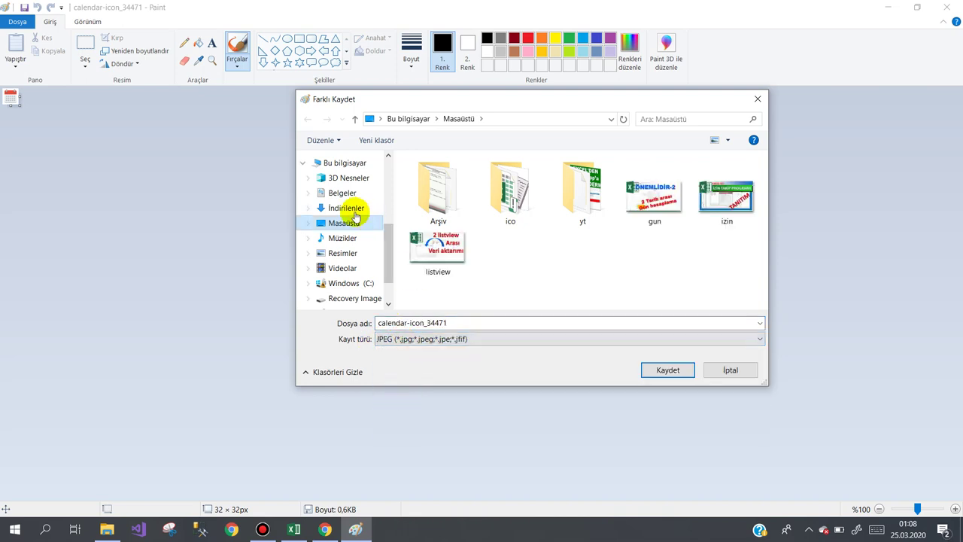
pyautogui.click(342, 221)
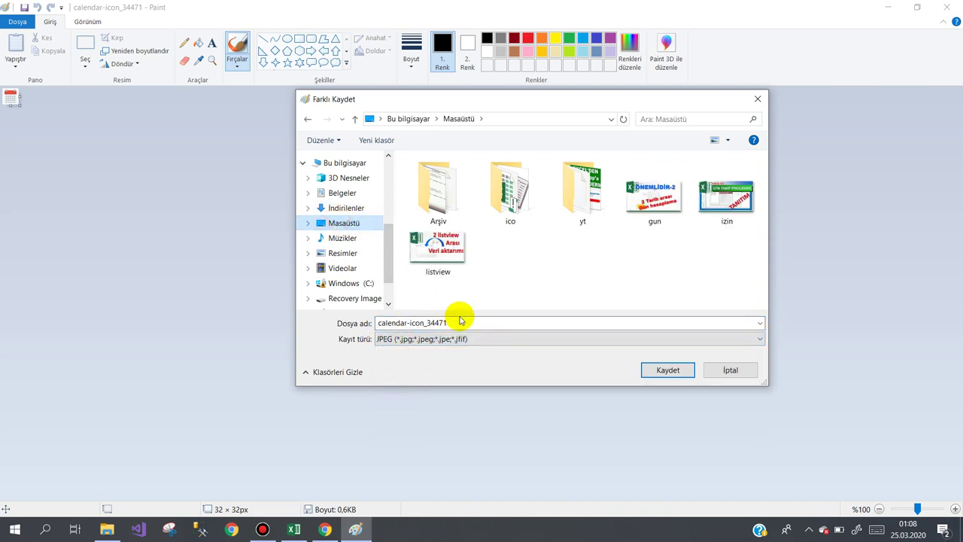
pyautogui.click(651, 368)
pyautogui.click(529, 293)
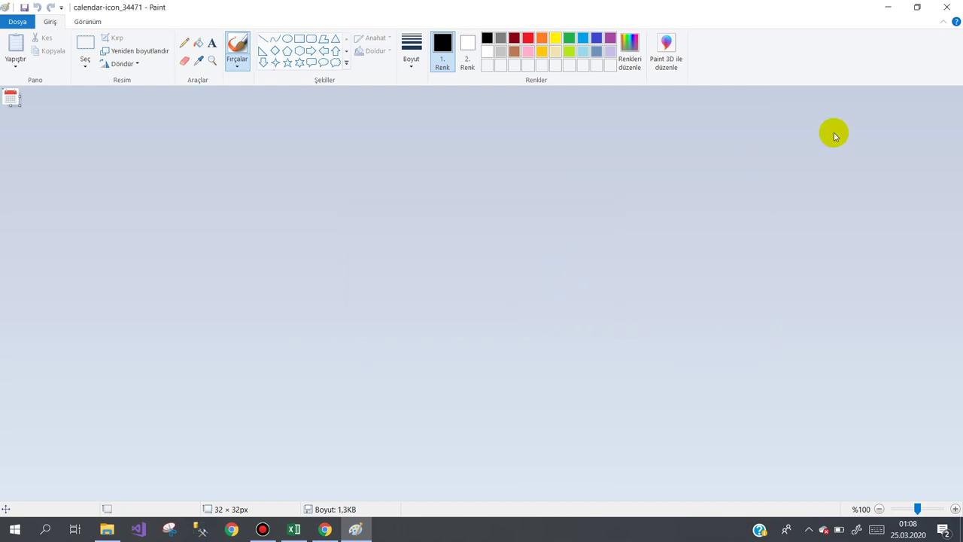
pyautogui.click(945, 8)
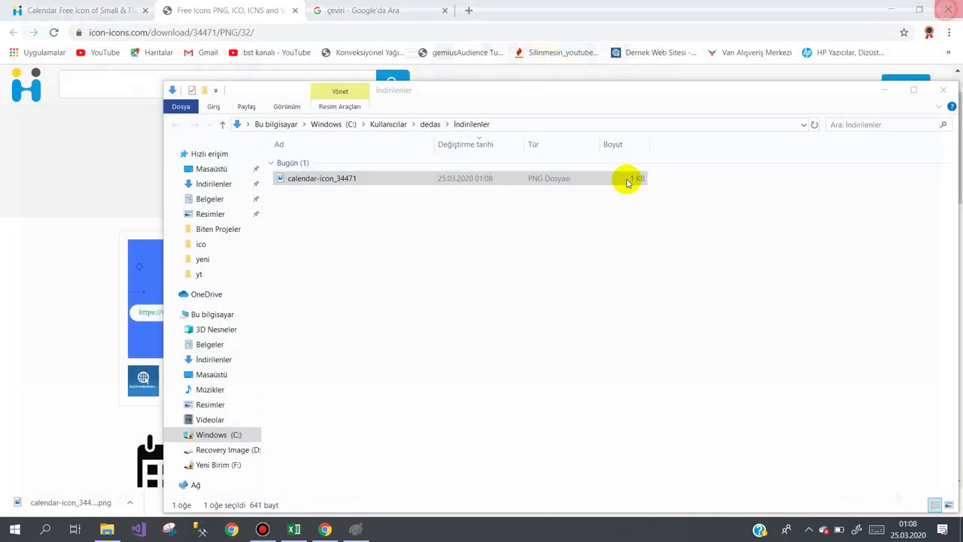
pyautogui.click(943, 90)
# Load calendar-icon_34471 as btnTakvim's Picture and shrink the button slightly
pyautogui.click(950, 9)
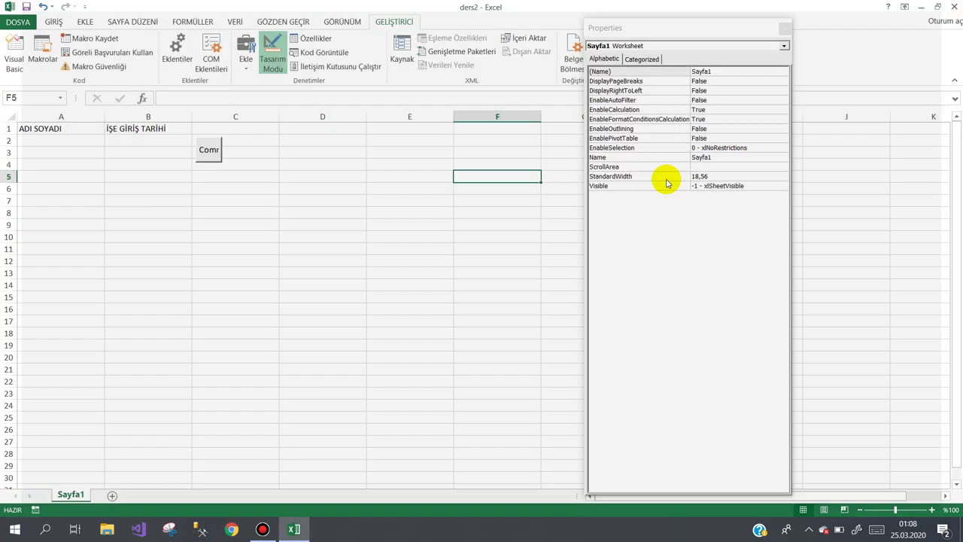
pyautogui.click(213, 154)
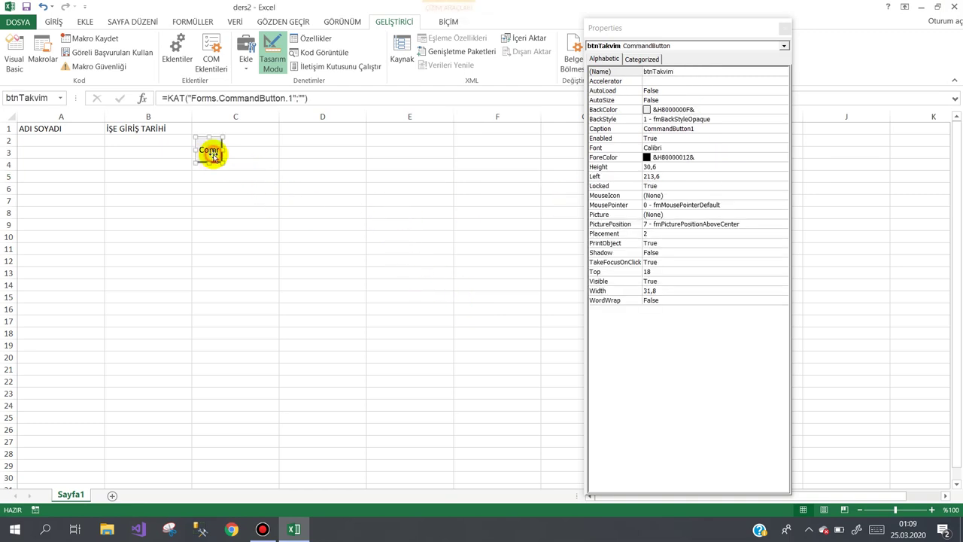
pyautogui.click(630, 216)
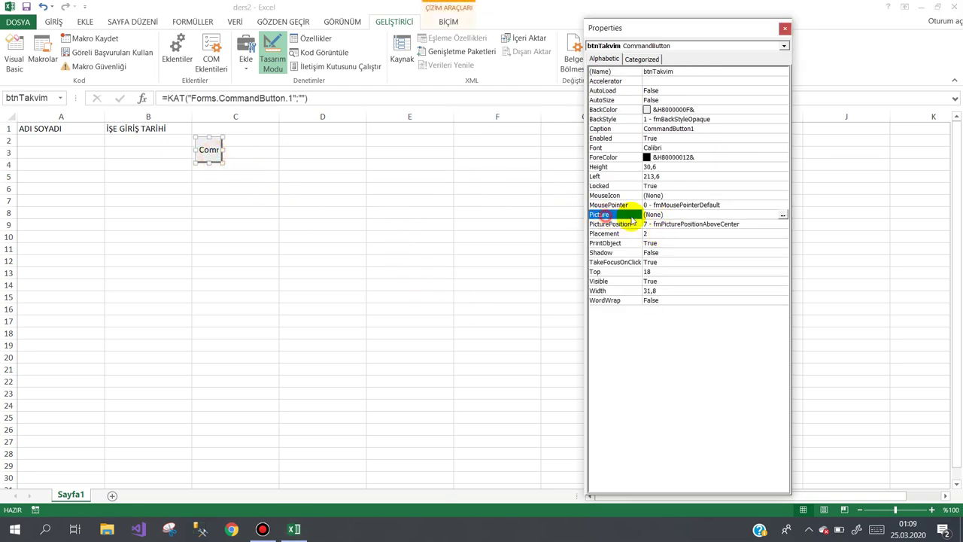
pyautogui.click(782, 215)
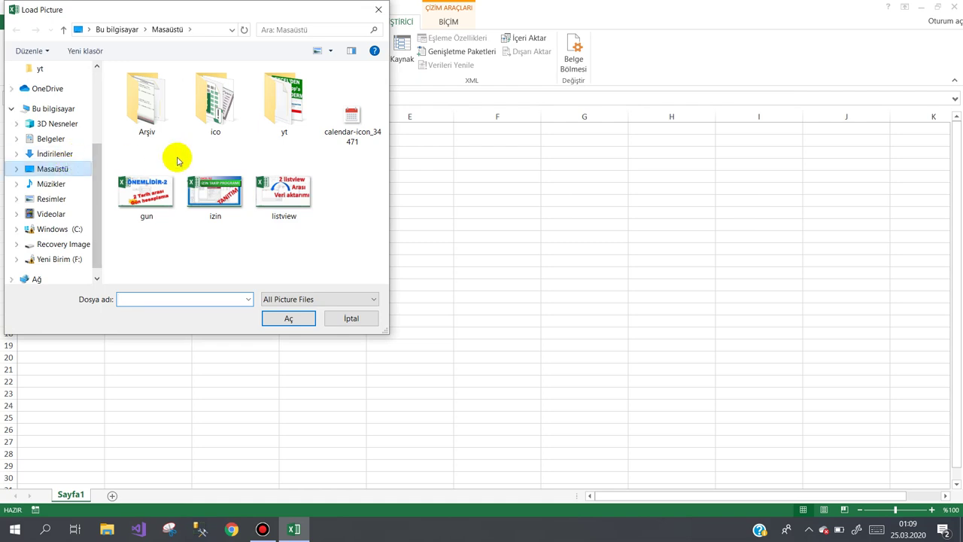
pyautogui.doubleClick(351, 119)
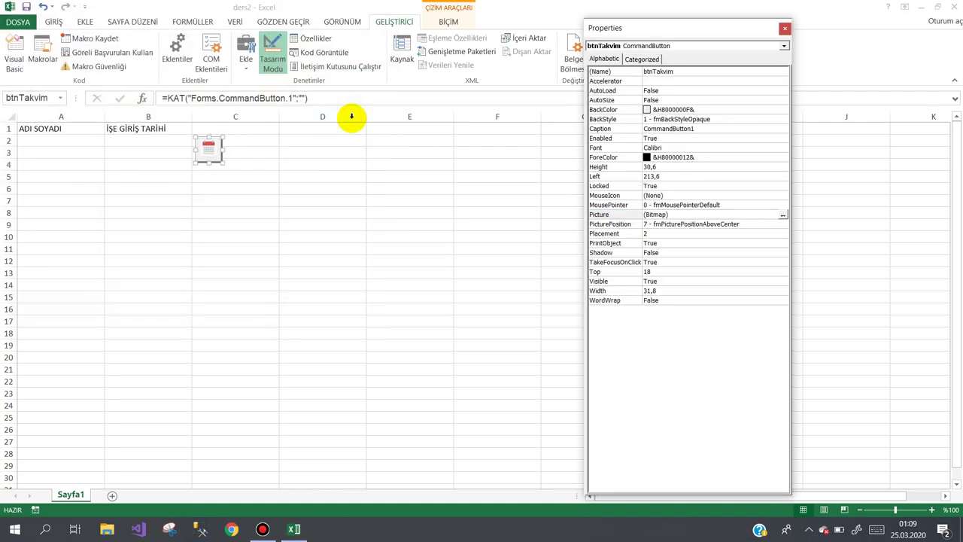
pyautogui.moveTo(219, 160); pyautogui.dragTo(216, 158)
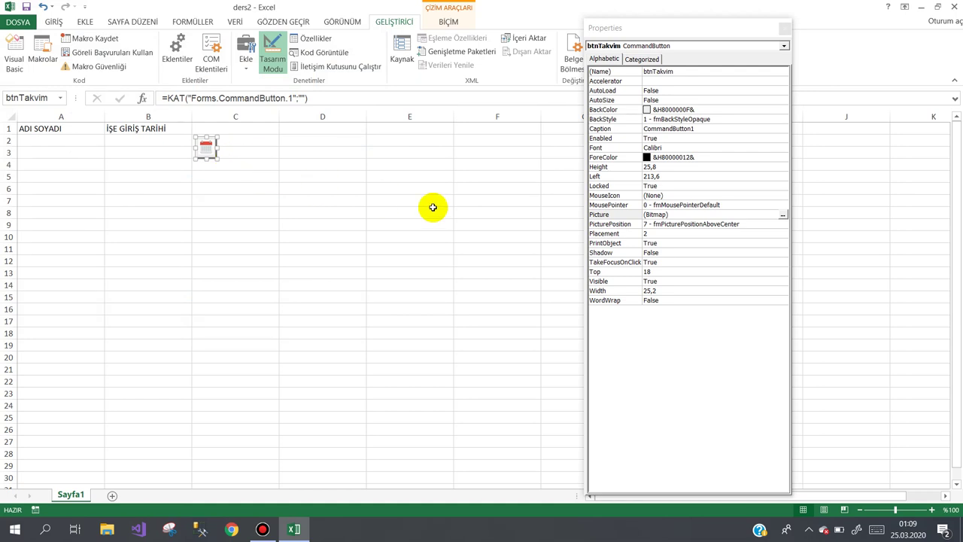
# Set the button's PicturePosition to 12 - fmPicturePositionCenter
pyautogui.click(606, 227)
pyautogui.click(783, 224)
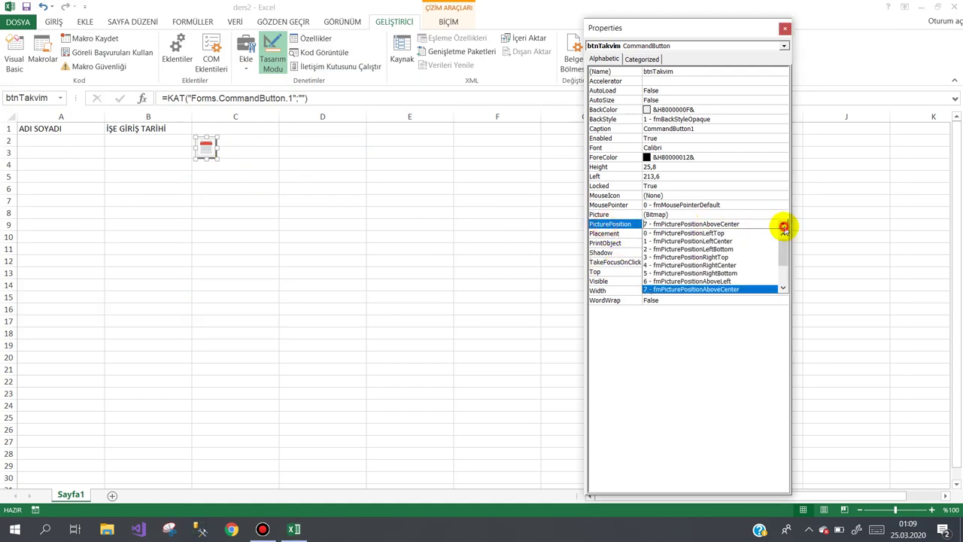
pyautogui.moveTo(786, 248); pyautogui.dragTo(782, 268)
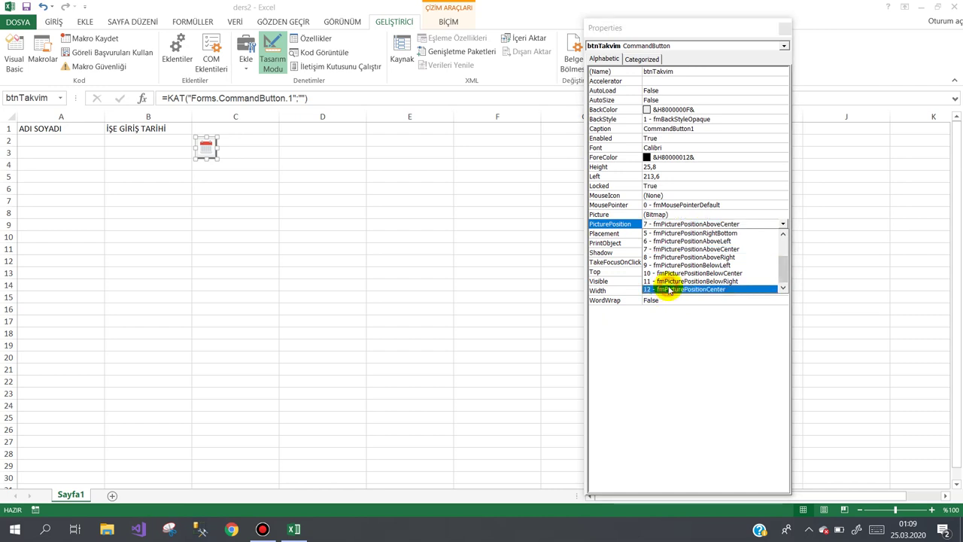
pyautogui.click(662, 289)
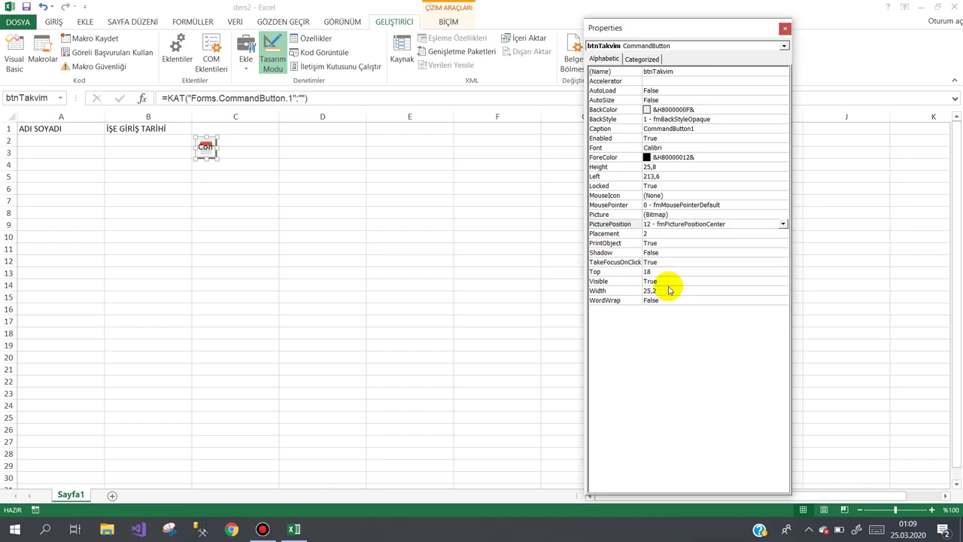
# Clear btnTakvim's Caption and make the button slightly smaller
pyautogui.click(618, 129)
pyautogui.press('BackSpace')
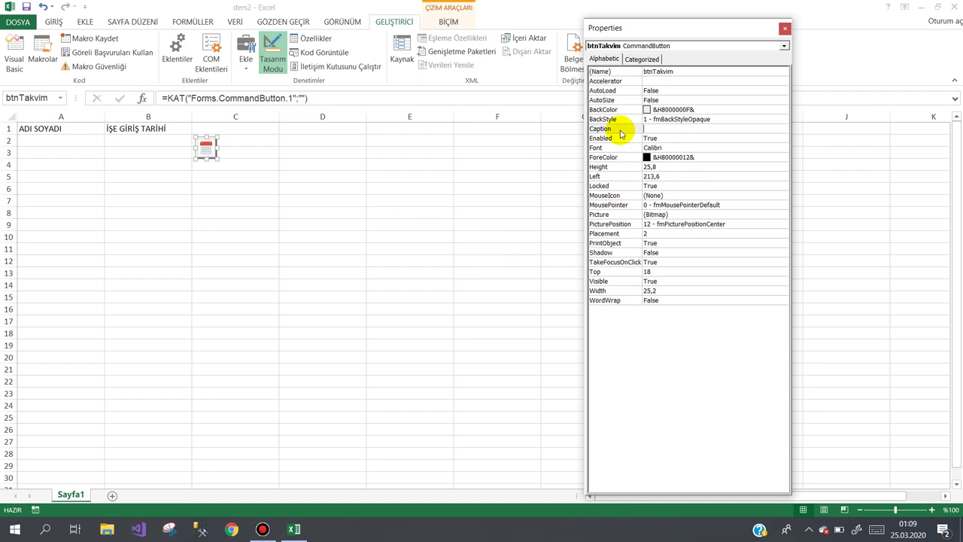
pyautogui.click(218, 165)
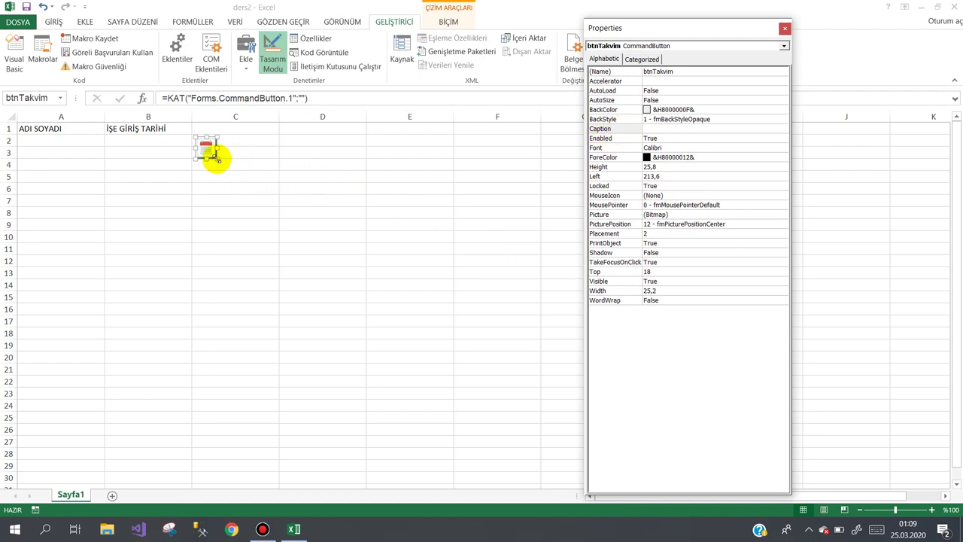
pyautogui.moveTo(218, 158); pyautogui.dragTo(217, 156)
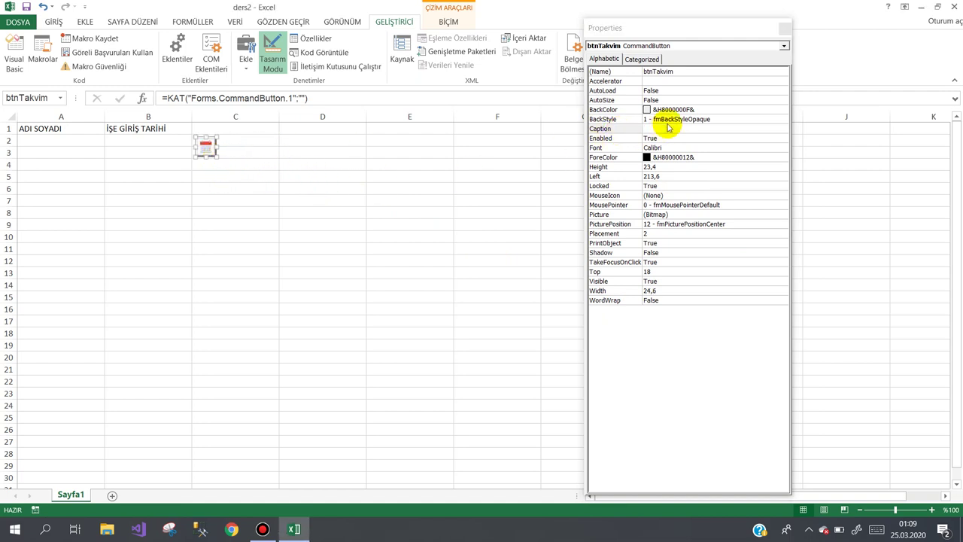
# Set the button's BackColor to red from the Palette swatches
pyautogui.click(705, 109)
pyautogui.click(783, 110)
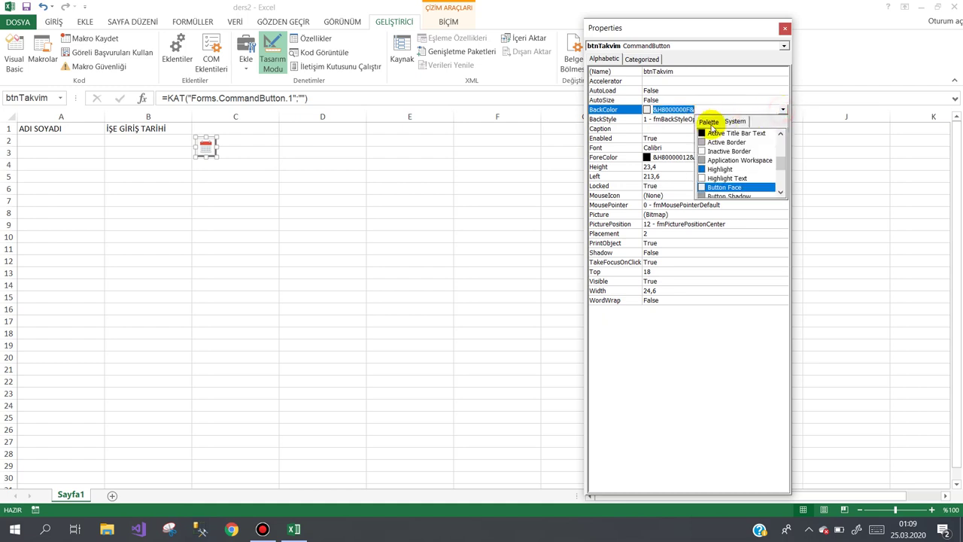
pyautogui.click(710, 122)
pyautogui.click(704, 135)
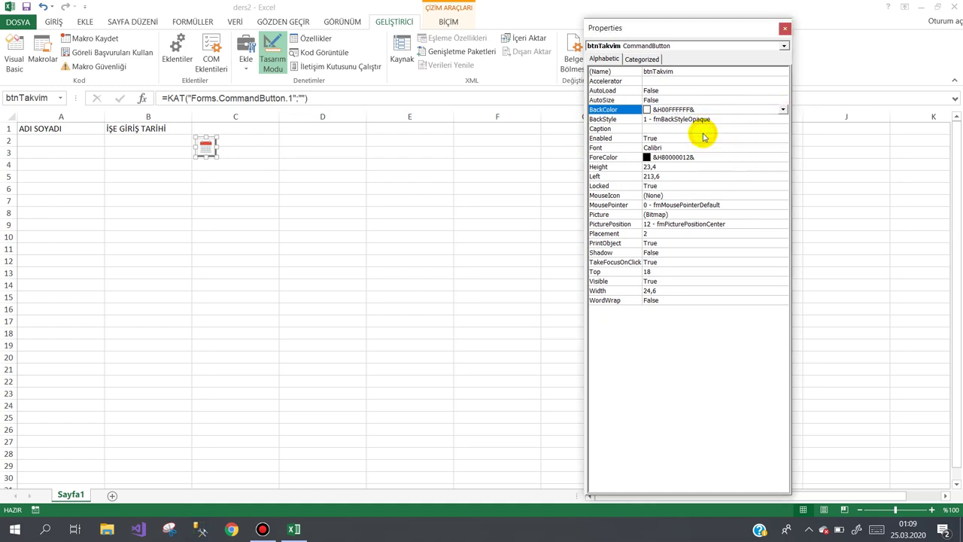
pyautogui.click(783, 109)
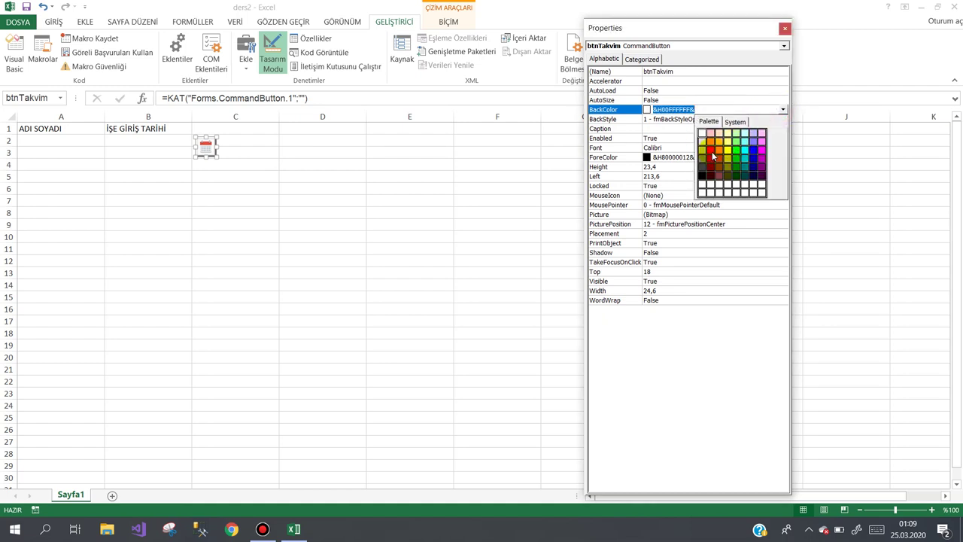
pyautogui.click(711, 151)
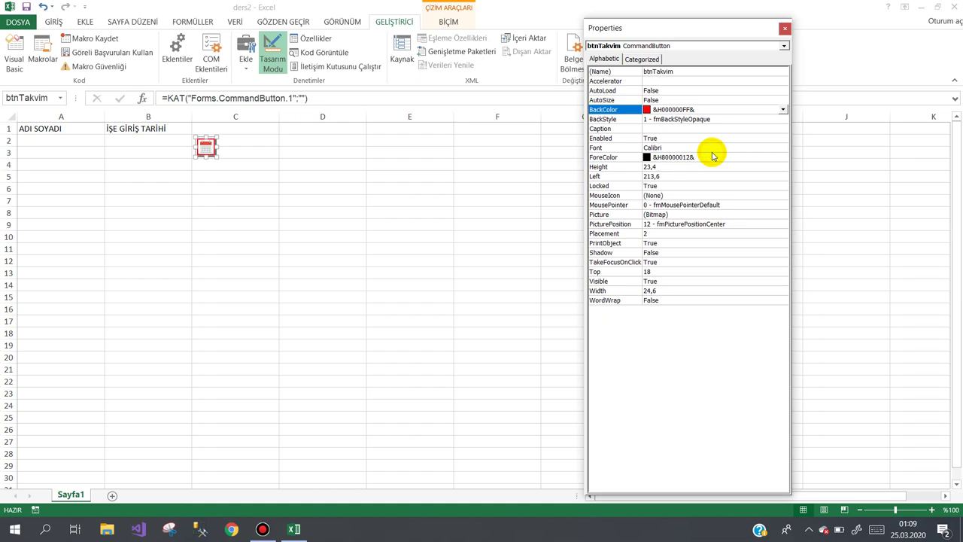
# Nudge the red button into place and open its btnTakvim_Click procedure
pyautogui.click(328, 157)
pyautogui.click(203, 144)
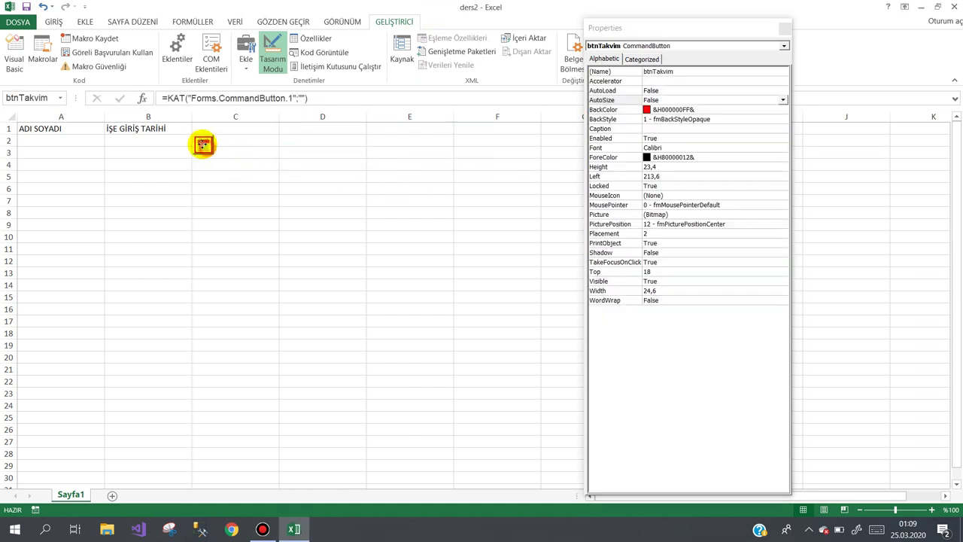
pyautogui.moveTo(201, 142); pyautogui.dragTo(201, 143)
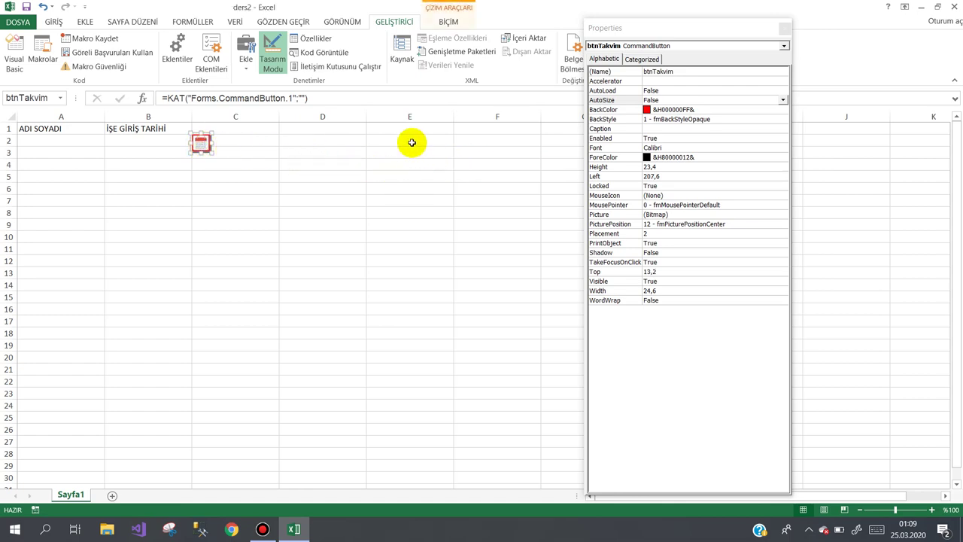
pyautogui.doubleClick(201, 146)
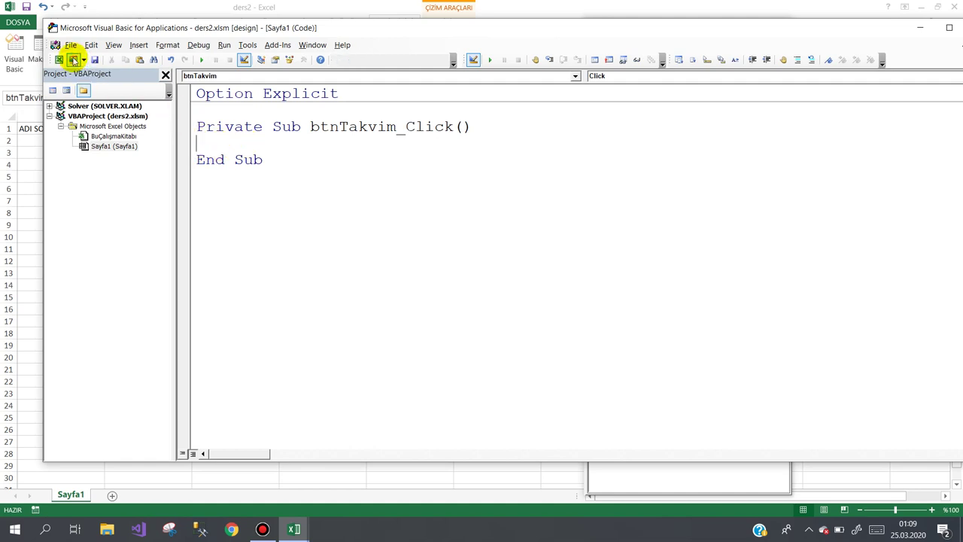
# Insert a new UserForm1 and drag its corner to make it smaller
pyautogui.click(73, 60)
pyautogui.click(370, 219)
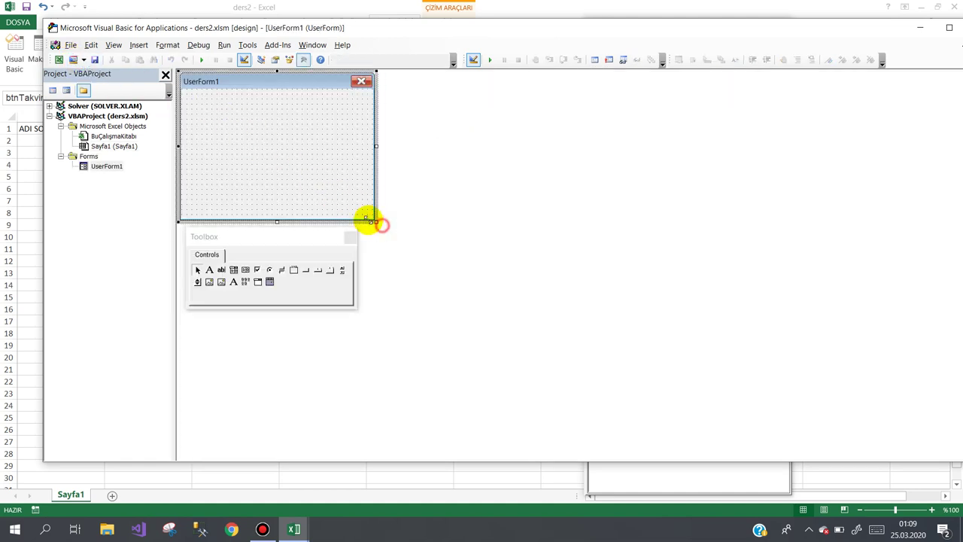
pyautogui.moveTo(370, 220); pyautogui.dragTo(327, 207)
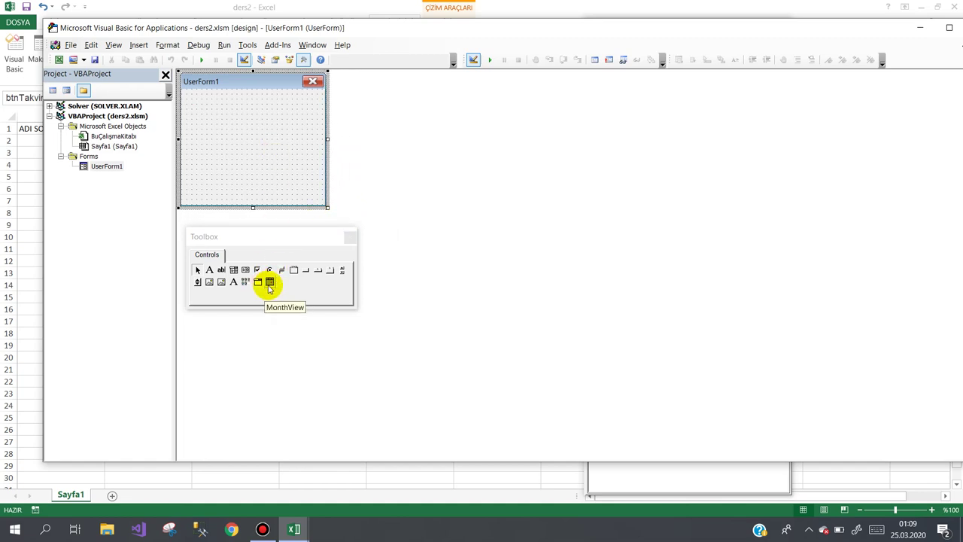
# Delete the MonthView control from the Toolbox and move the Toolbox aside
pyautogui.click(270, 282)
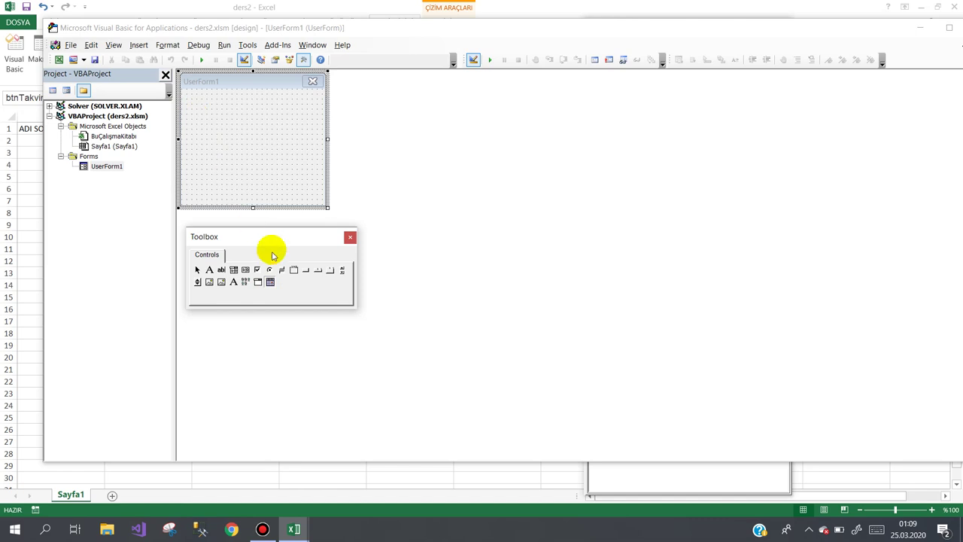
pyautogui.rightClick(272, 283)
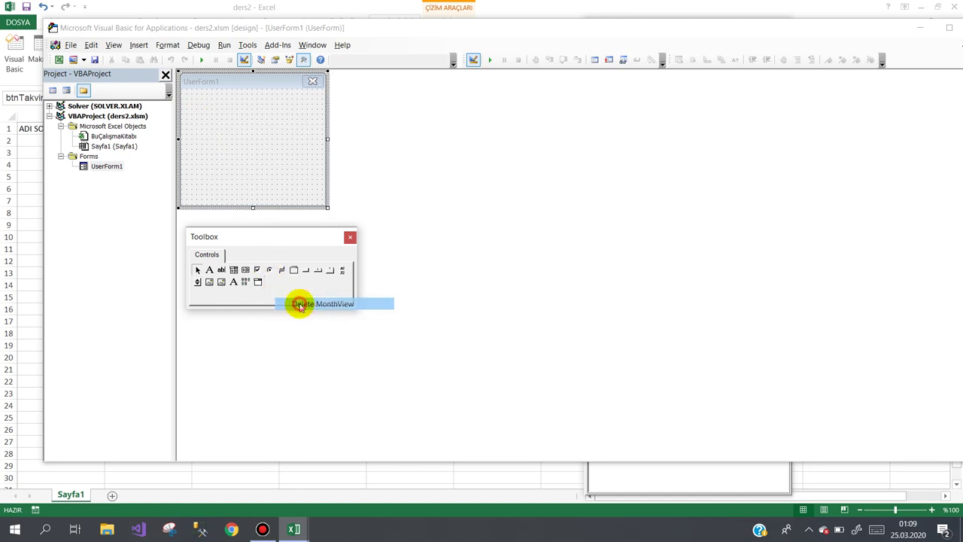
pyautogui.click(301, 304)
pyautogui.moveTo(268, 236); pyautogui.dragTo(457, 128)
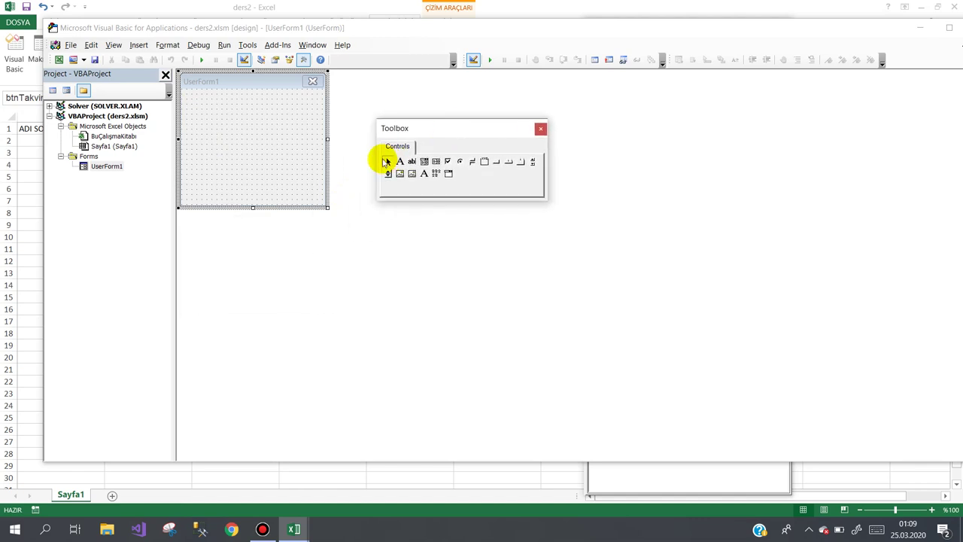
# Tick Microsoft MonthView Control 6.0 (SP6) in Additional Controls to add it to the Toolbox
pyautogui.rightClick(484, 178)
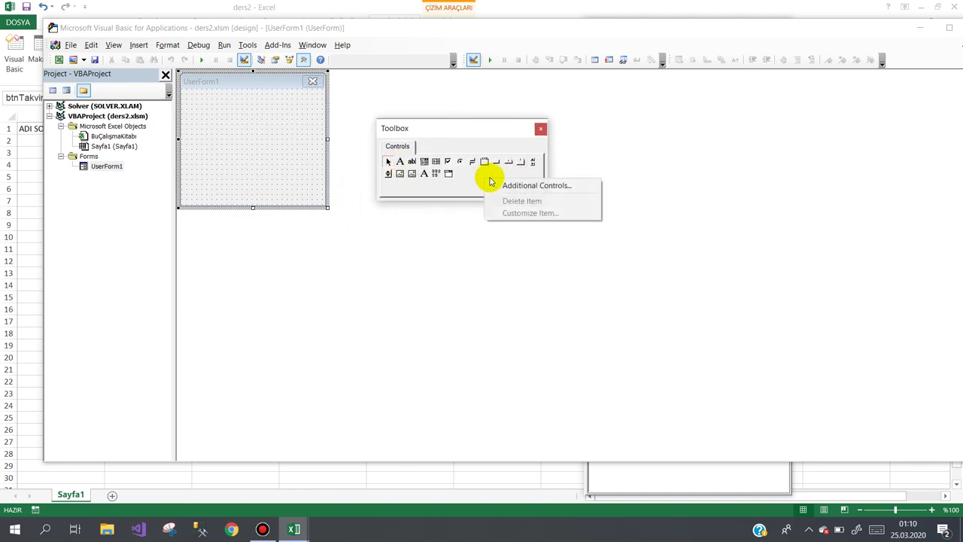
pyautogui.click(508, 188)
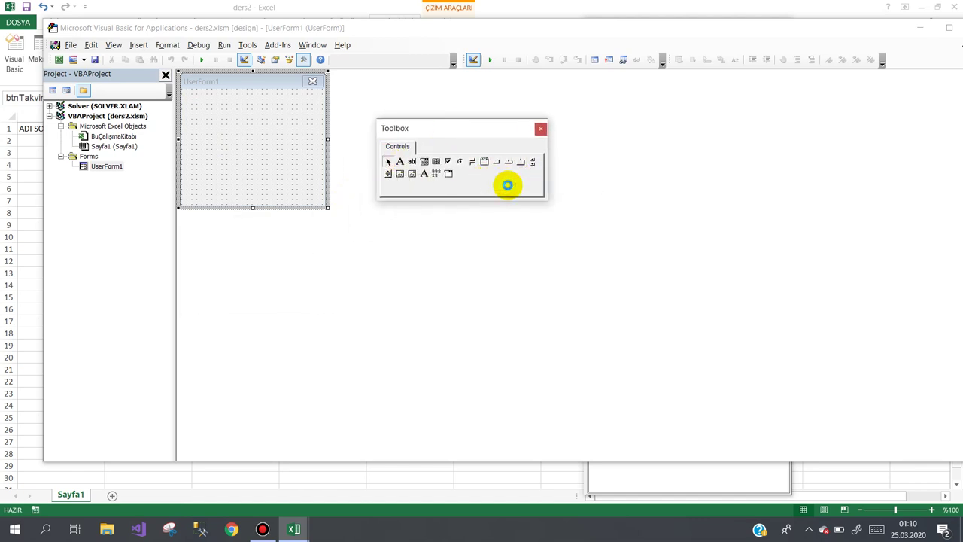
pyautogui.moveTo(542, 188); pyautogui.dragTo(544, 202)
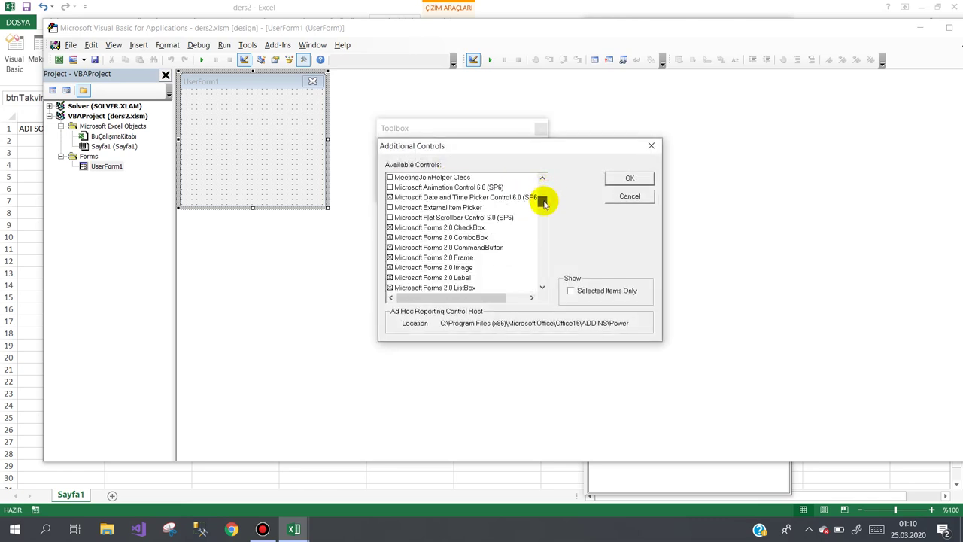
pyautogui.moveTo(543, 202); pyautogui.dragTo(543, 216)
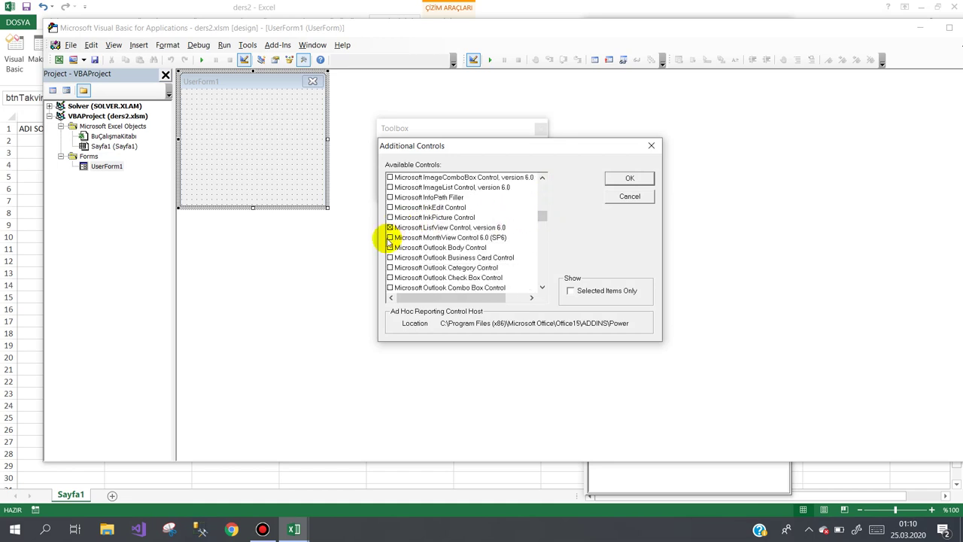
pyautogui.click(390, 238)
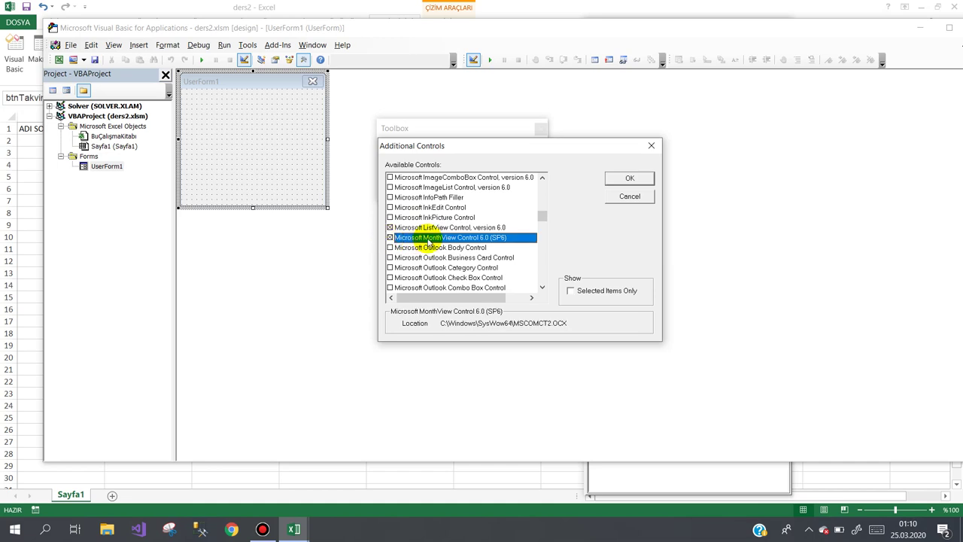
pyautogui.click(618, 181)
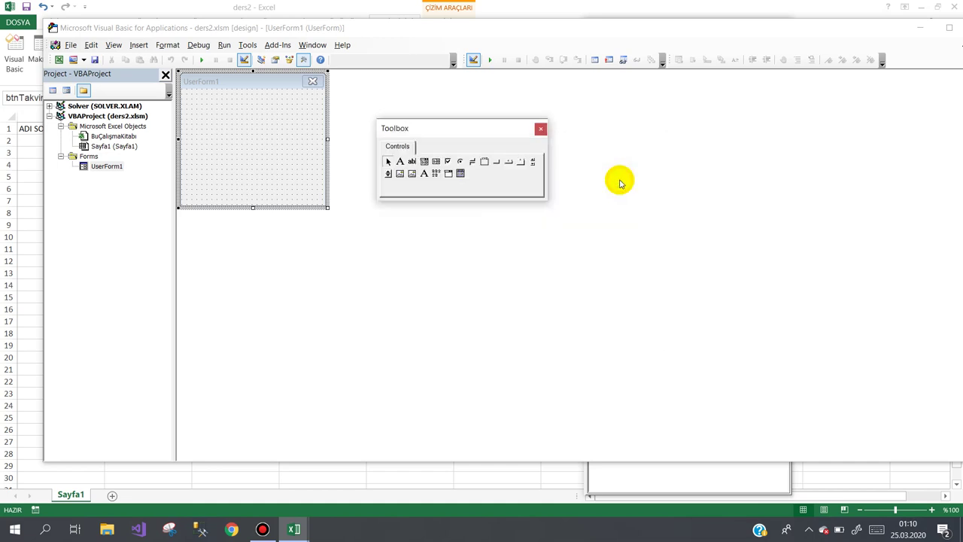
# Add a MonthView calendar (showing Mart 2020) to UserForm1 and resize the form snugly around it
pyautogui.click(461, 175)
pyautogui.click(189, 95)
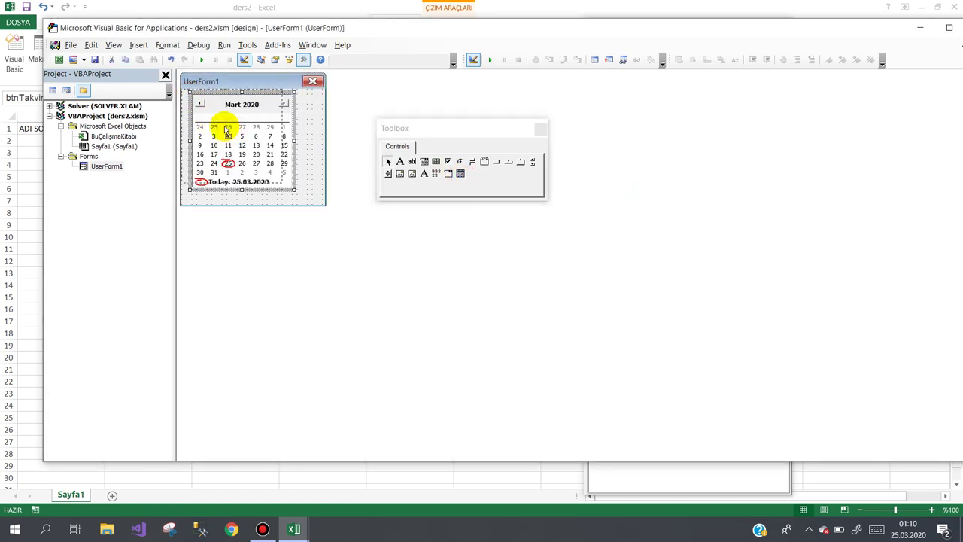
pyautogui.click(294, 155)
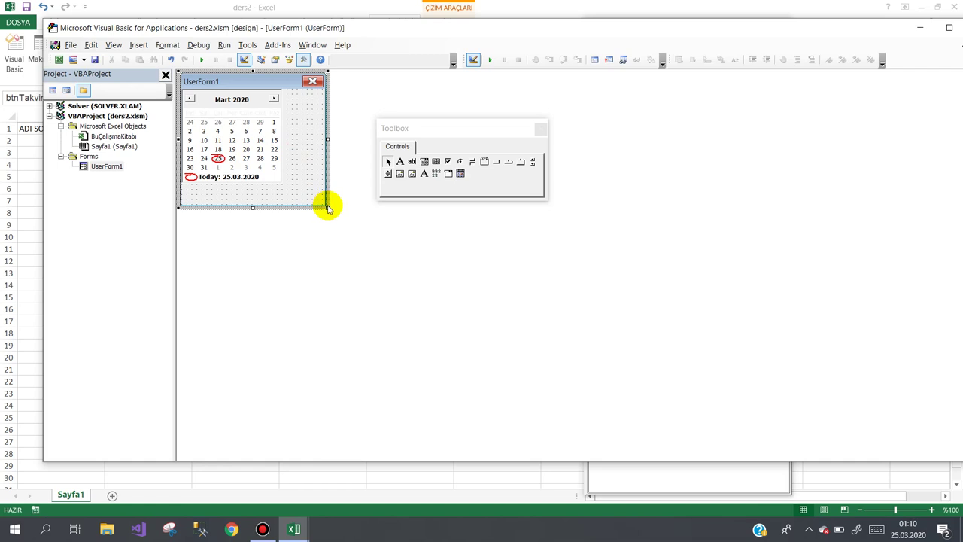
pyautogui.moveTo(327, 207); pyautogui.dragTo(288, 188)
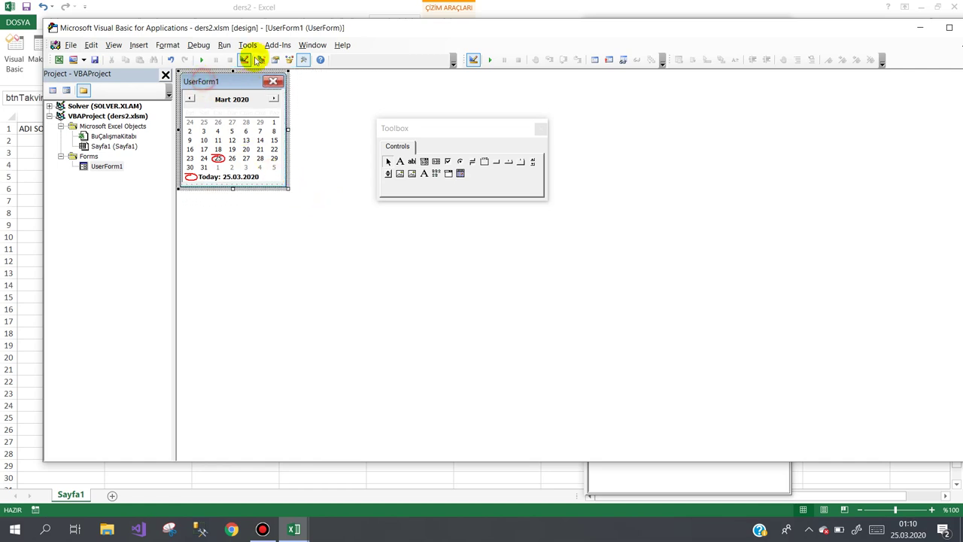
# Rename the user form to frmTakvim in the Properties window
pyautogui.click(276, 60)
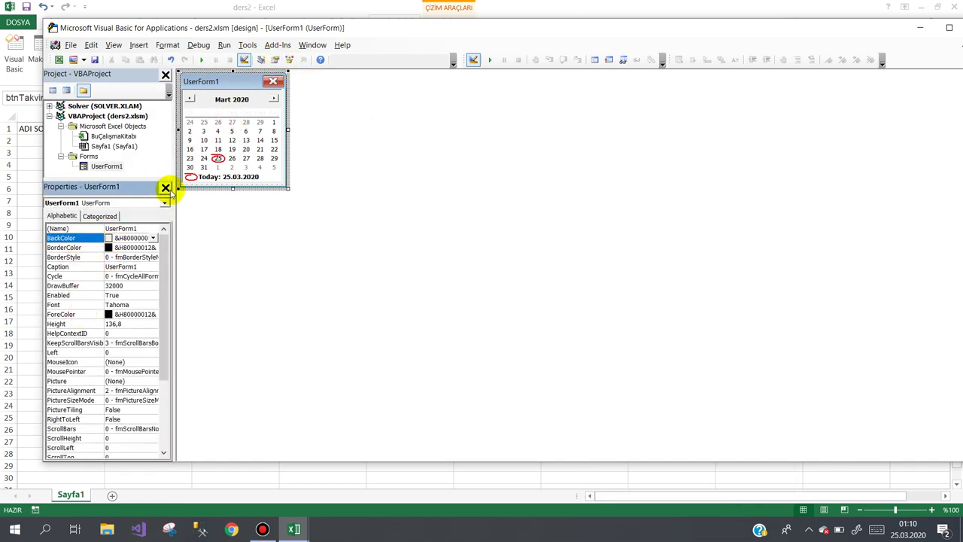
pyautogui.click(166, 187)
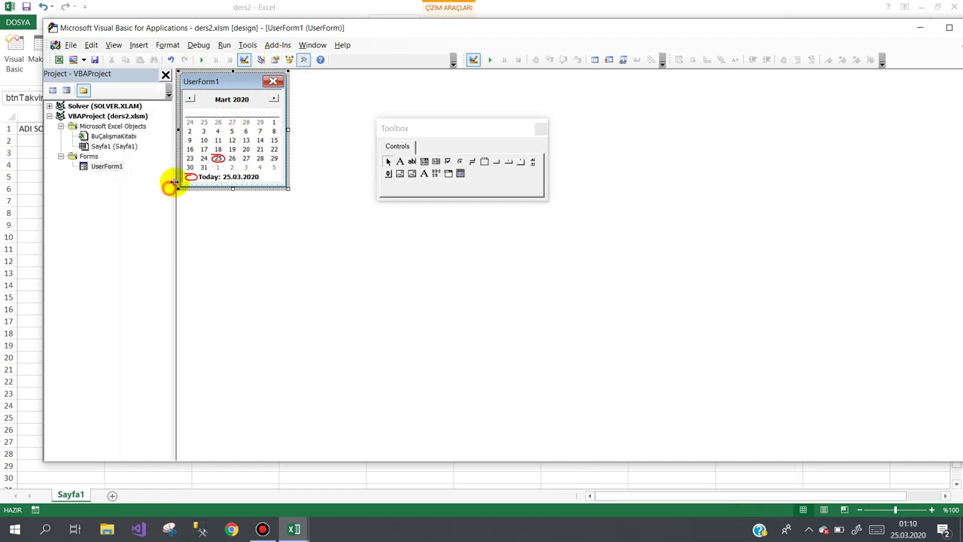
pyautogui.click(276, 60)
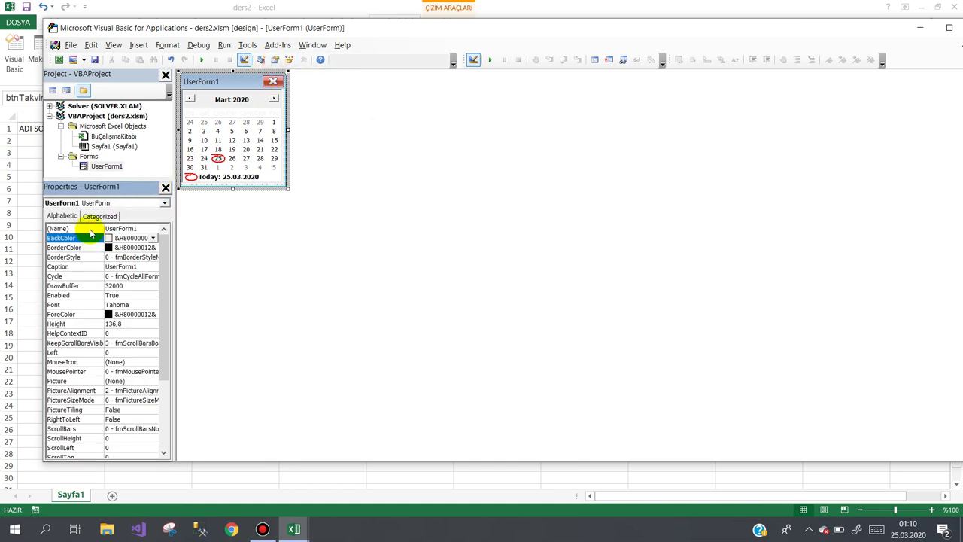
pyautogui.click(89, 229)
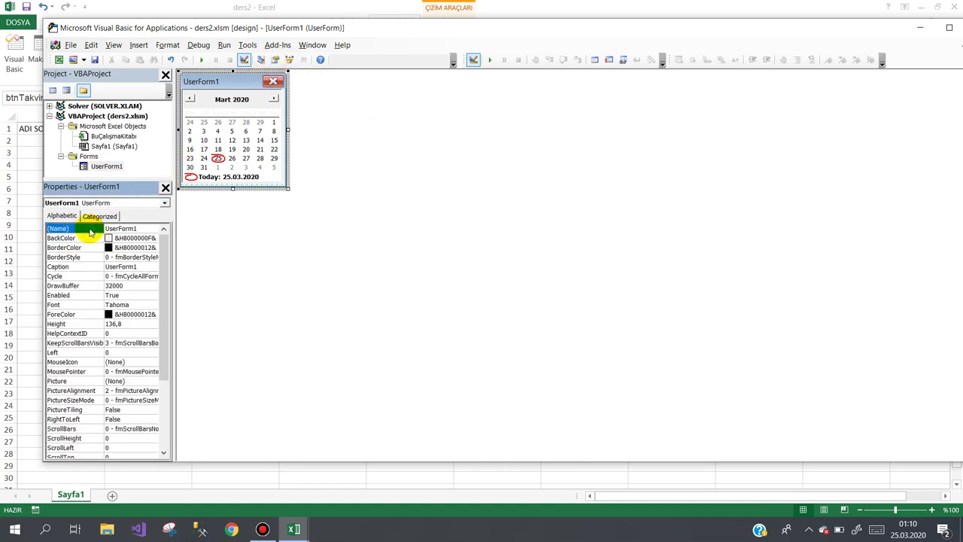
pyautogui.write('frmTakvim')
pyautogui.click(89, 233)
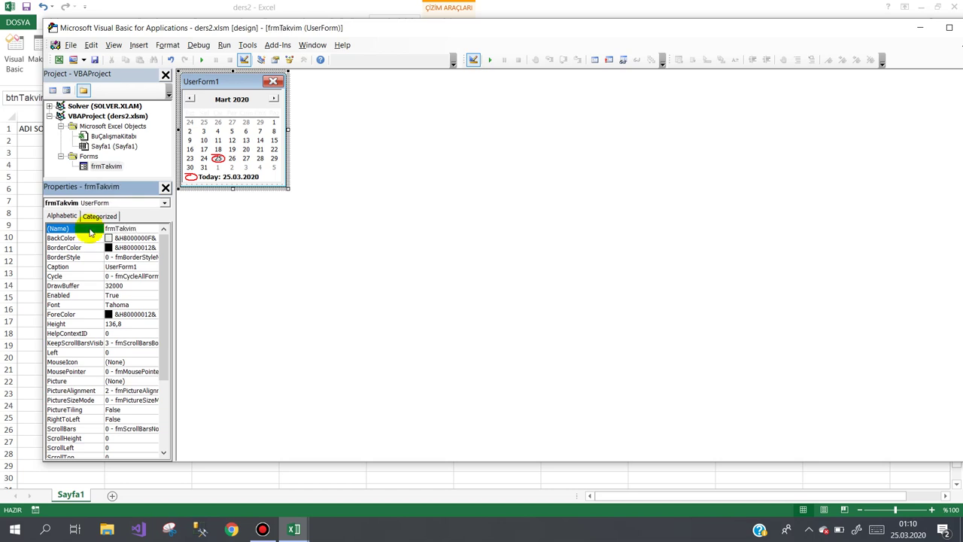
# Rename the MonthView calendar control to takvim
pyautogui.click(213, 134)
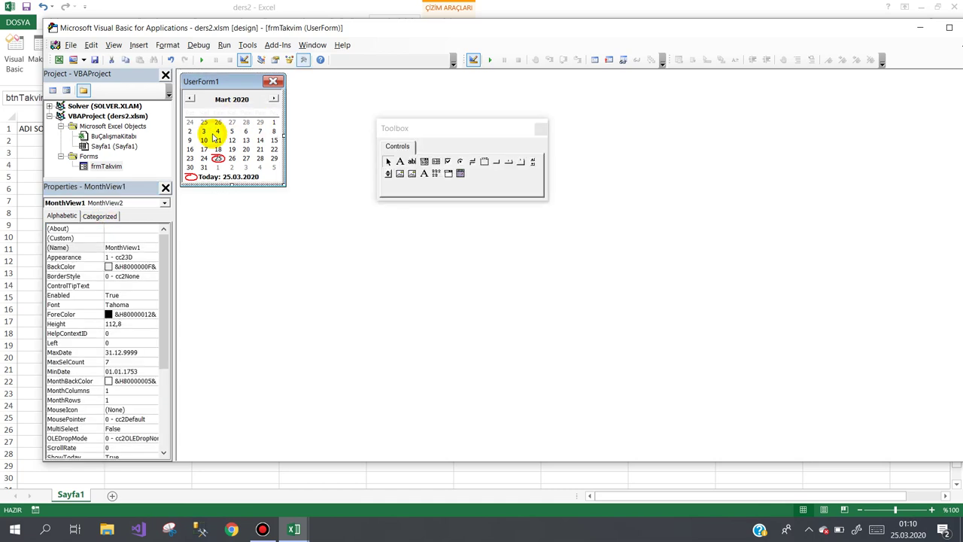
pyautogui.click(95, 253)
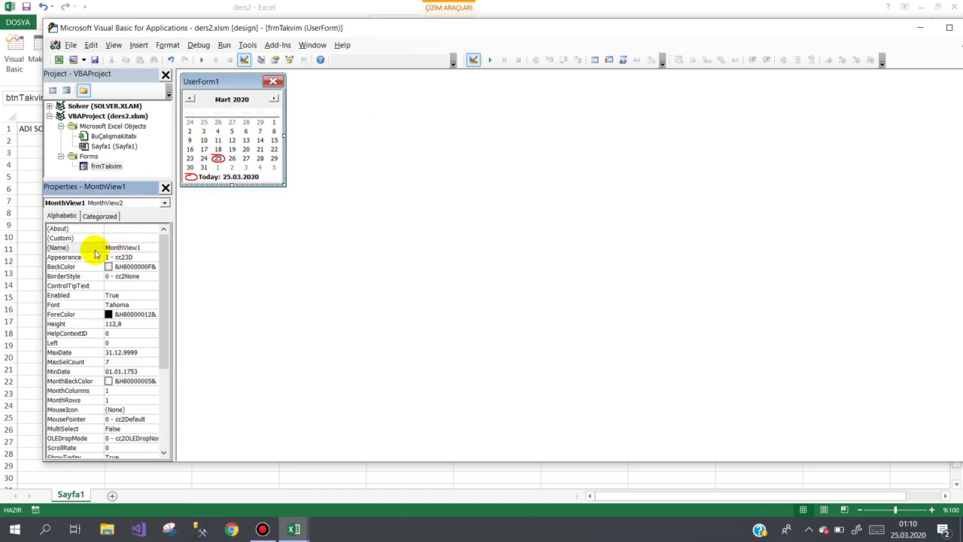
pyautogui.write('takvim')
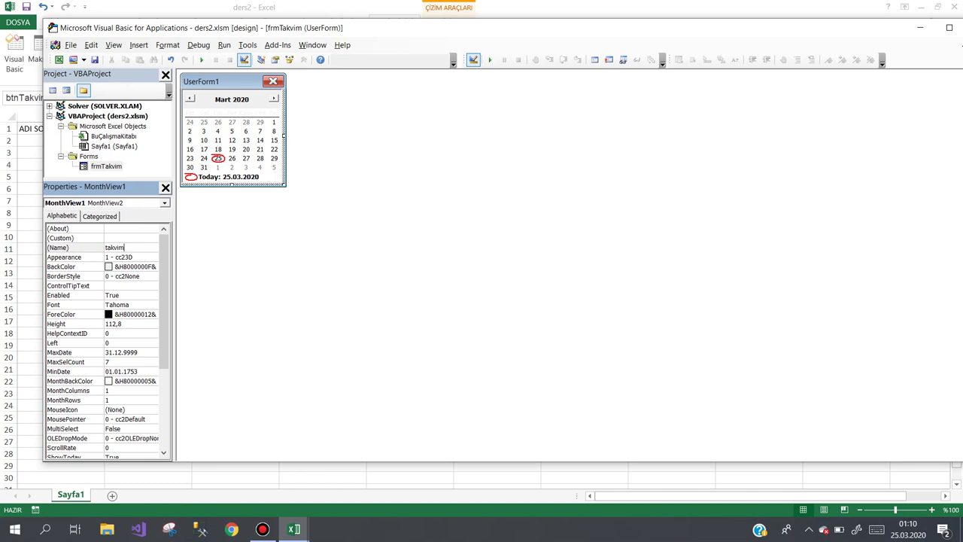
pyautogui.click(94, 251)
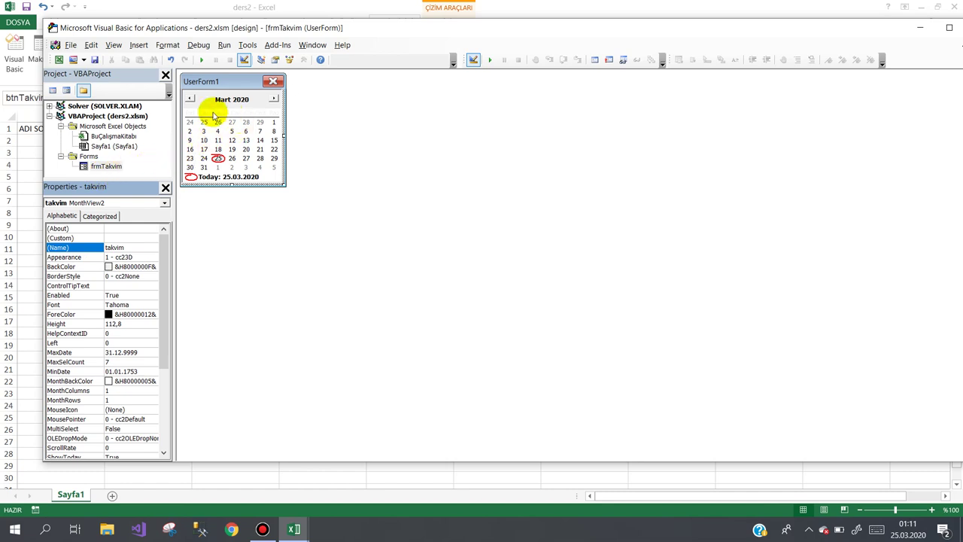
# Write ActiveCell.Value = takvim and Unload Me in the calendar's takvim_DateClick procedure
pyautogui.doubleClick(228, 130)
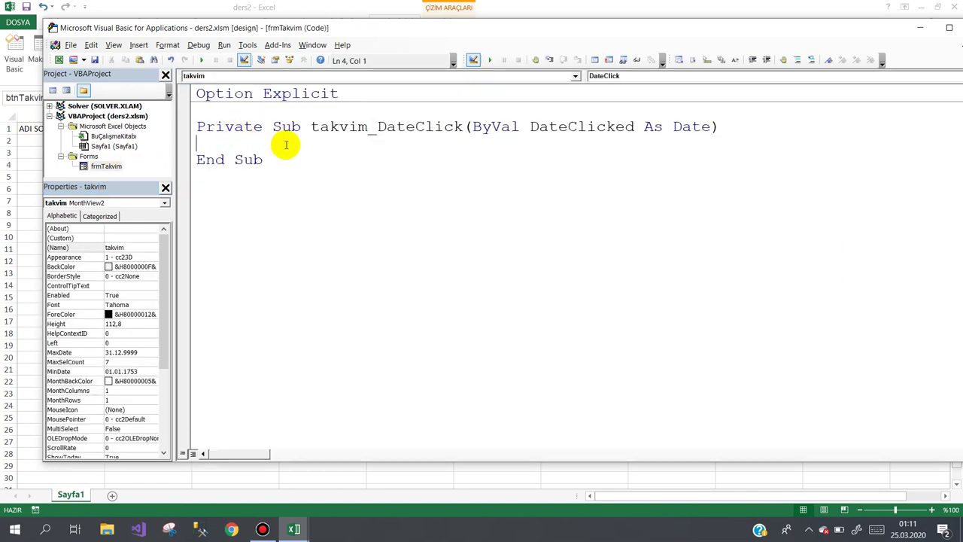
pyautogui.write('ac')
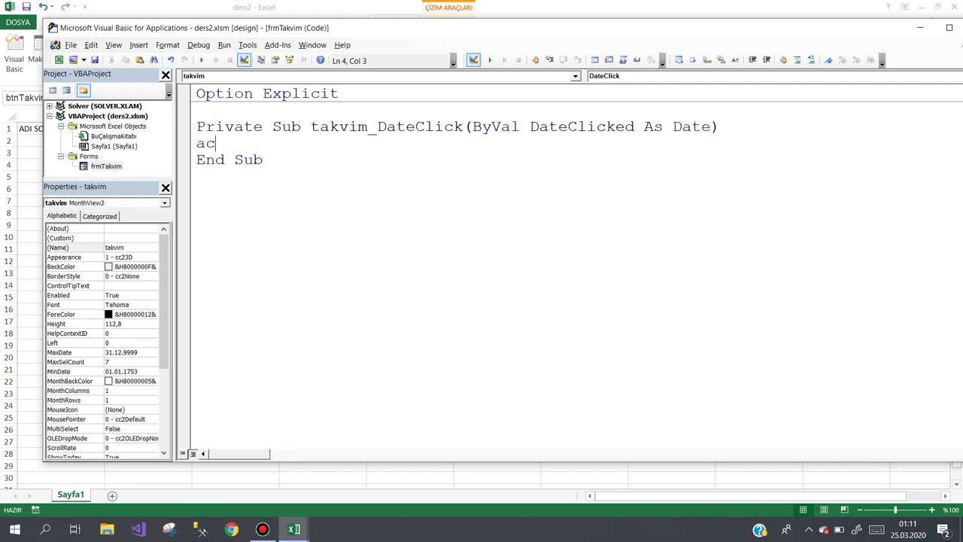
pyautogui.hotkey('ctrl', 'space')
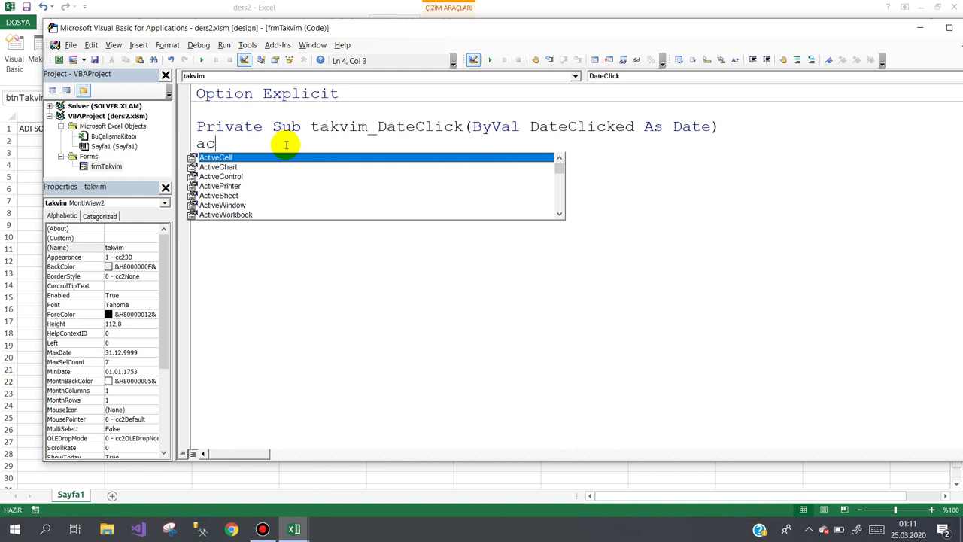
pyautogui.write('.v')
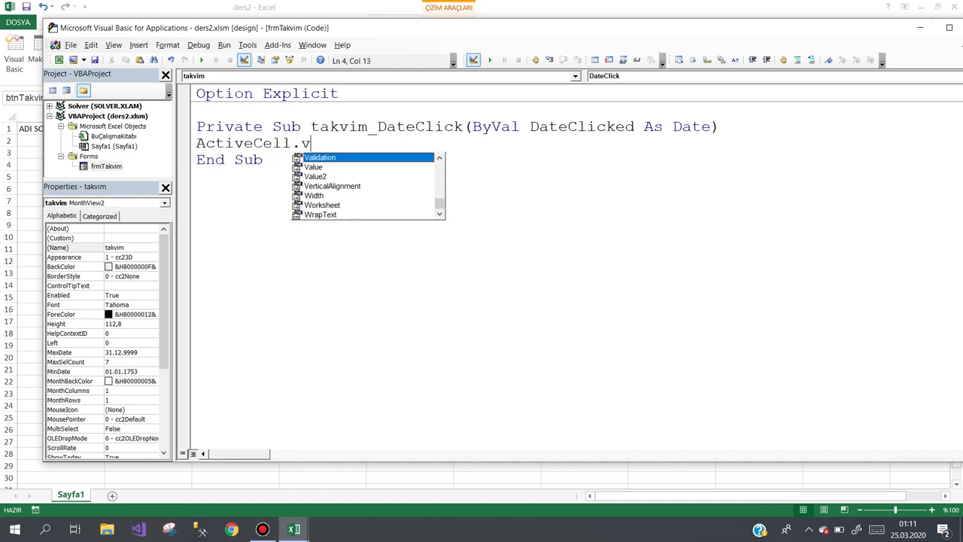
pyautogui.press('Down')
pyautogui.write('=')
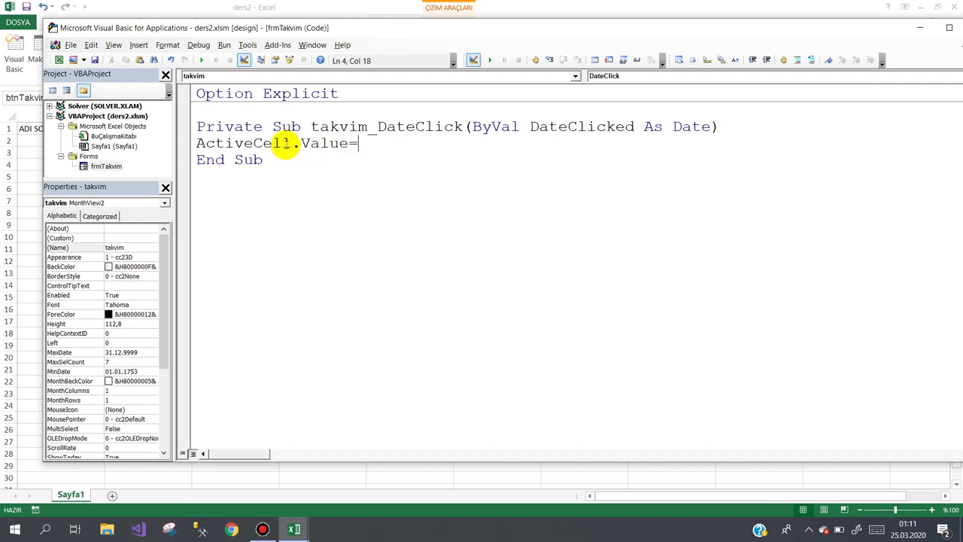
pyautogui.write('tak')
pyautogui.hotkey('ctrl', 'space')
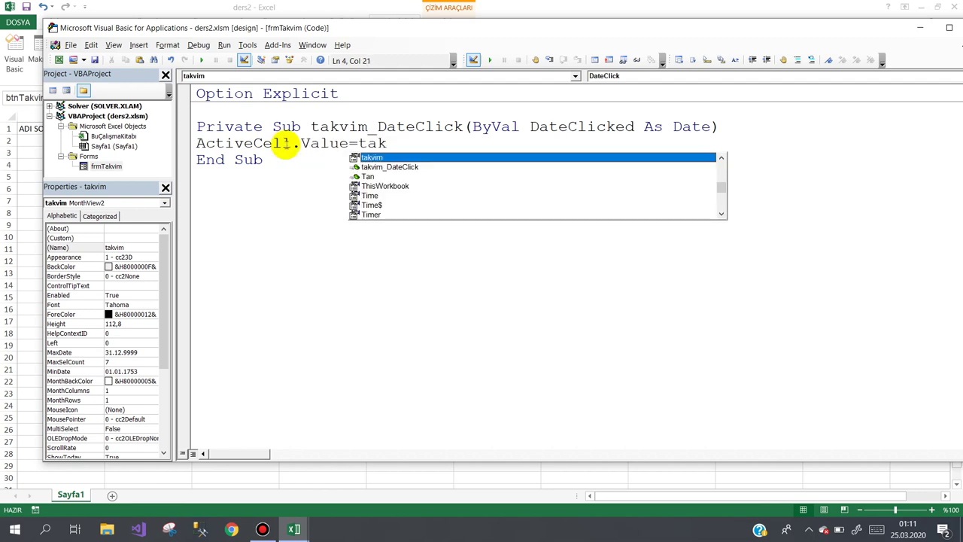
pyautogui.press('Escape')
pyautogui.press('Return')
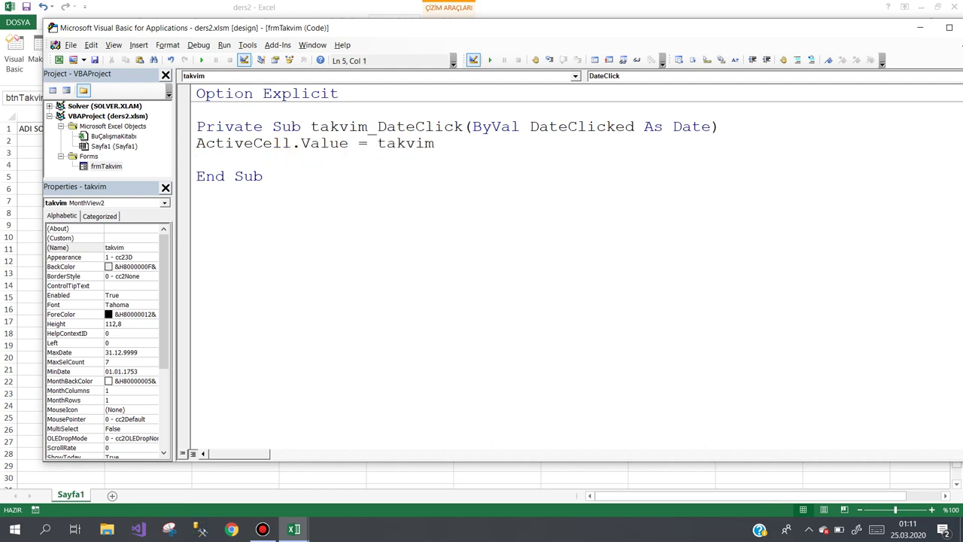
pyautogui.write('unload me')
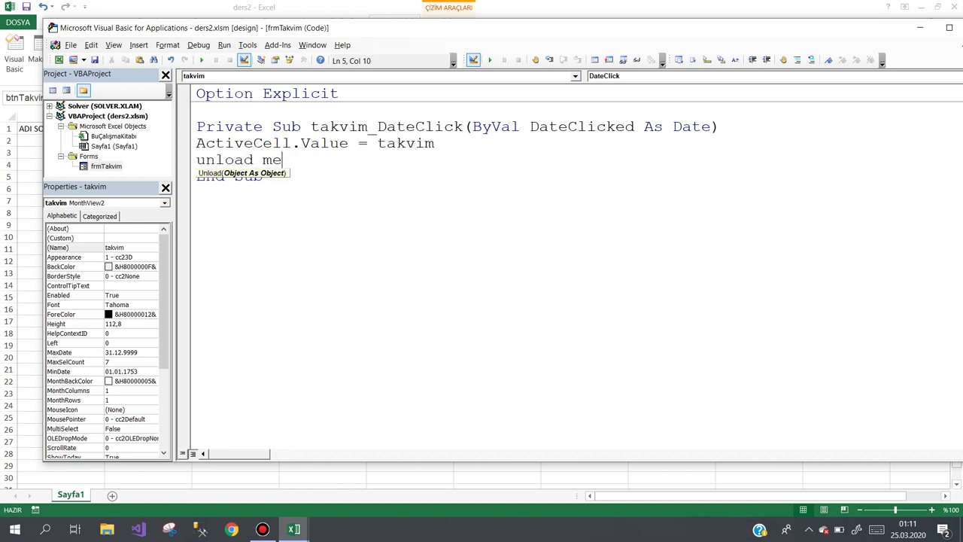
pyautogui.press('Down')
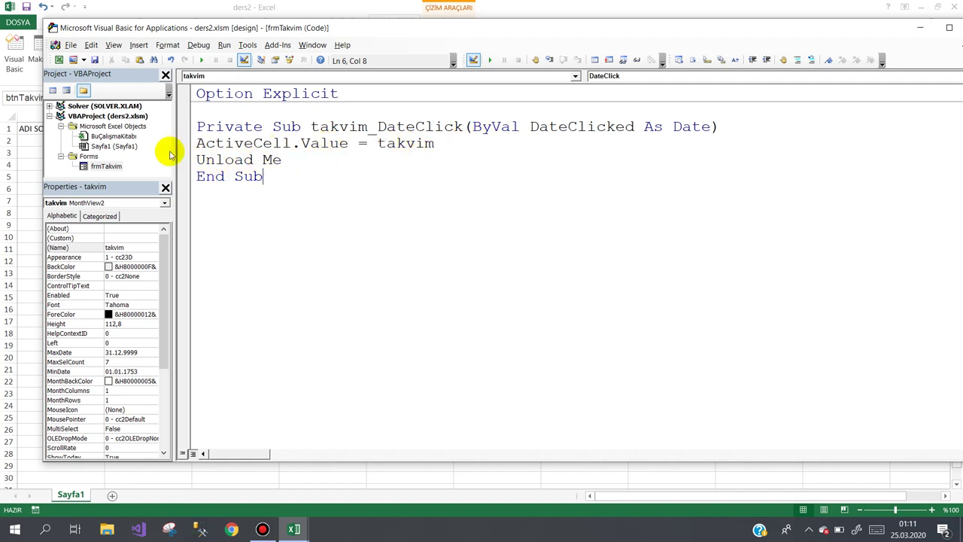
# Create the btnTakvim_Click procedure containing frmTakvim.Show
pyautogui.click(26, 147)
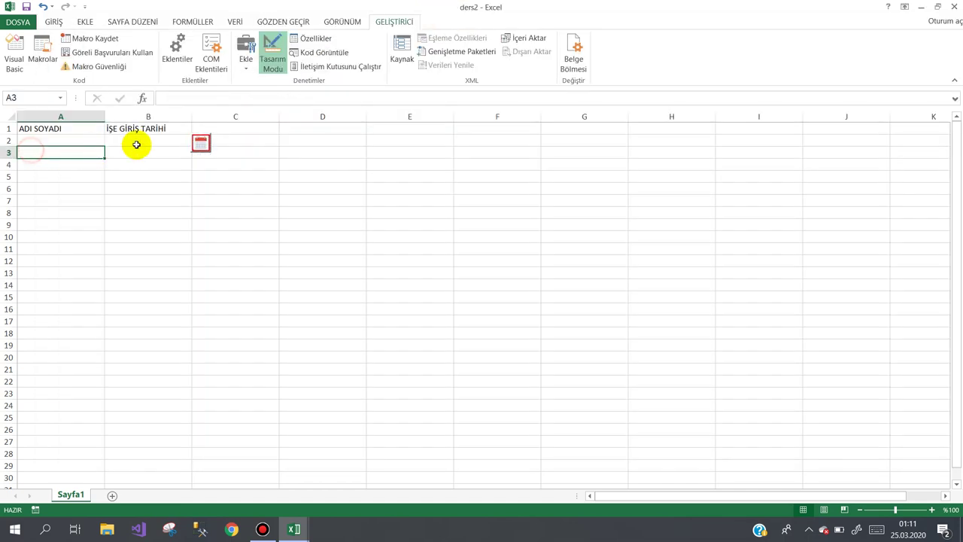
pyautogui.click(198, 143)
pyautogui.doubleClick(198, 144)
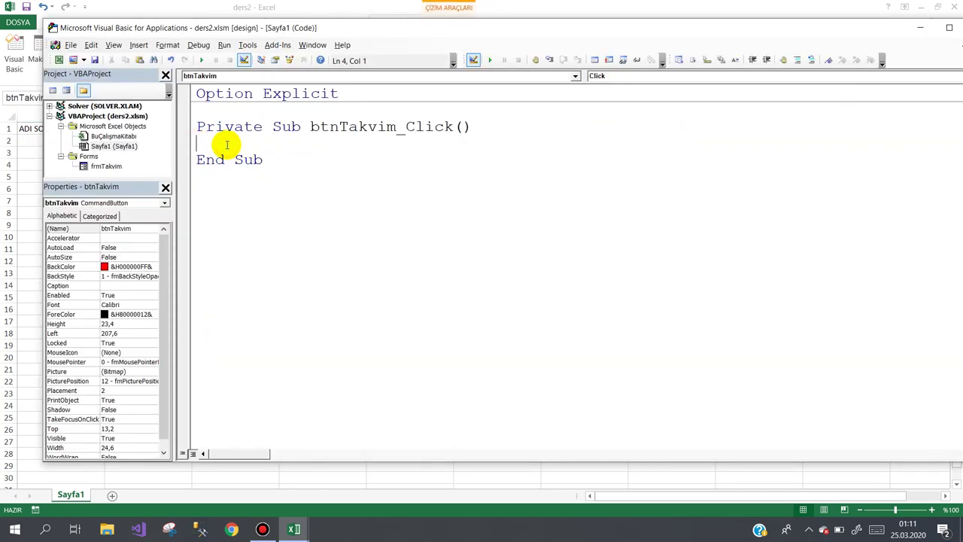
pyautogui.write('frm')
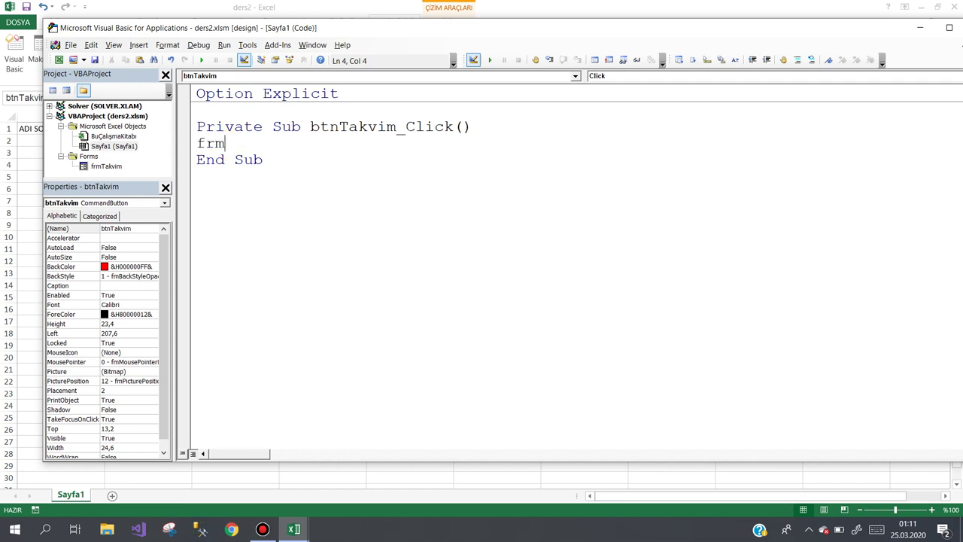
pyautogui.write('Takvim.')
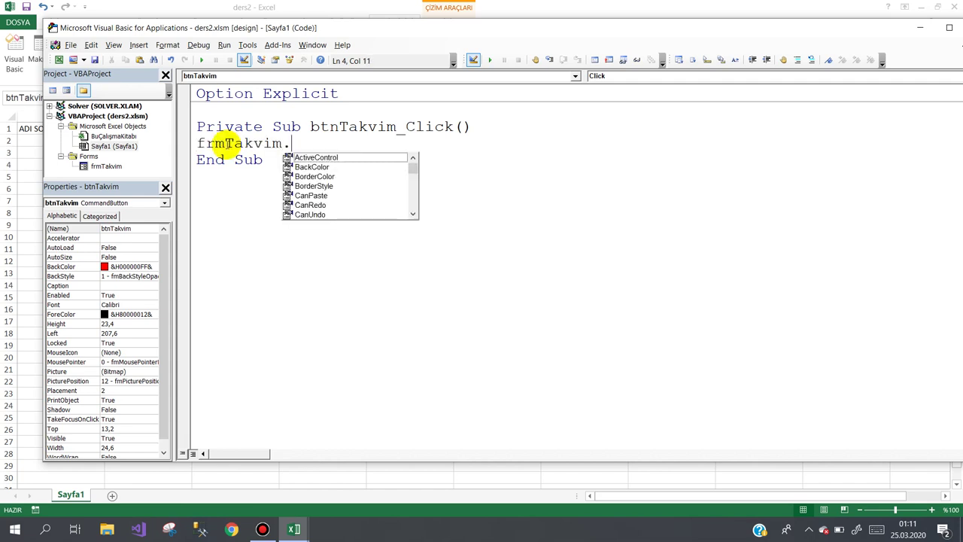
pyautogui.write('sh')
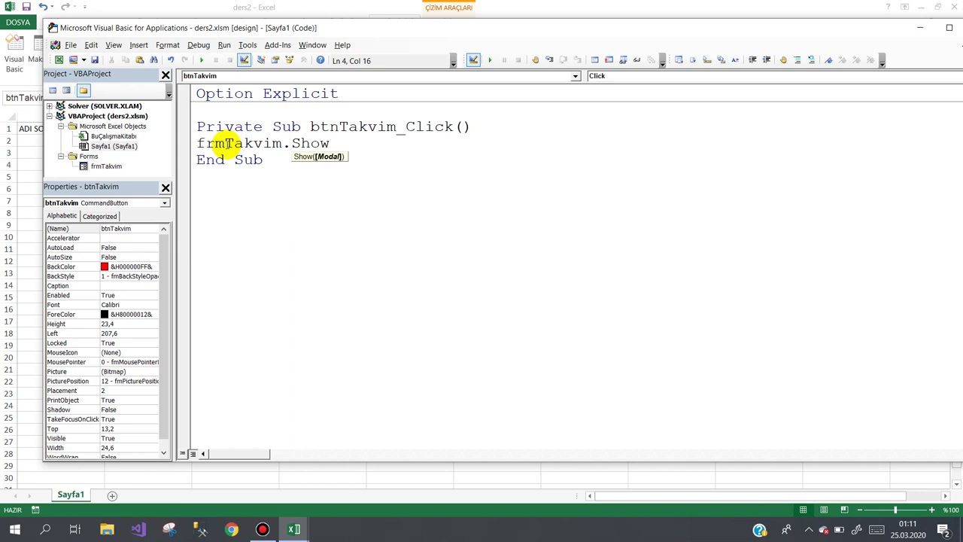
pyautogui.press('Return')
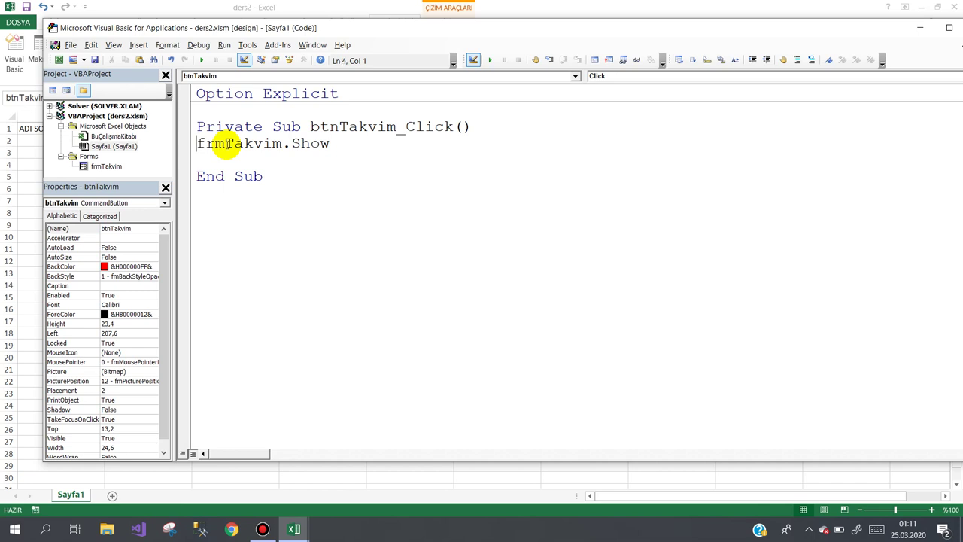
# Add frmTakvim.Left = btnTakvim.Left above the Show line
pyautogui.press('Return')
pyautogui.press('Return')
pyautogui.write('frmt')
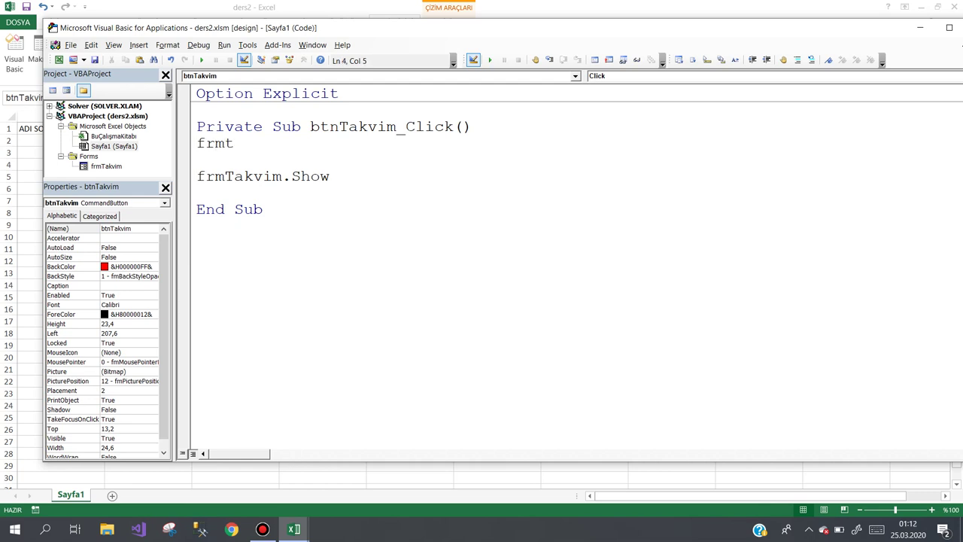
pyautogui.hotkey('ctrl', 'space')
pyautogui.write('.')
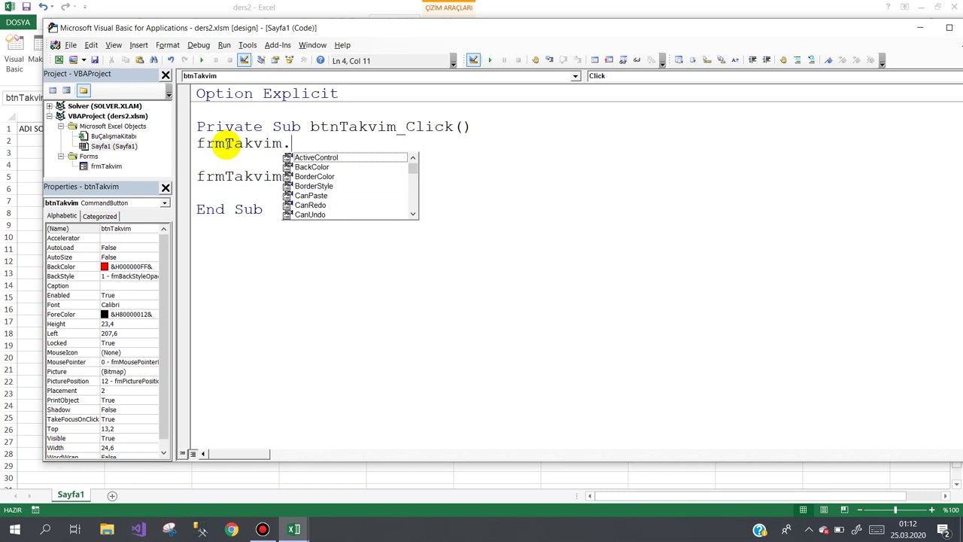
pyautogui.write('l')
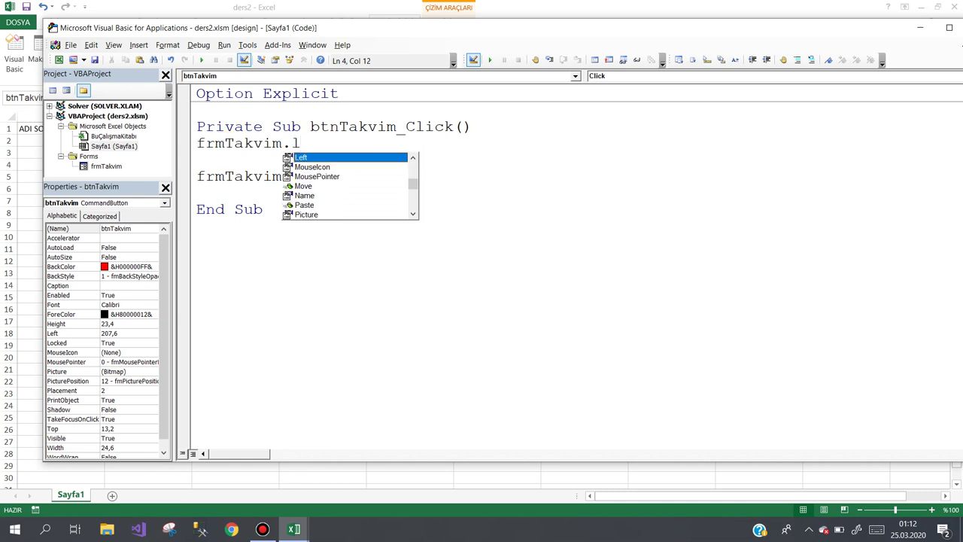
pyautogui.write('=')
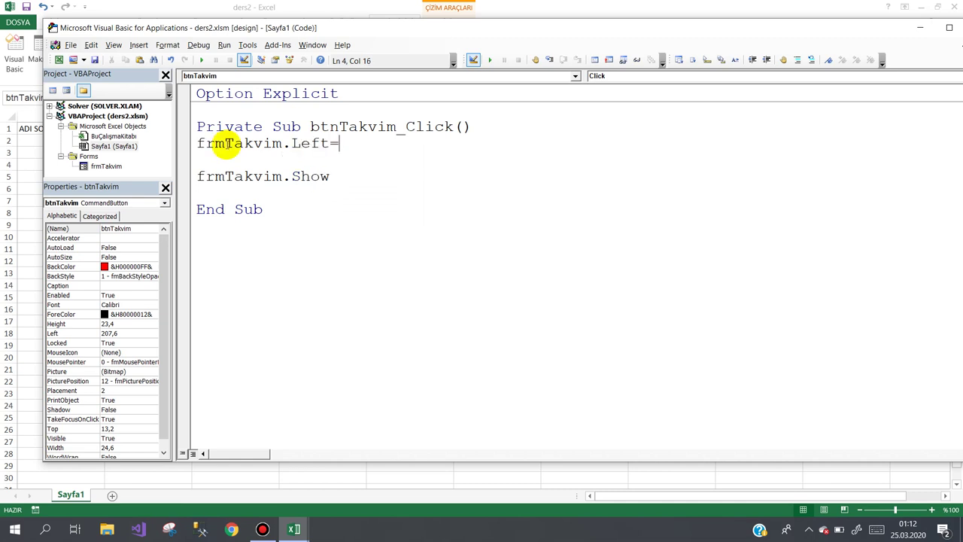
pyautogui.write('btnt')
pyautogui.hotkey('ctrl', 'space')
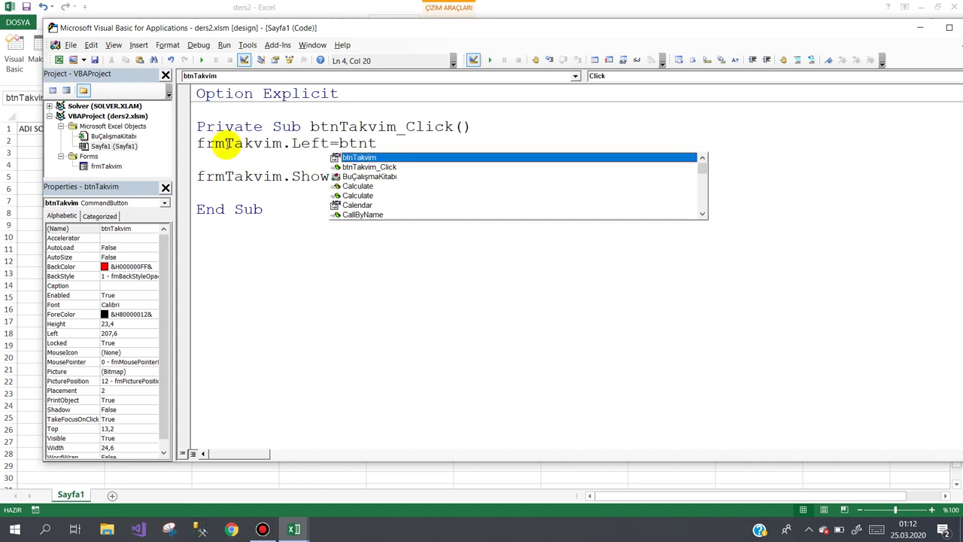
pyautogui.write('.l')
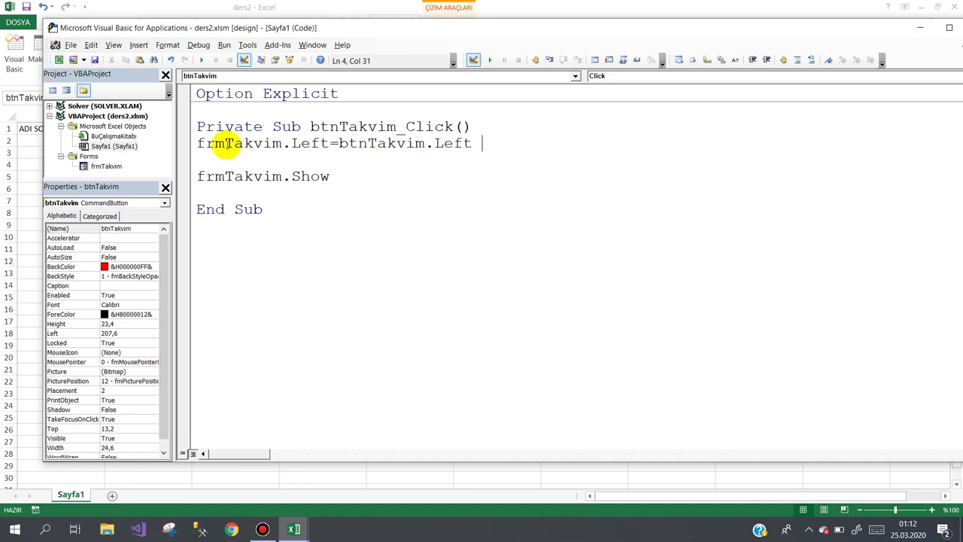
pyautogui.press('Return')
pyautogui.write('frmt')
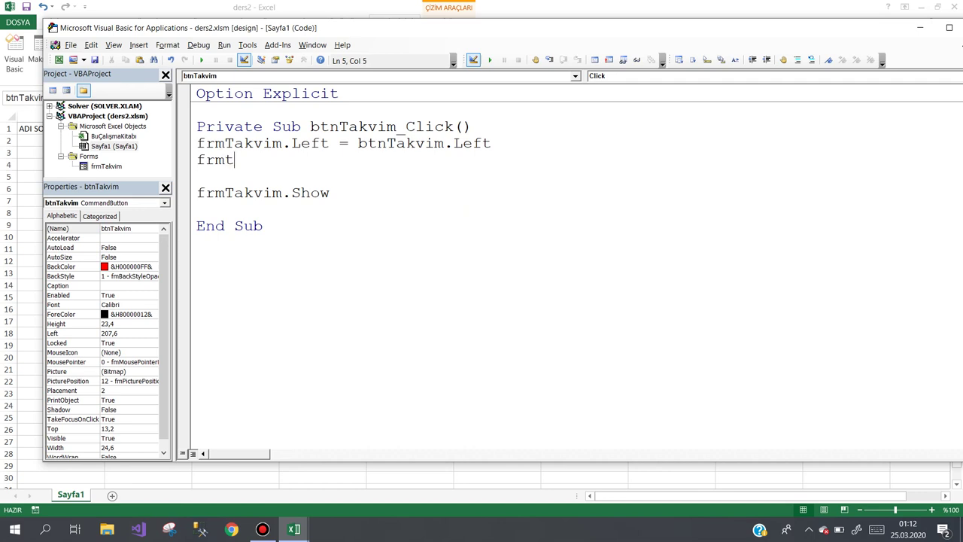
# Add frmTakvim.Top = btnTakvim.Top + frmTakvim.Height below the Left line
pyautogui.hotkey('ctrl', 'space')
pyautogui.write('.top')
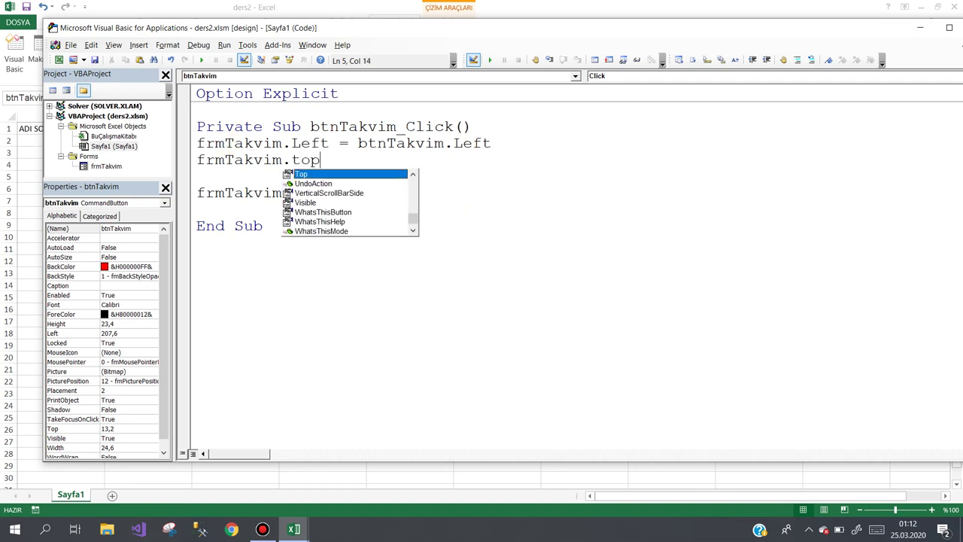
pyautogui.press('Escape')
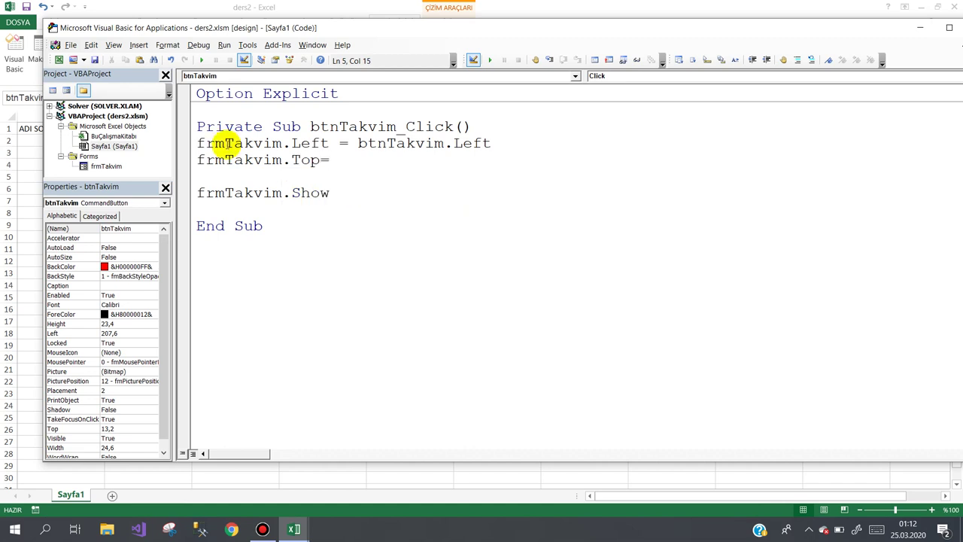
pyautogui.write('btnt')
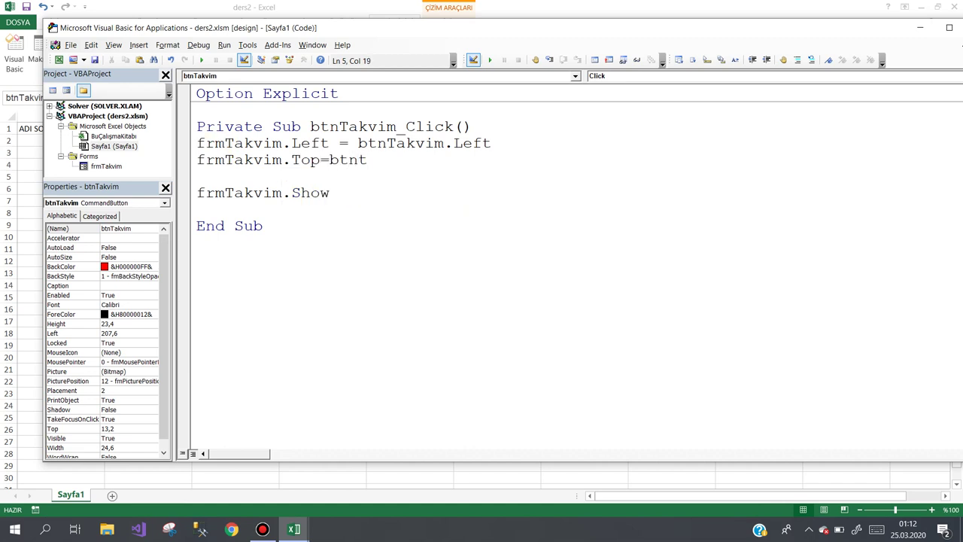
pyautogui.hotkey('ctrl', 'space')
pyautogui.write('.')
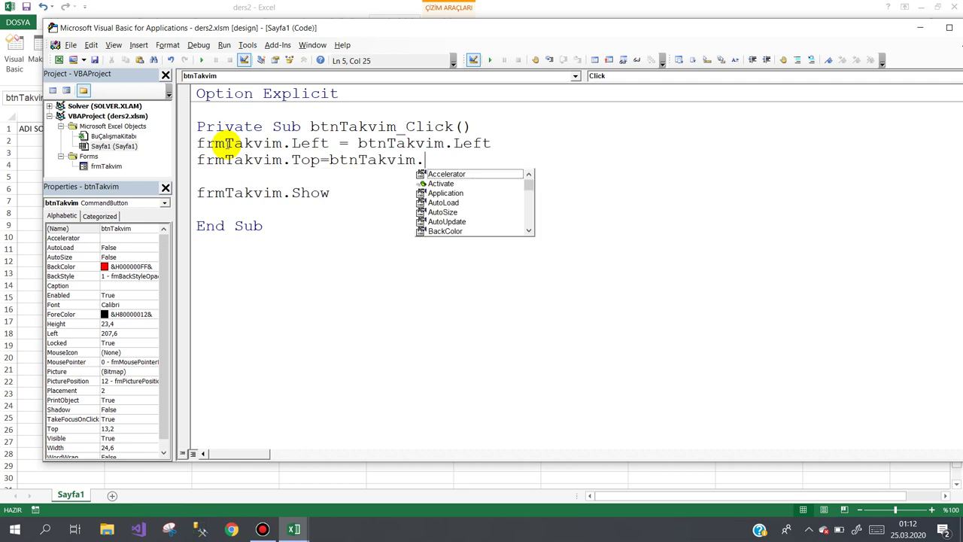
pyautogui.write('top')
pyautogui.press('Escape')
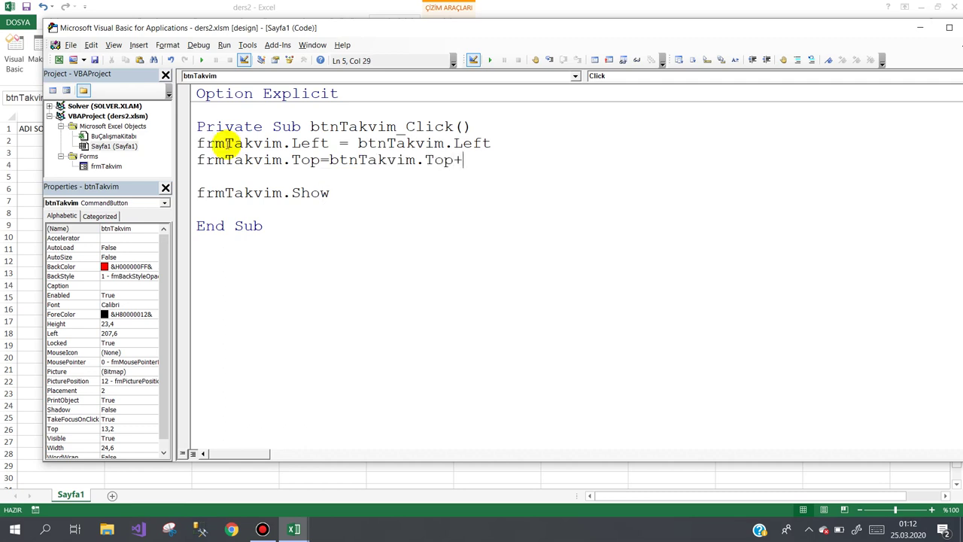
pyautogui.write('frmt')
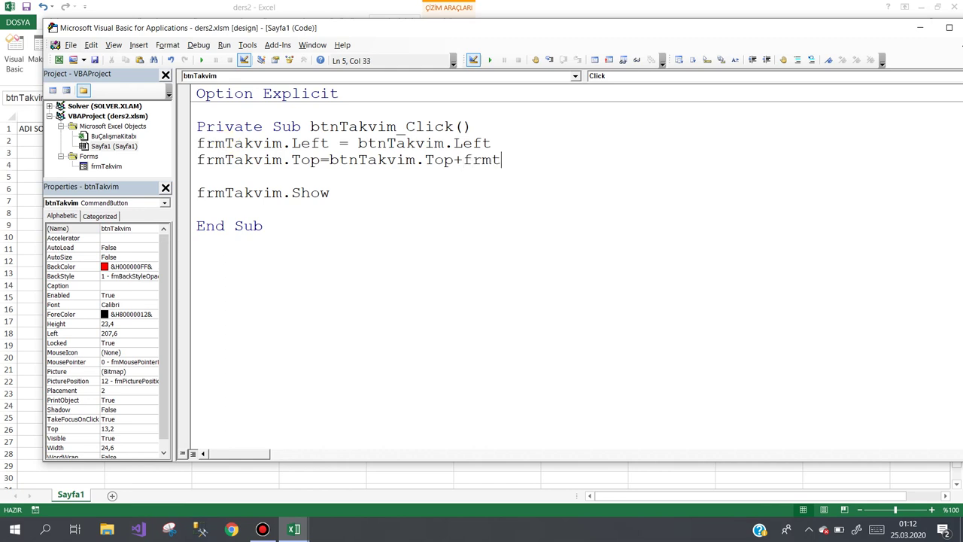
pyautogui.hotkey('ctrl', 'space')
pyautogui.write('.t')
pyautogui.press('BackSpace')
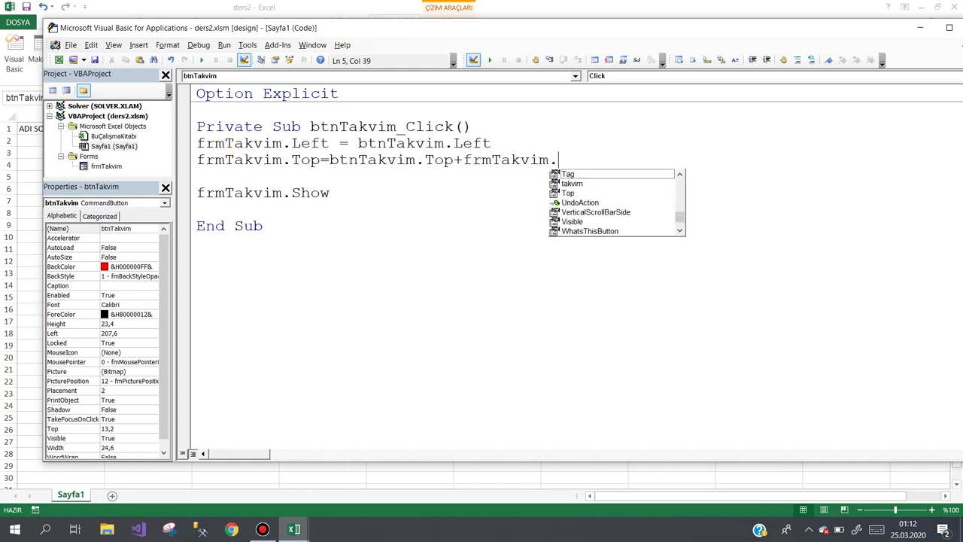
pyautogui.write('Height')
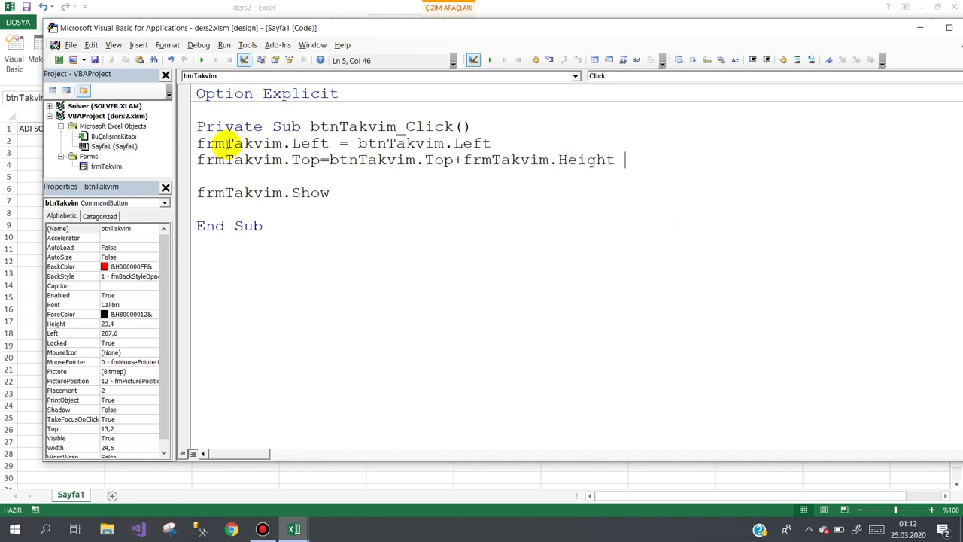
pyautogui.press('Return')
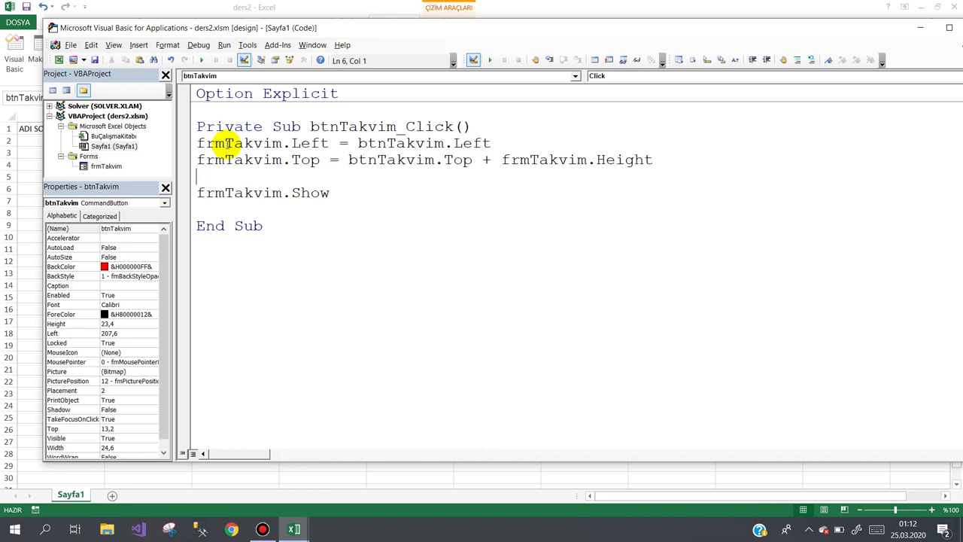
# Turn off Design Mode, test the calendar button, close the form, and return to the VBA editor
pyautogui.click(207, 7)
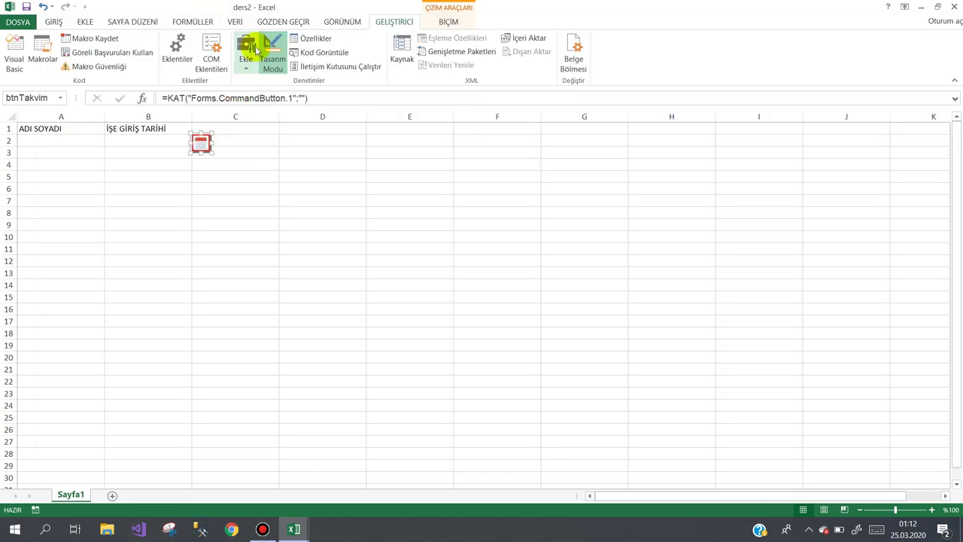
pyautogui.click(259, 49)
pyautogui.click(201, 143)
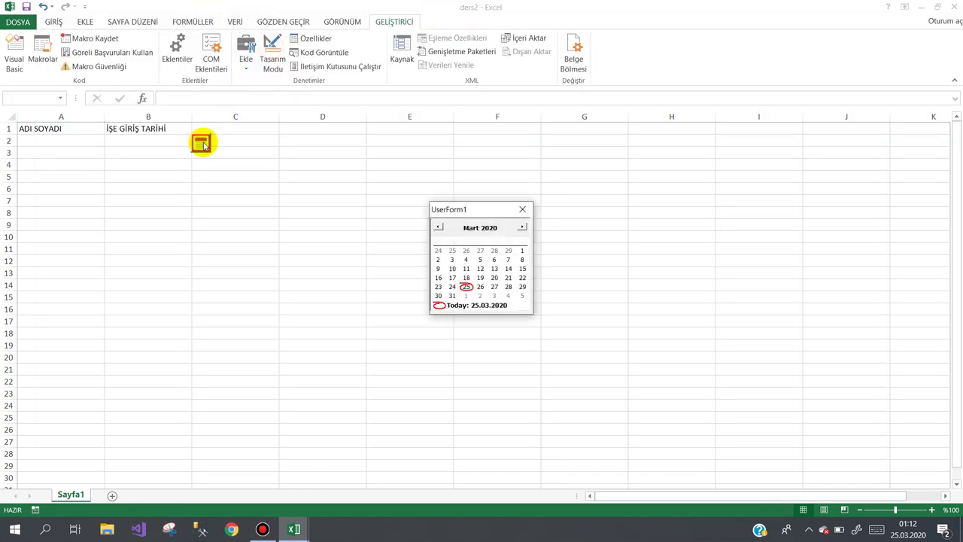
pyautogui.click(519, 214)
pyautogui.moveTo(297, 528)
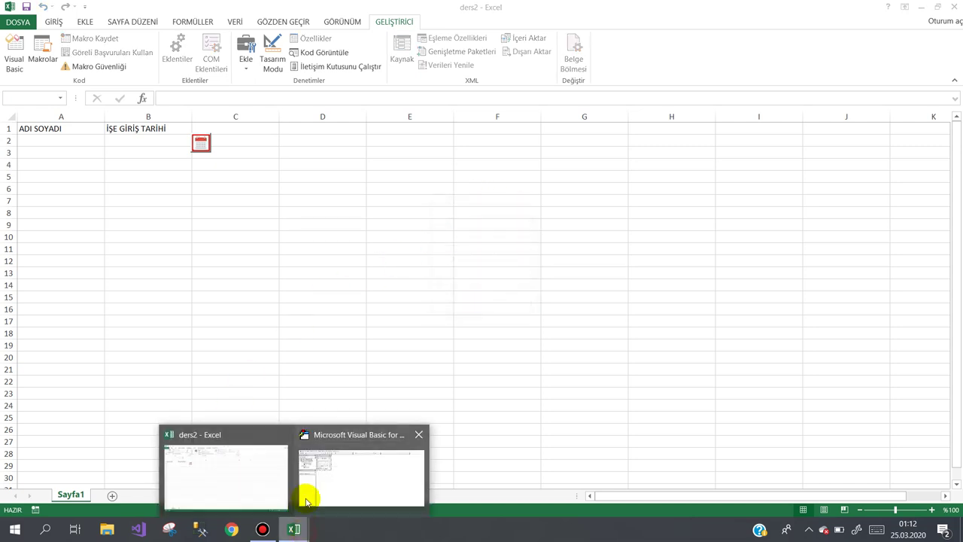
pyautogui.click(307, 502)
# Set frmTakvim's StartUpPosition to 0 - Manual
pyautogui.click(106, 165)
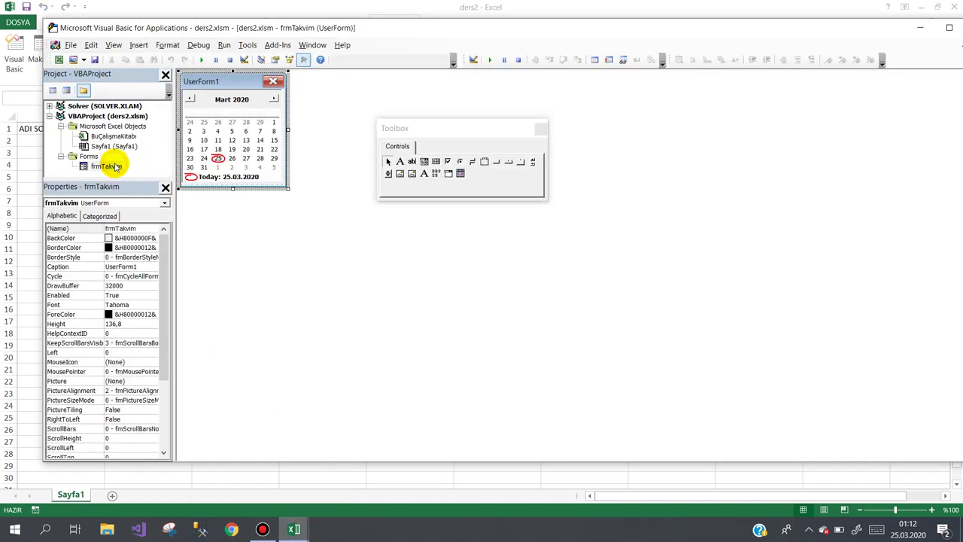
pyautogui.moveTo(163, 276); pyautogui.dragTo(161, 372)
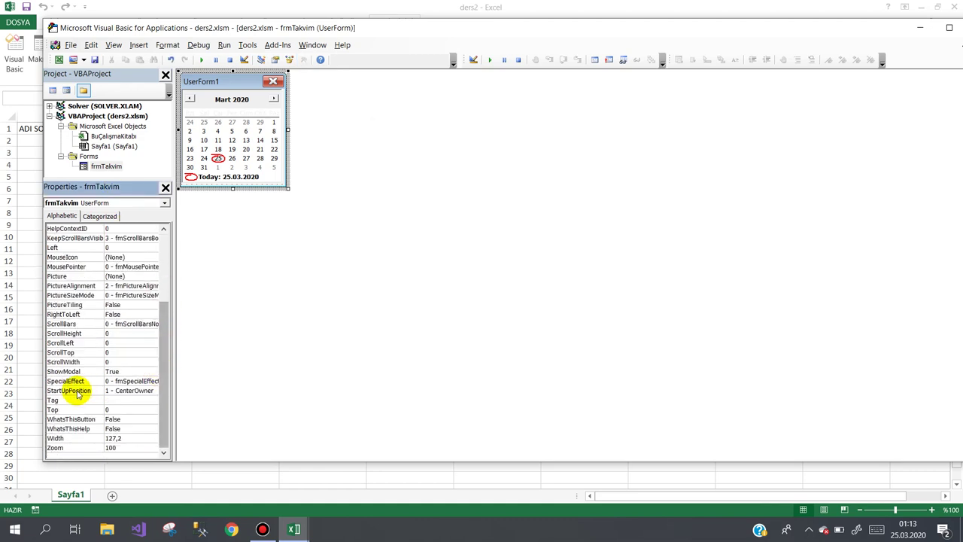
pyautogui.click(77, 392)
pyautogui.click(152, 391)
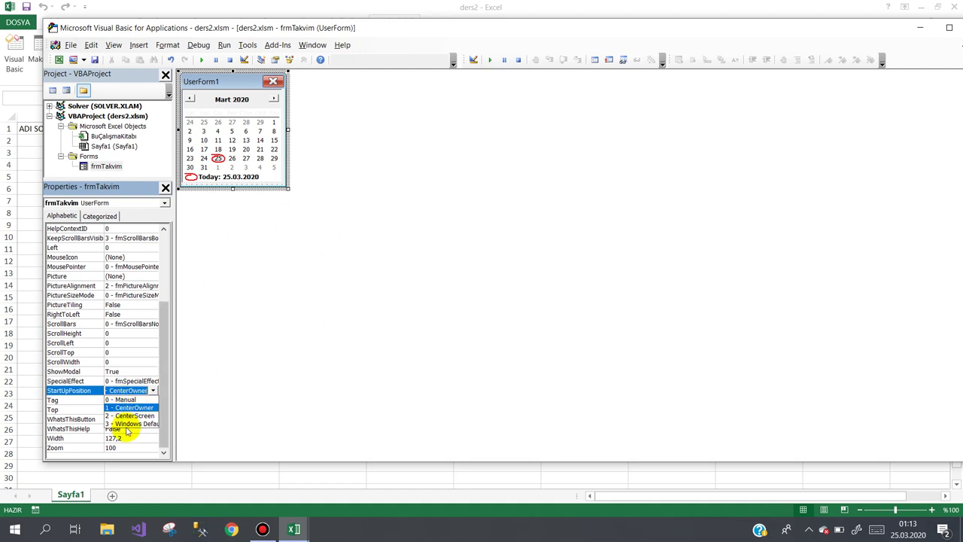
pyautogui.click(117, 400)
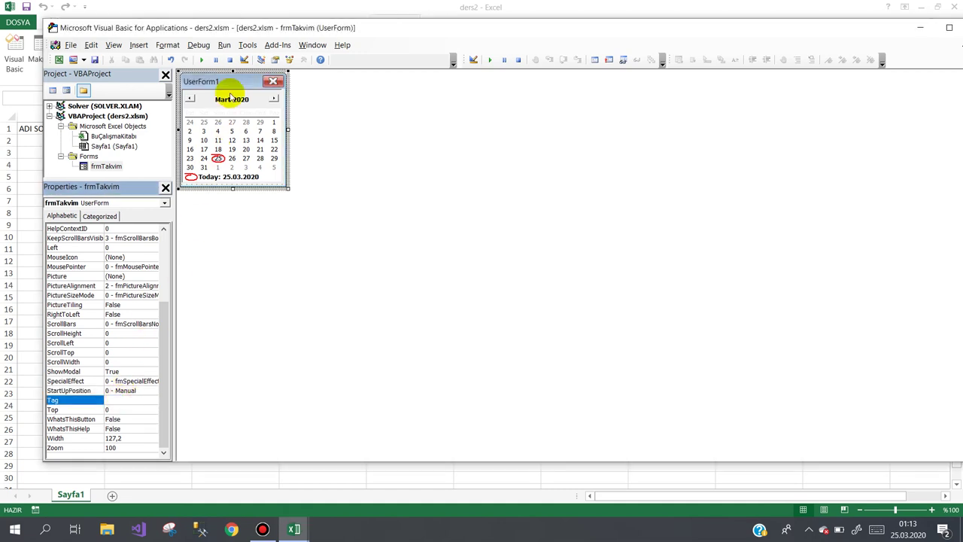
# Set frmTakvim's Caption to 'Tarih Seçiniz!!!'
pyautogui.click(226, 81)
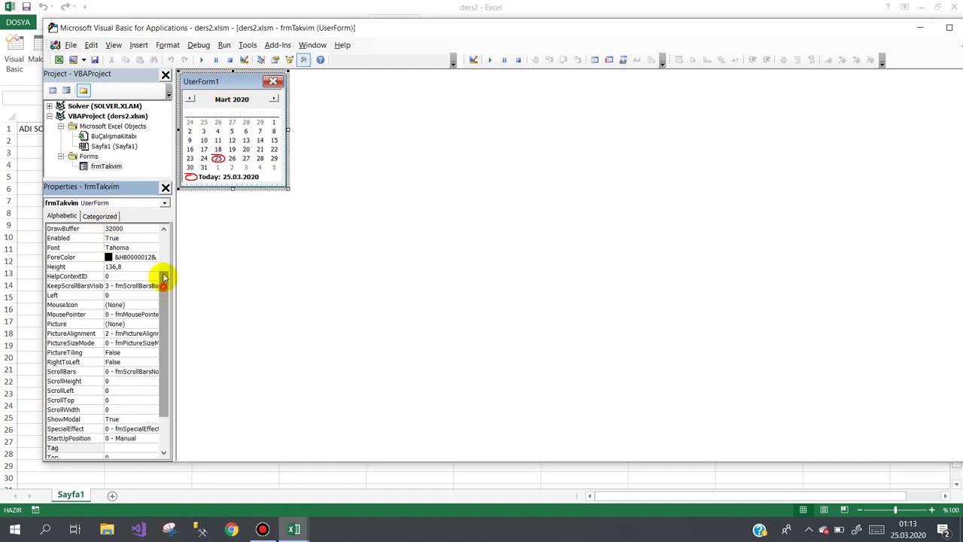
pyautogui.moveTo(163, 276); pyautogui.dragTo(163, 241)
pyautogui.click(218, 80)
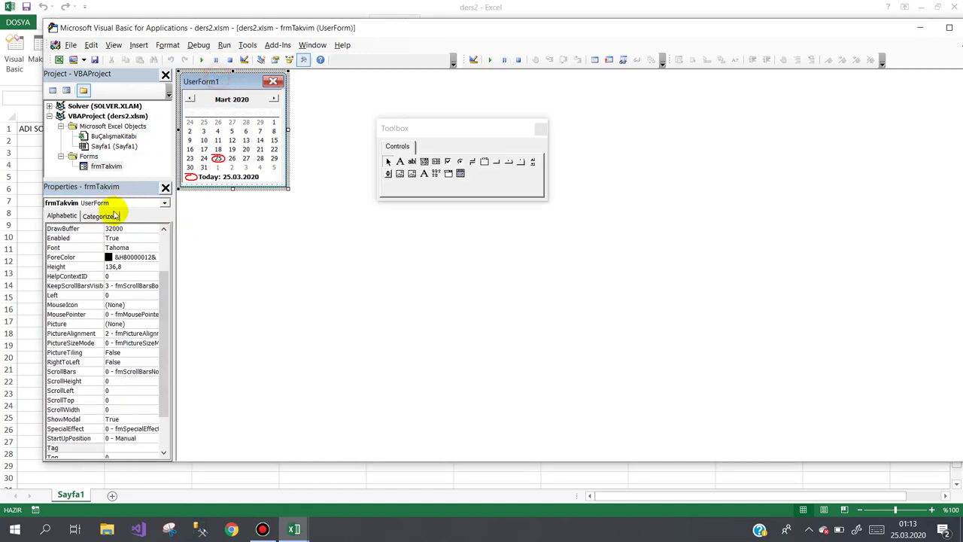
pyautogui.moveTo(164, 275); pyautogui.dragTo(164, 237)
pyautogui.click(94, 268)
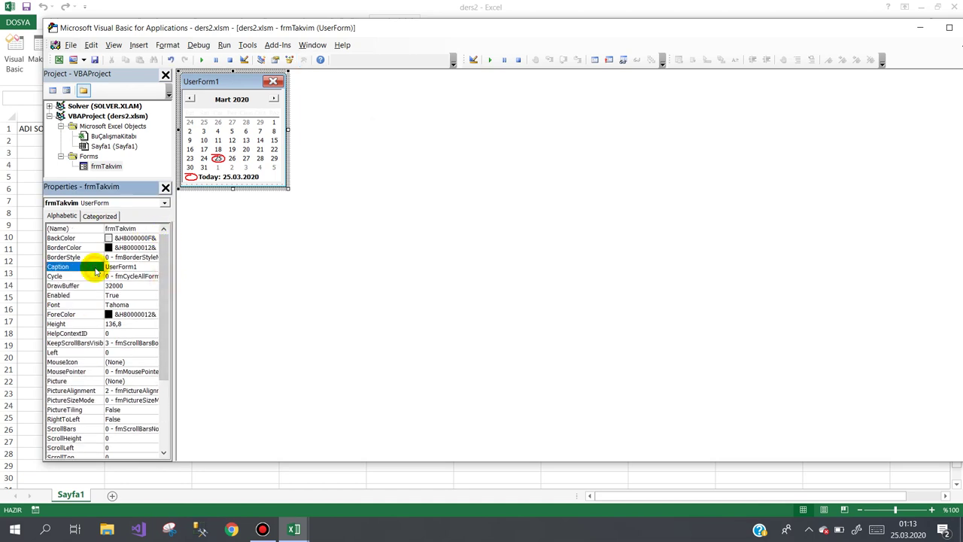
pyautogui.write('Bi')
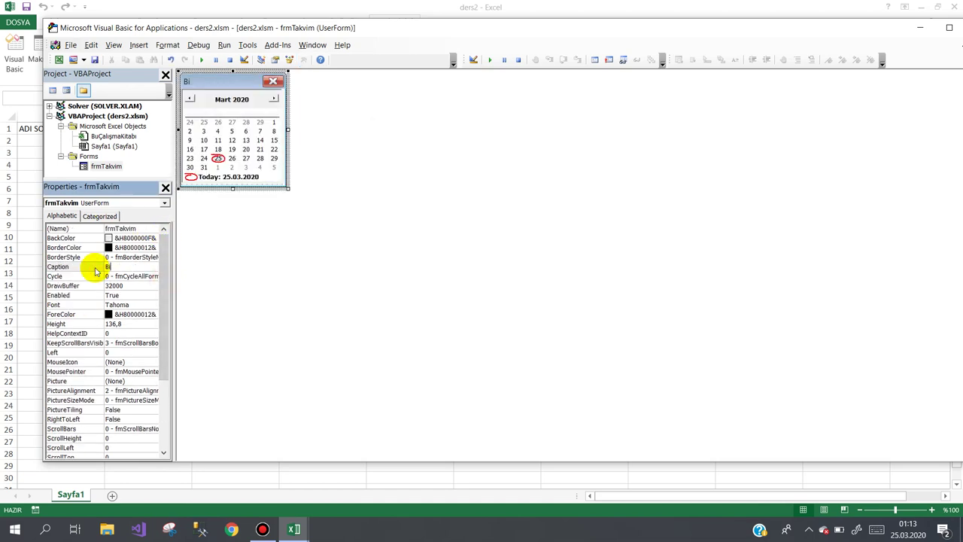
pyautogui.press('BackSpace')
pyautogui.press('BackSpace')
pyautogui.write('Ta')
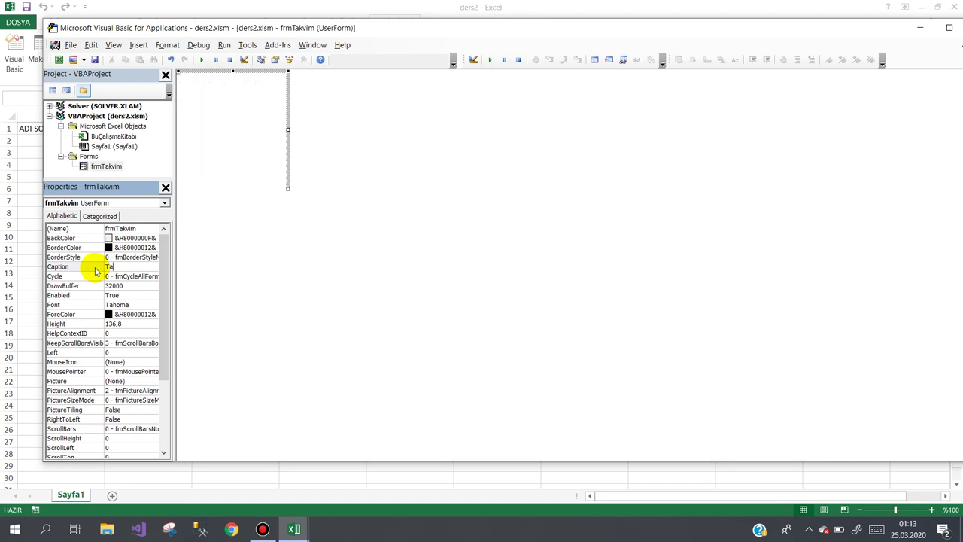
pyautogui.write('rih Seçiniz')
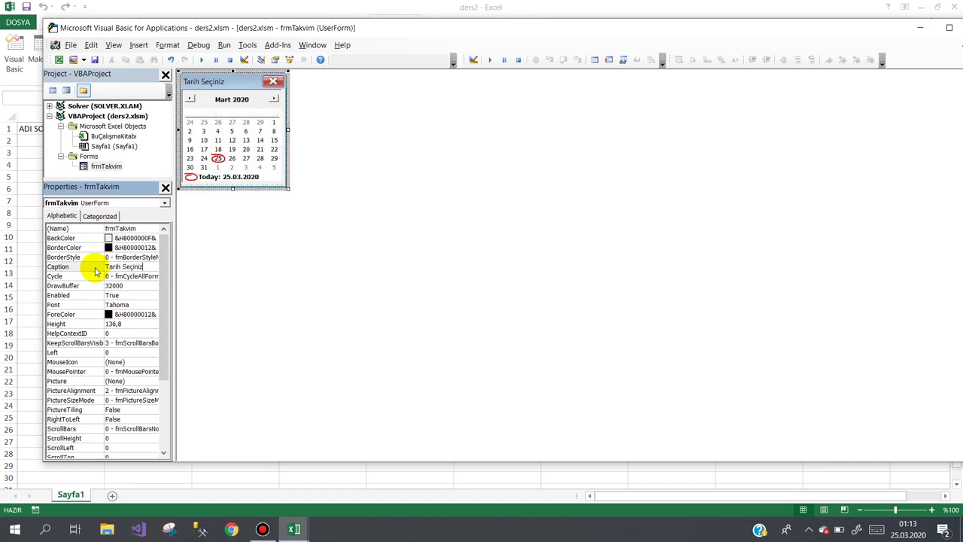
pyautogui.write('!!!')
# Test the calendar button on the worksheet and close the date picker
pyautogui.click(31, 164)
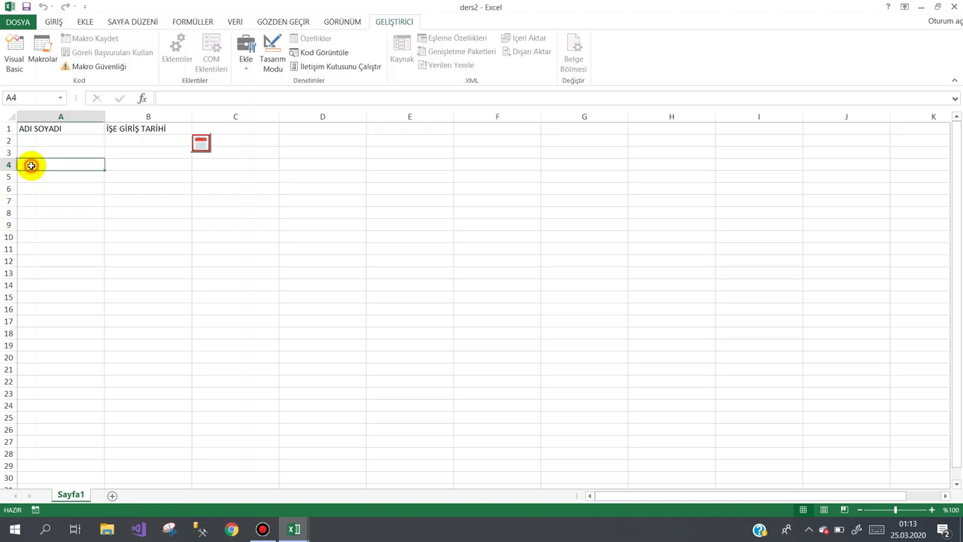
pyautogui.click(201, 143)
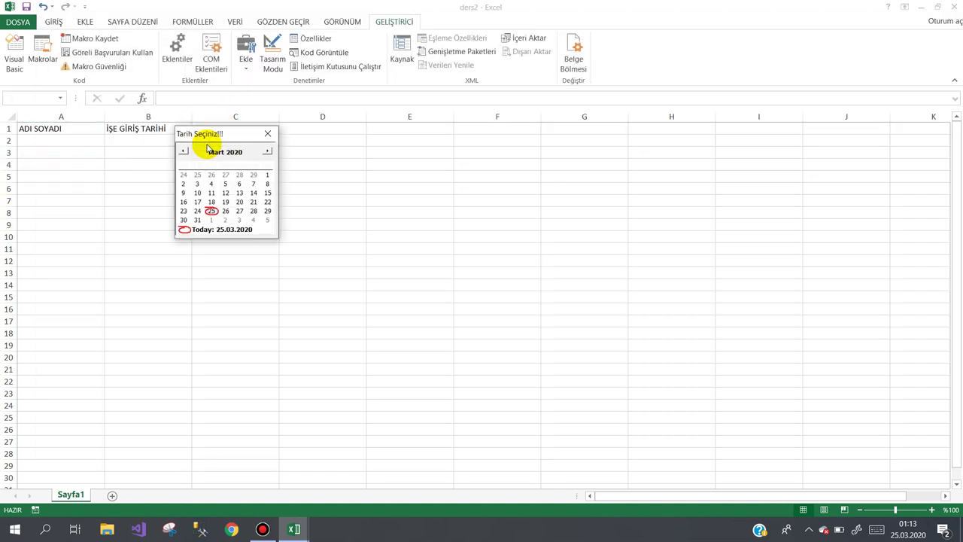
pyautogui.click(267, 133)
# Move btnTakvim to around cell E13, test it there, and open its click code
pyautogui.click(271, 59)
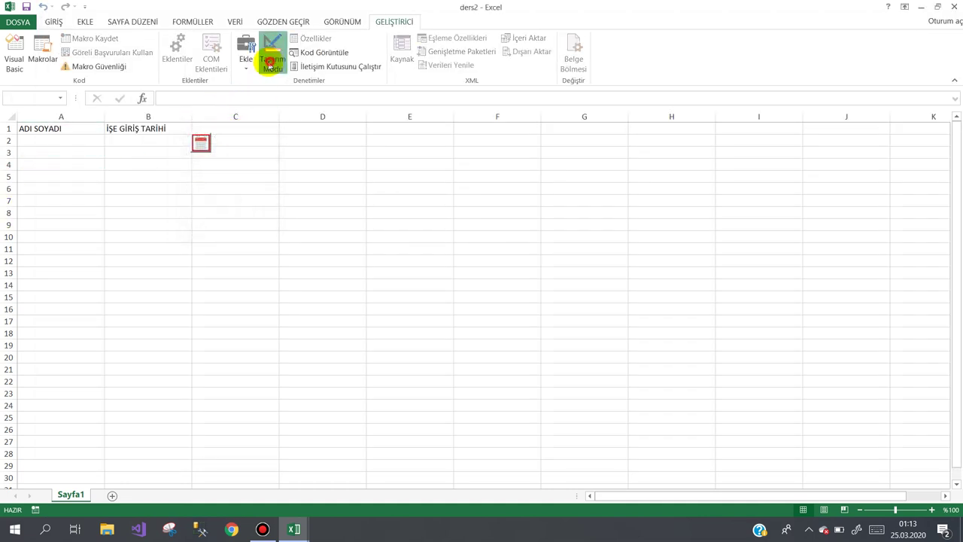
pyautogui.moveTo(205, 146); pyautogui.dragTo(393, 279)
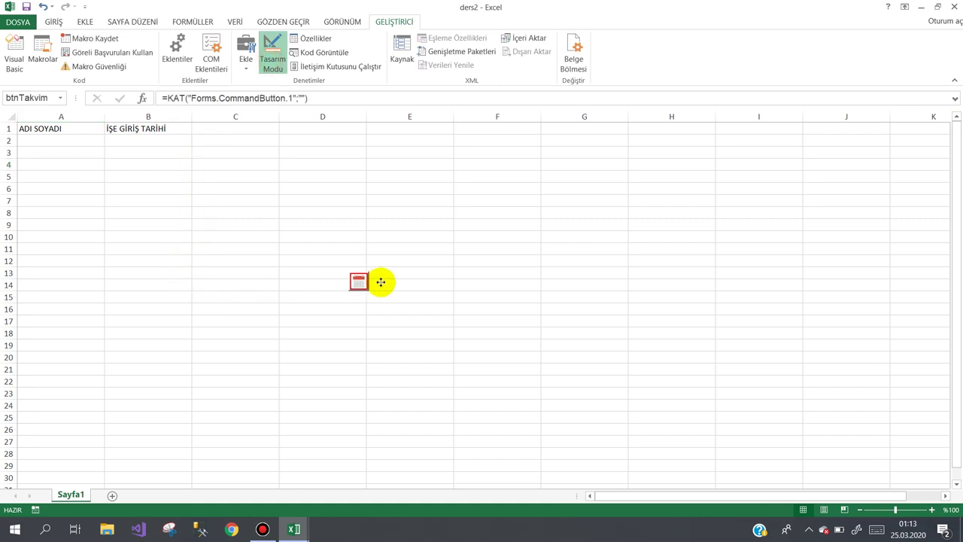
pyautogui.click(273, 59)
pyautogui.click(391, 274)
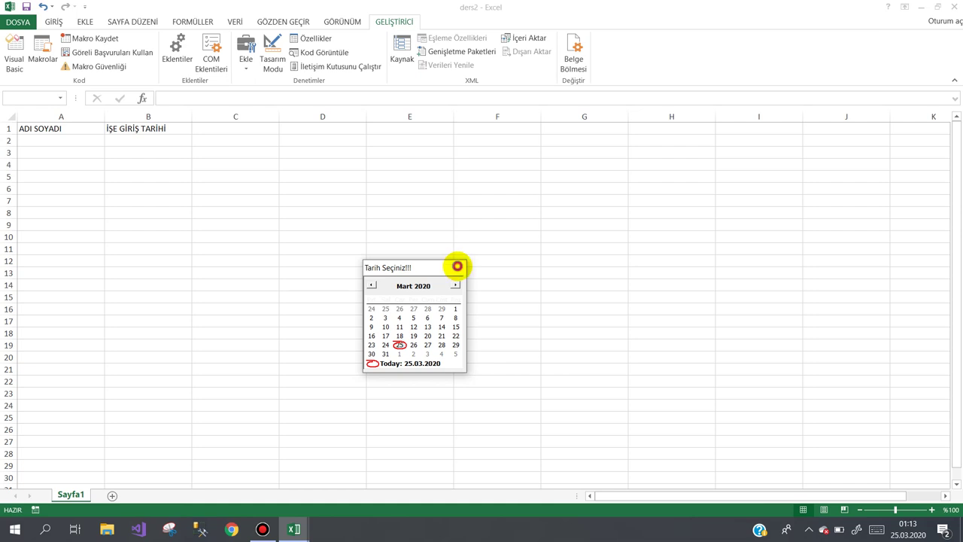
pyautogui.click(455, 268)
pyautogui.click(272, 60)
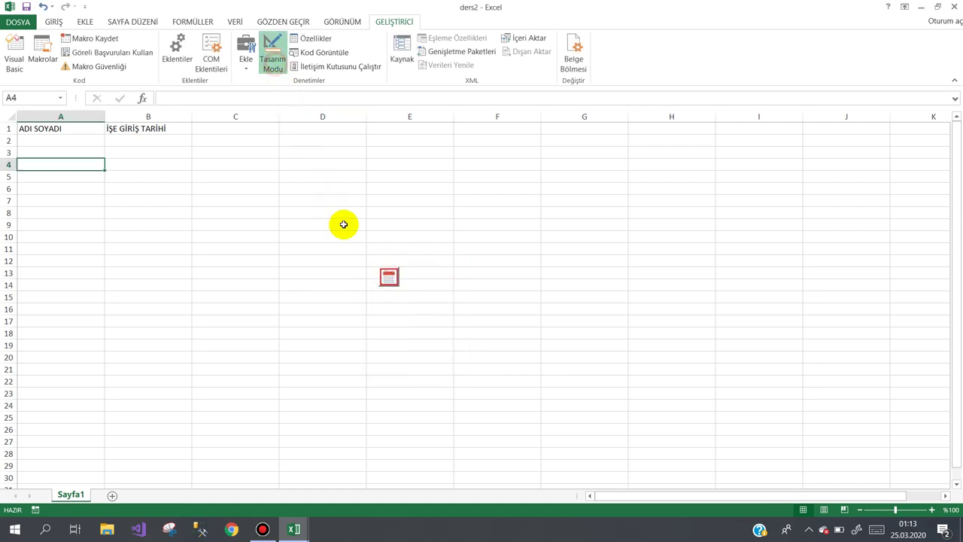
pyautogui.doubleClick(387, 275)
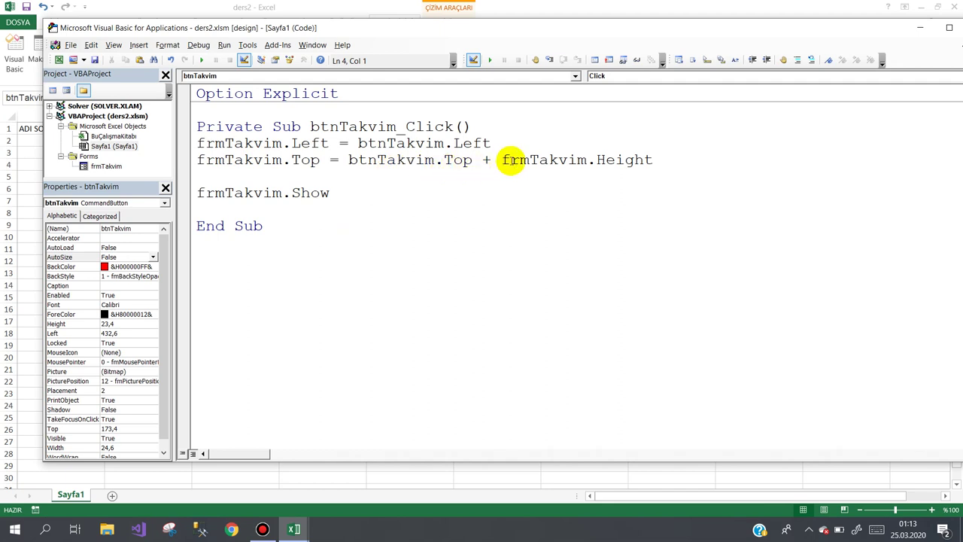
# Make the Top line read btnTakvim.Top + frmTakvim.Height + 100, then return to the worksheet
pyautogui.click(664, 162)
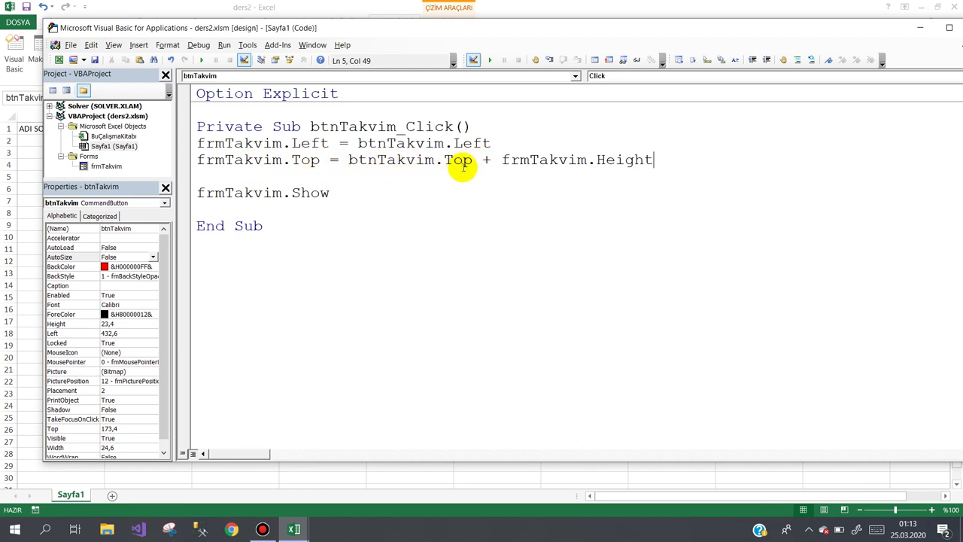
pyautogui.moveTo(502, 159); pyautogui.dragTo(645, 155)
pyautogui.click(660, 158)
pyautogui.write('+')
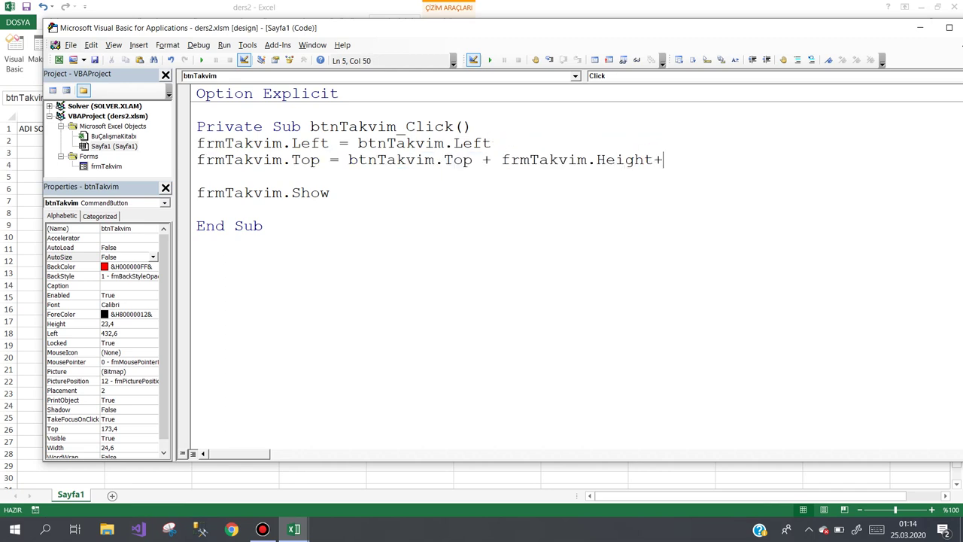
pyautogui.write('0')
pyautogui.click(621, 208)
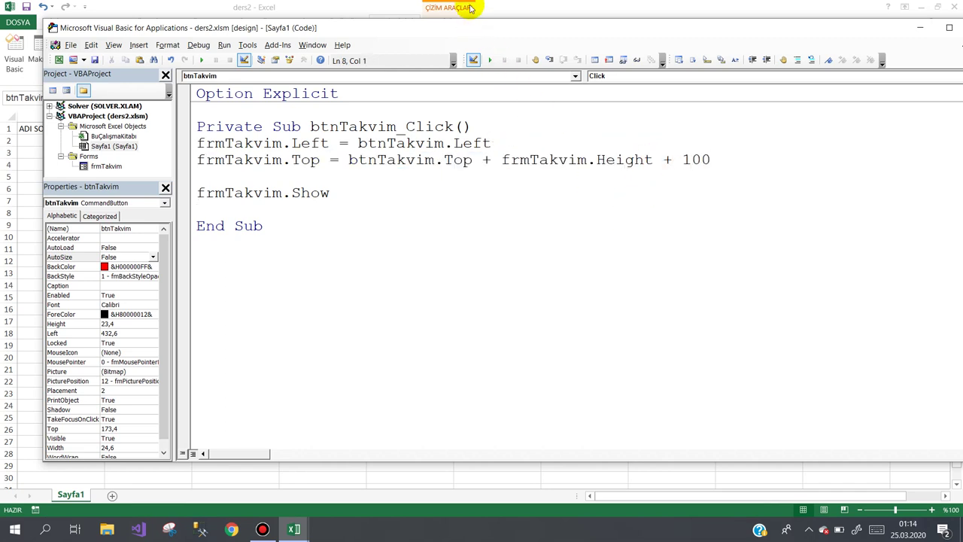
pyautogui.click(455, 6)
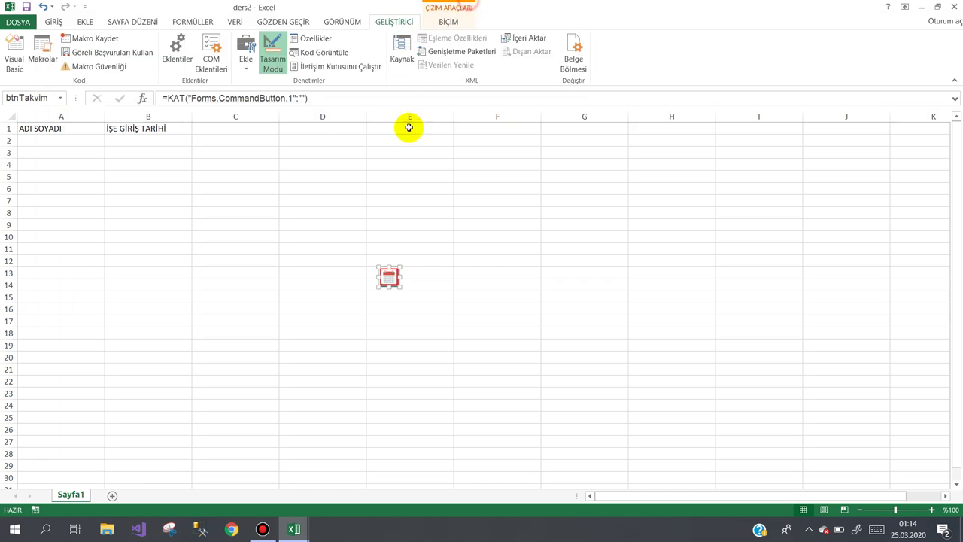
# Turn off Tasarım Modu, confirm the date picker opens well below the button, then return to VBA
pyautogui.click(385, 21)
pyautogui.click(278, 65)
pyautogui.click(389, 277)
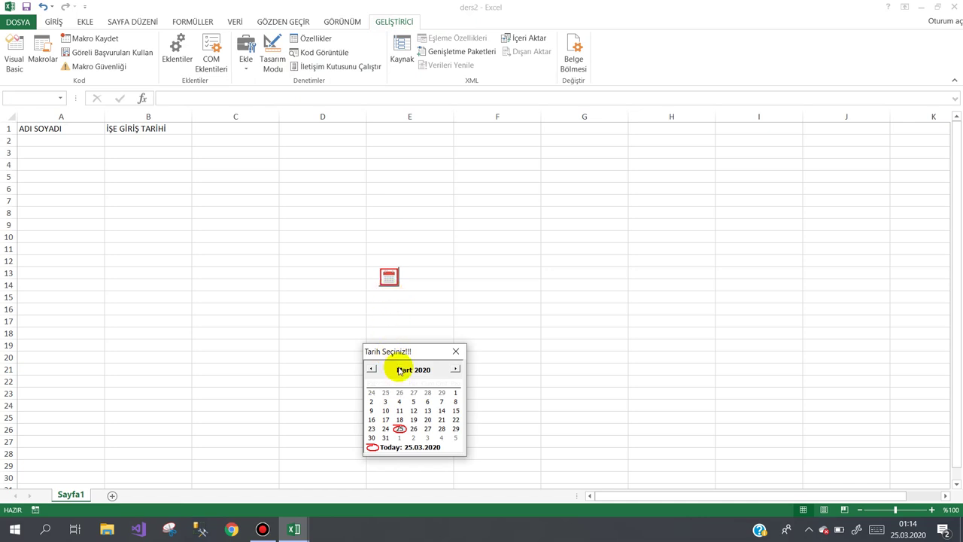
pyautogui.click(456, 351)
pyautogui.moveTo(301, 527)
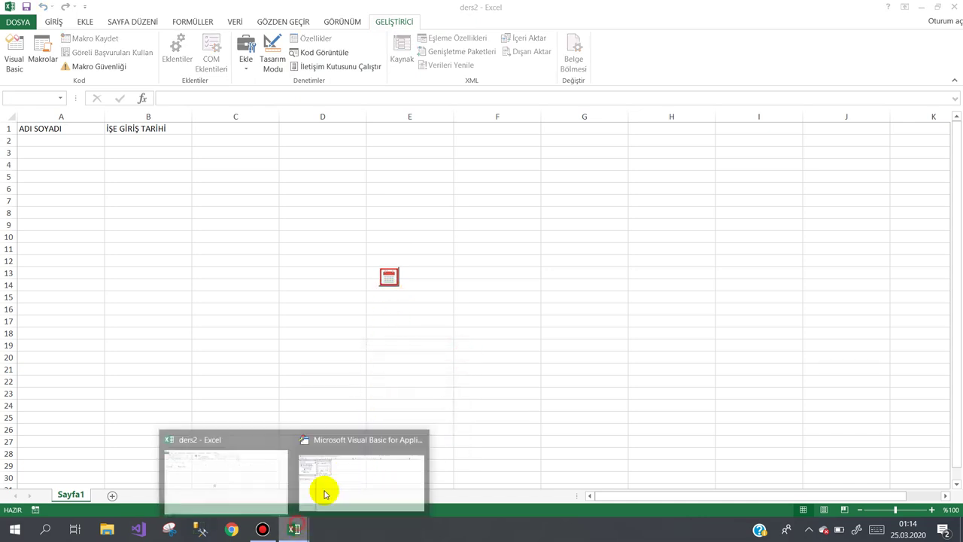
pyautogui.click(346, 467)
# In Sayfa1's code, delete the + 100 offset from the frmTakvim.Top line
pyautogui.doubleClick(105, 146)
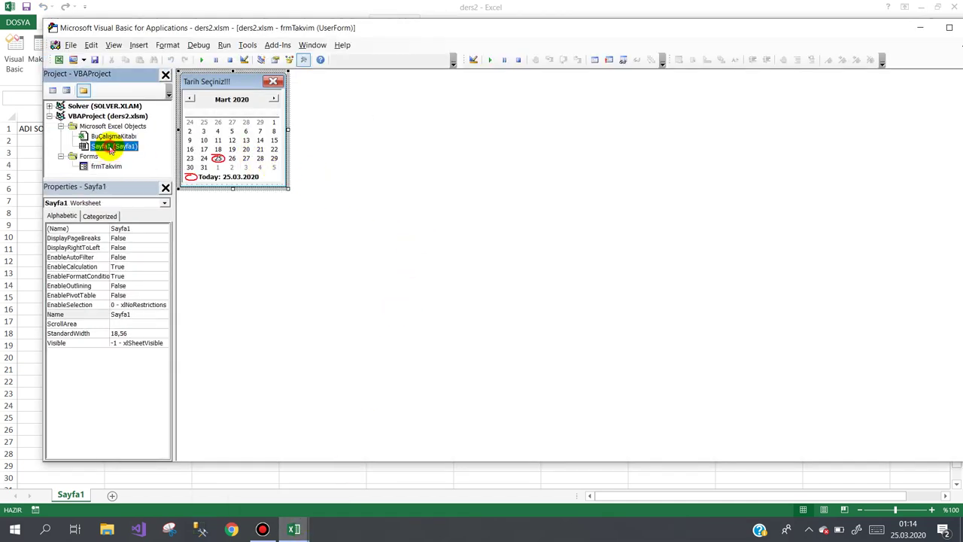
pyautogui.moveTo(663, 161); pyautogui.dragTo(723, 160)
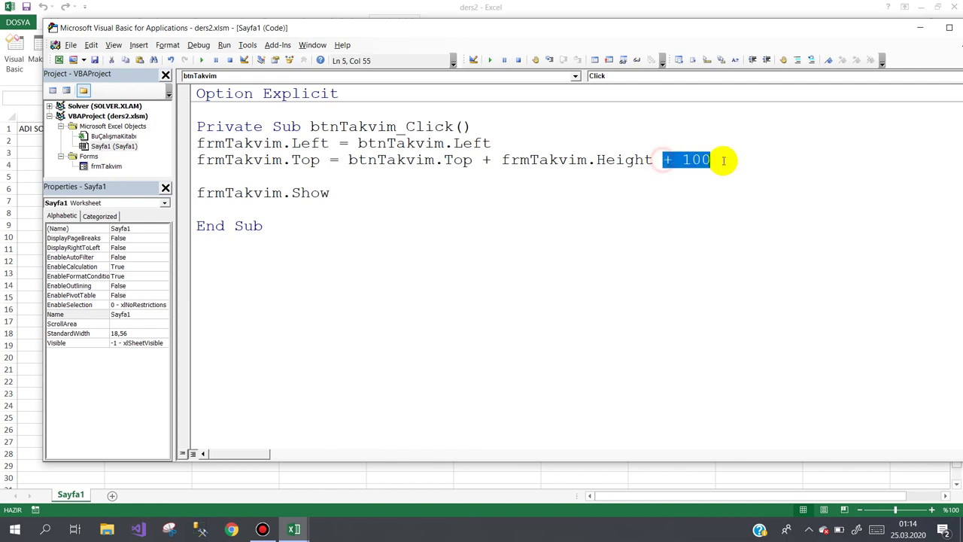
pyautogui.press('Delete')
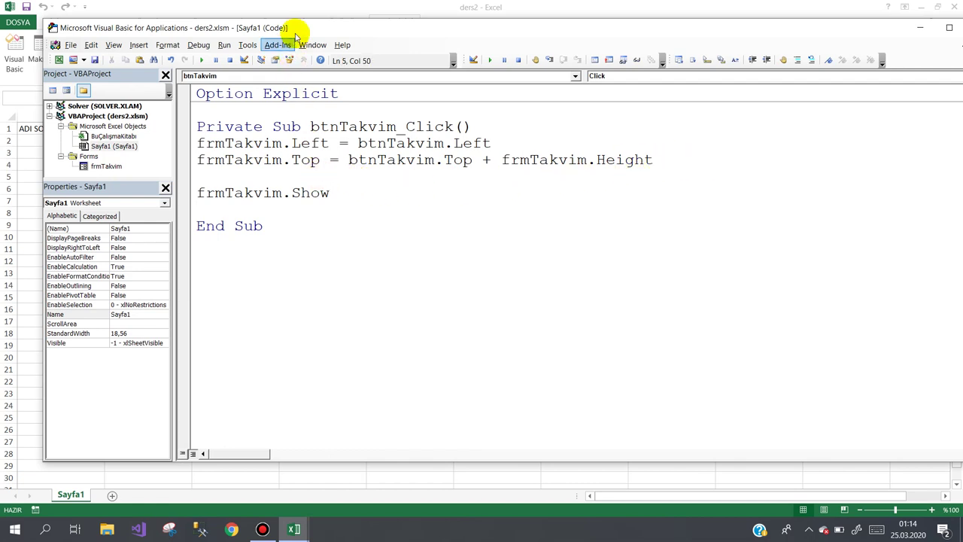
# Add an empty Worksheet_SelectionChange procedure below btnTakvim_Click via the Worksheet object
pyautogui.moveTo(316, 27); pyautogui.dragTo(445, 26)
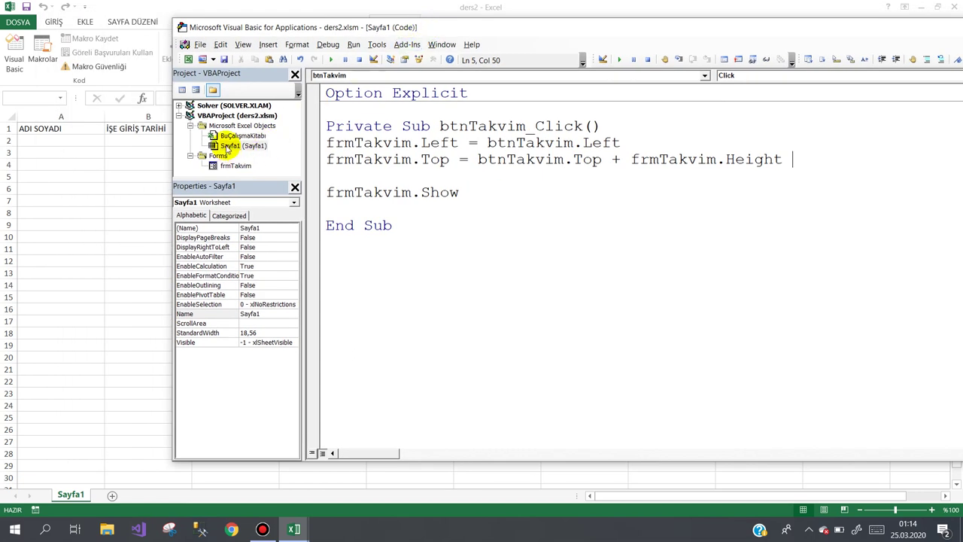
pyautogui.doubleClick(228, 145)
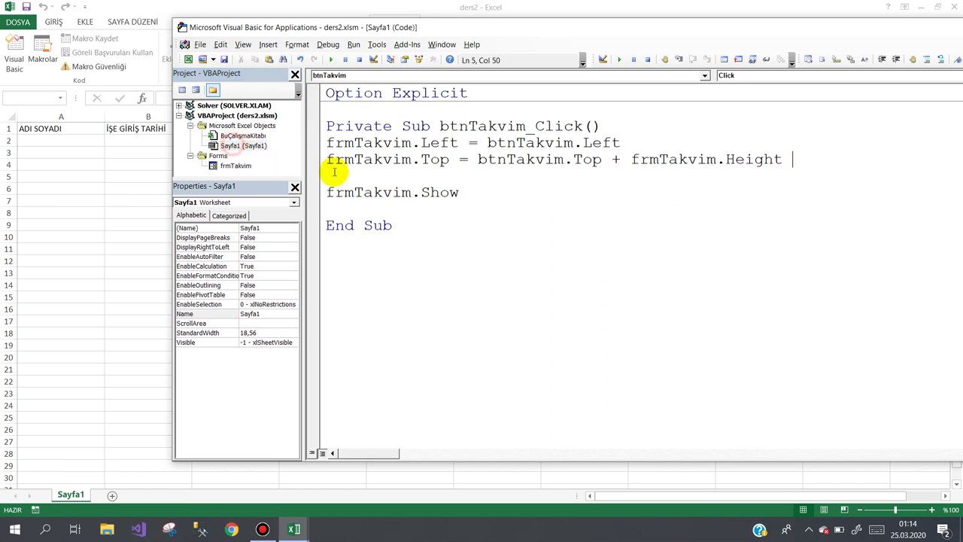
pyautogui.click(391, 177)
pyautogui.click(361, 76)
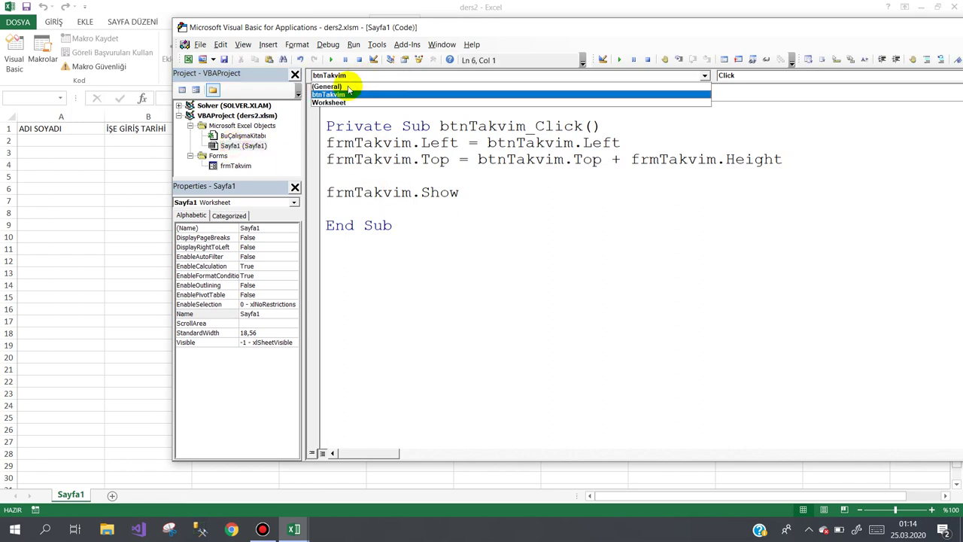
pyautogui.click(329, 106)
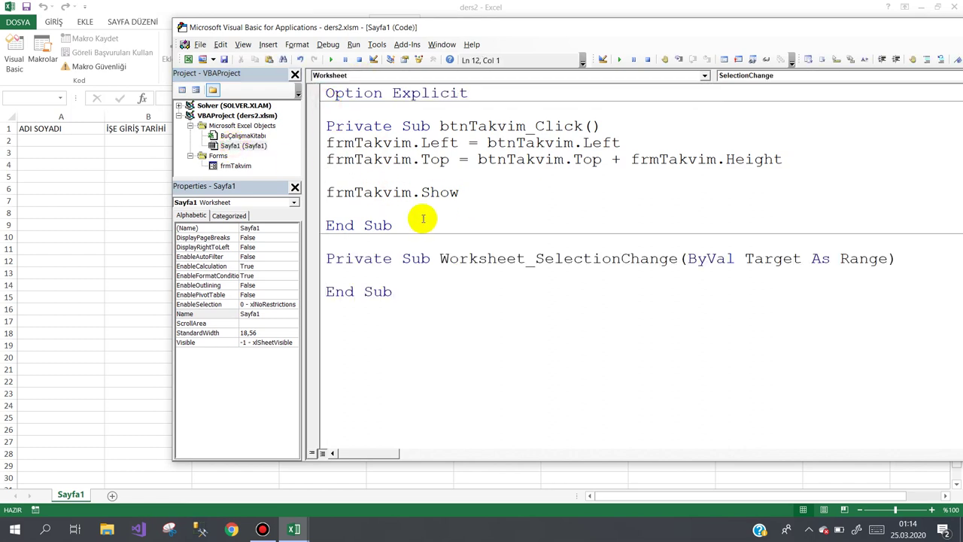
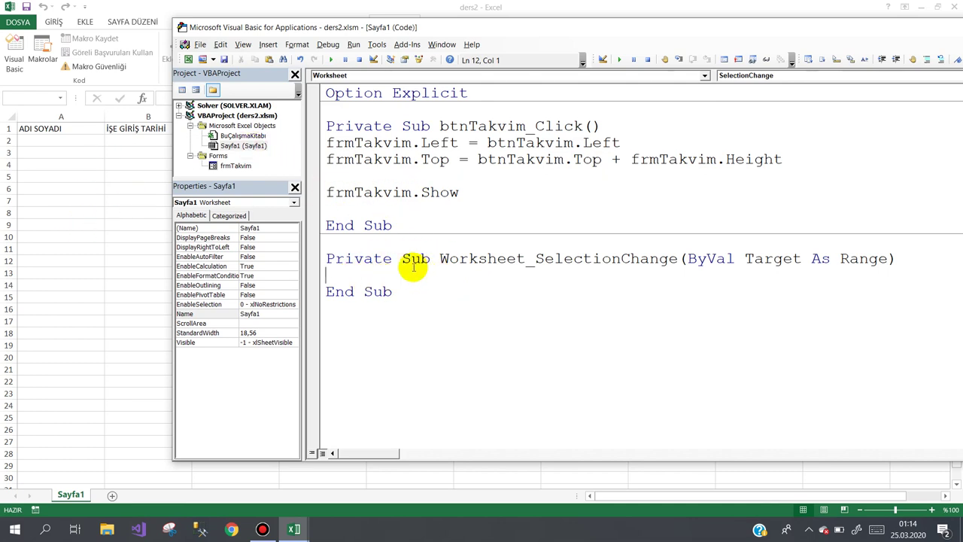
# Add btnTakvim.Left = Target.Left inside the Worksheet_SelectionChange handler
pyautogui.moveTo(623, 36); pyautogui.dragTo(558, 34)
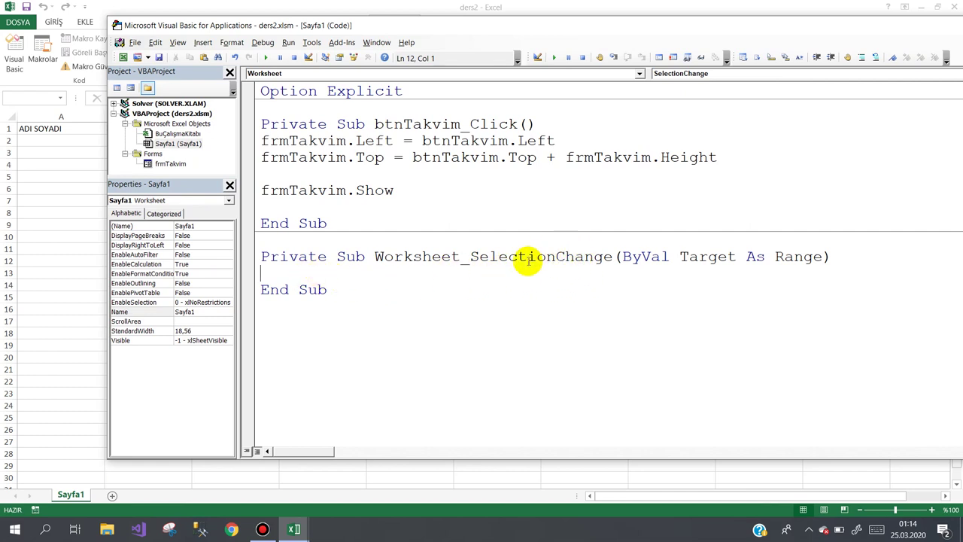
pyautogui.click(273, 273)
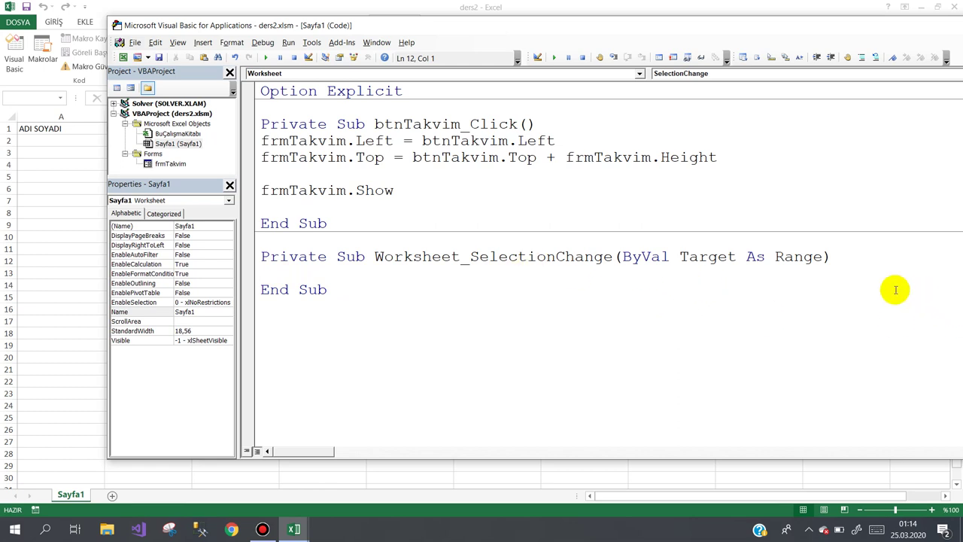
pyautogui.doubleClick(688, 257)
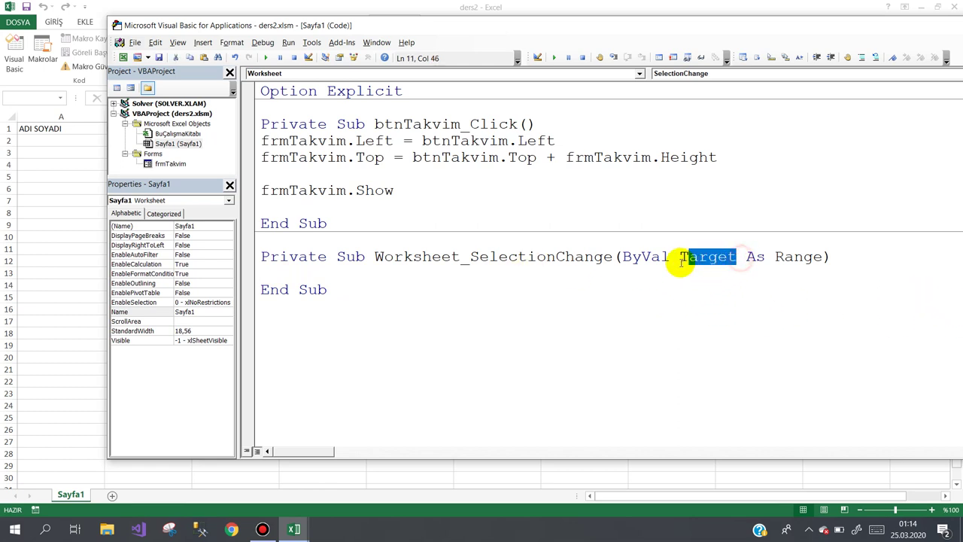
pyautogui.click(269, 275)
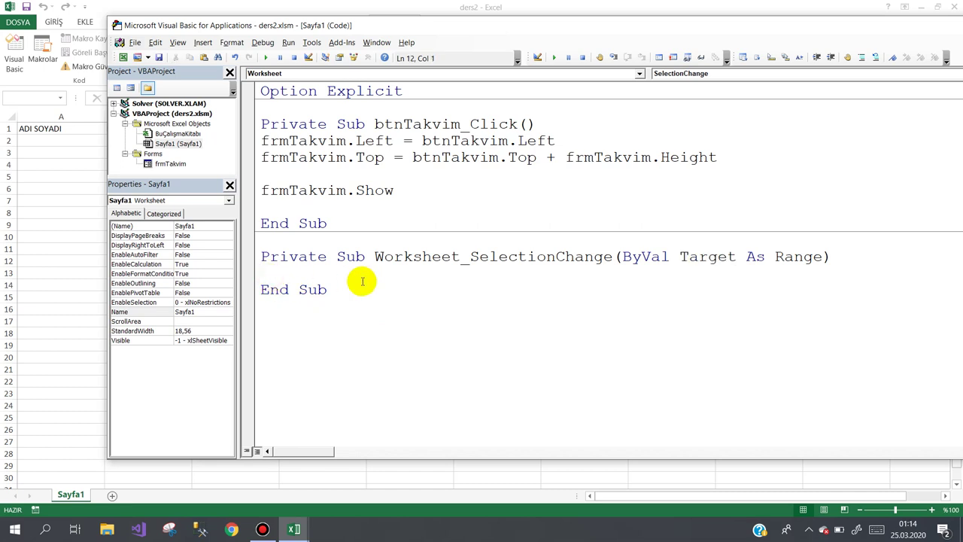
pyautogui.write('btn')
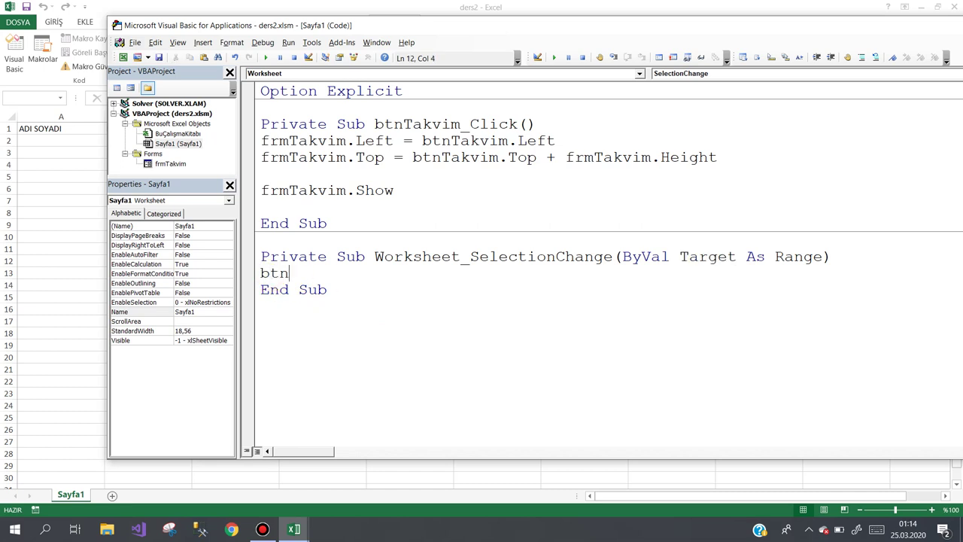
pyautogui.write('t')
pyautogui.hotkey('ctrl', 'space')
pyautogui.write('.')
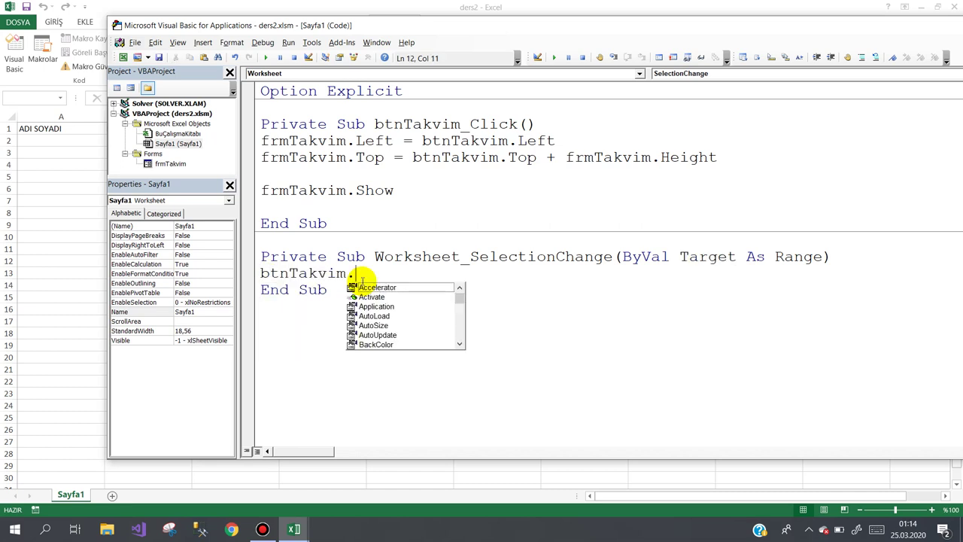
pyautogui.write('l')
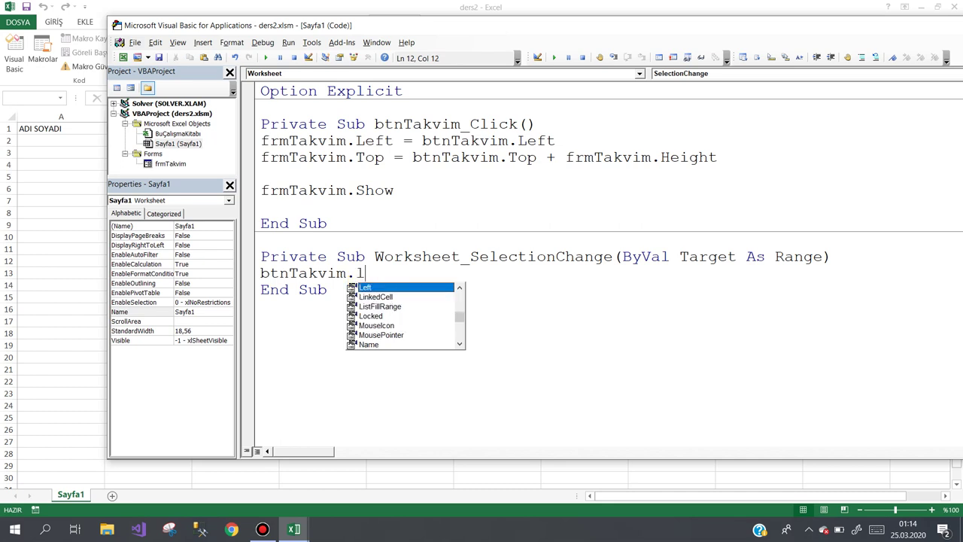
pyautogui.write('=targ')
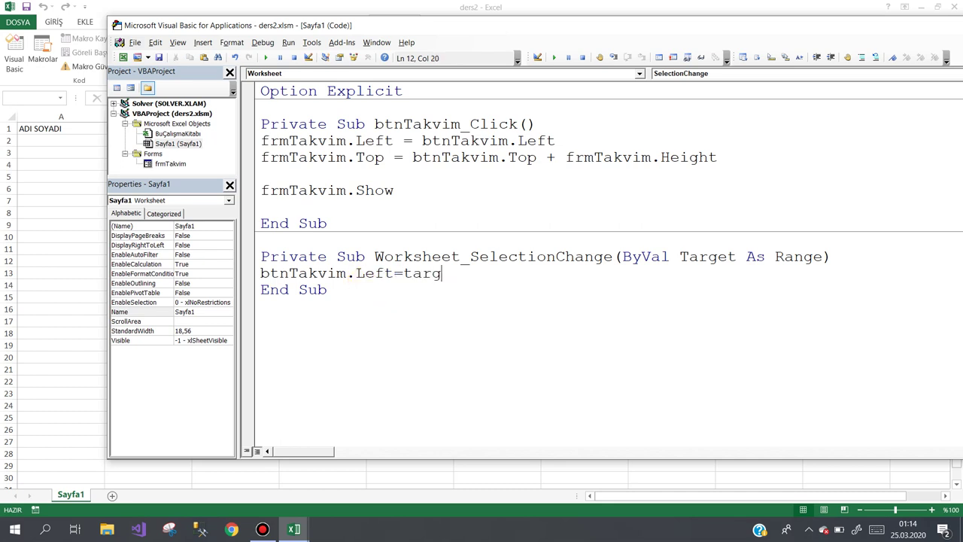
pyautogui.write('.le')
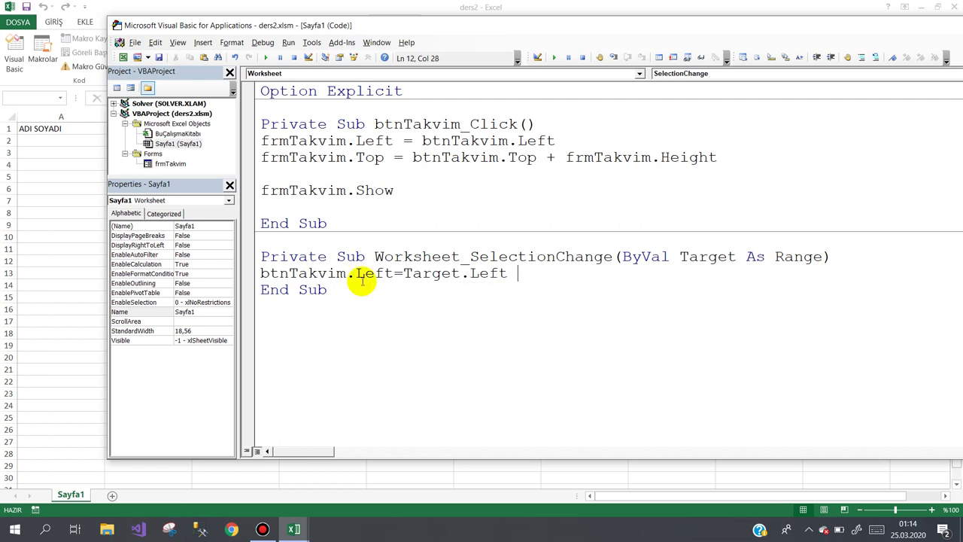
pyautogui.press('Return')
pyautogui.write('bt')
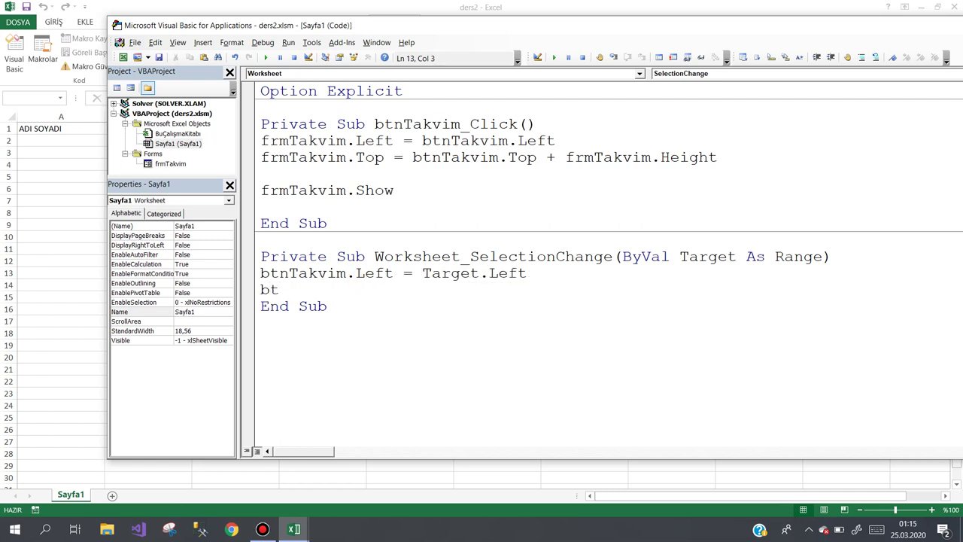
# Add btnTakvim.Top = Target.Top, then select A6 to test the button following
pyautogui.write('n')
pyautogui.hotkey('ctrl', 'space')
pyautogui.write('.')
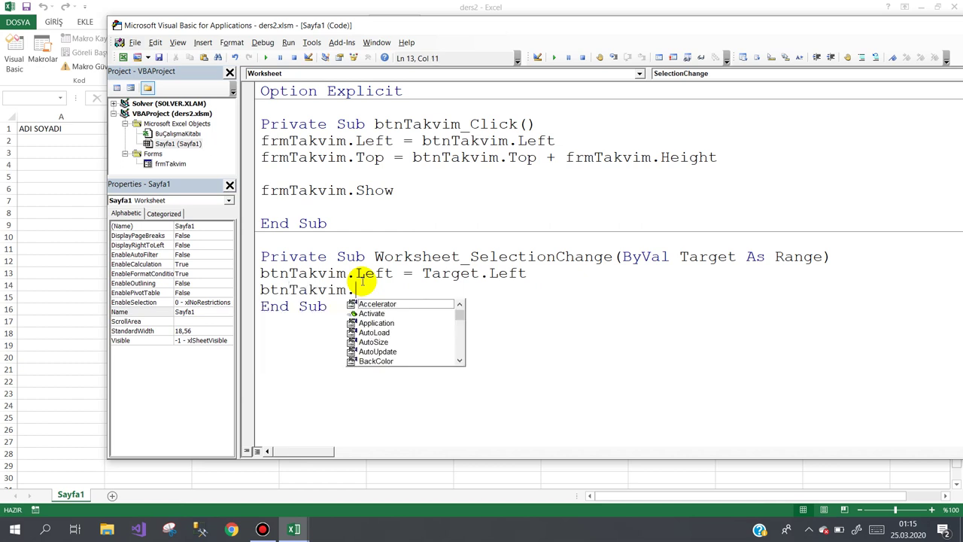
pyautogui.write('to=tar')
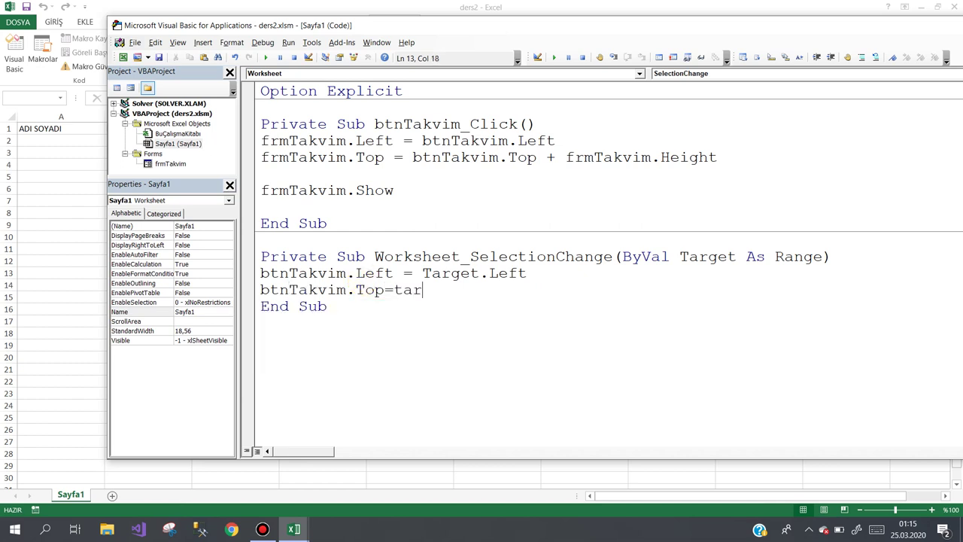
pyautogui.hotkey('ctrl', 'space')
pyautogui.write('.to')
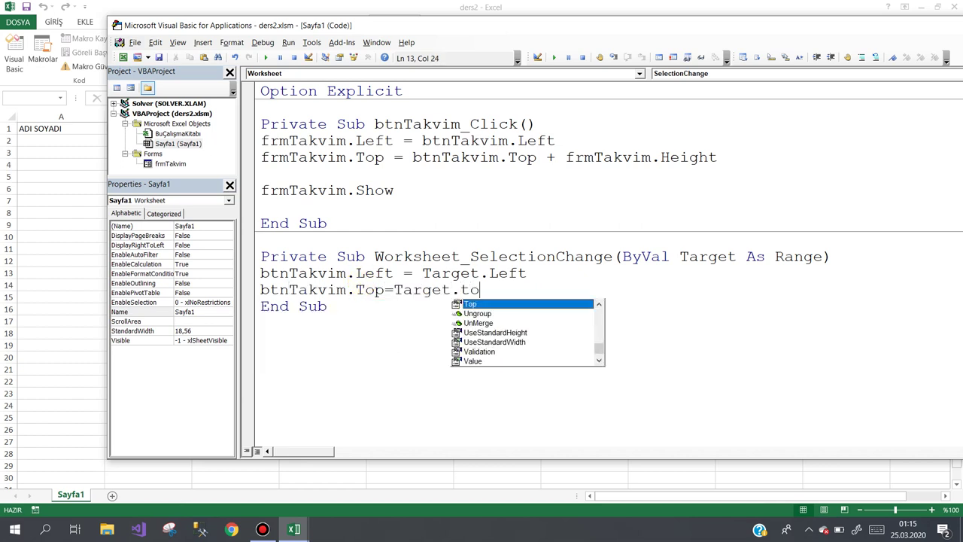
pyautogui.press('Down')
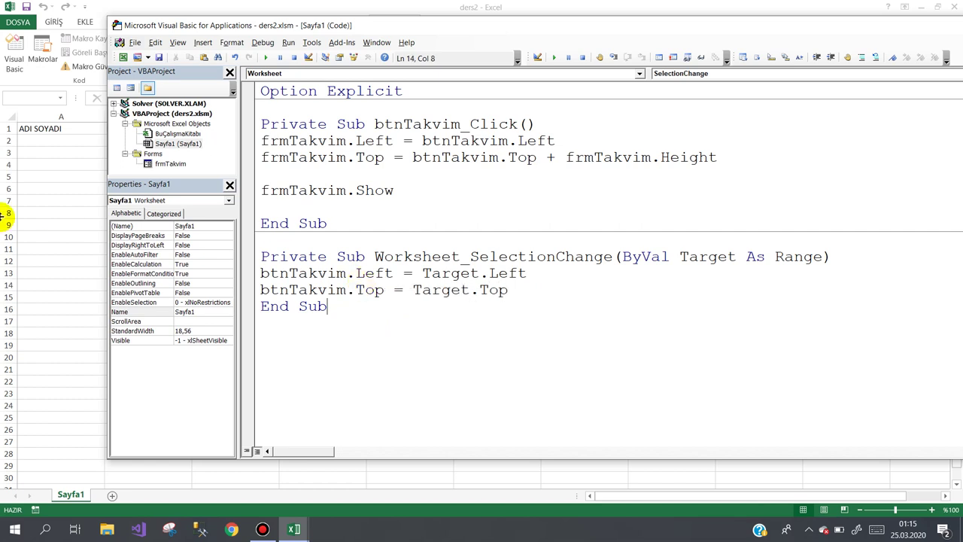
pyautogui.click(42, 184)
# Select C4, D4, D6 and D3 to check the button jumps to each cell
pyautogui.click(197, 163)
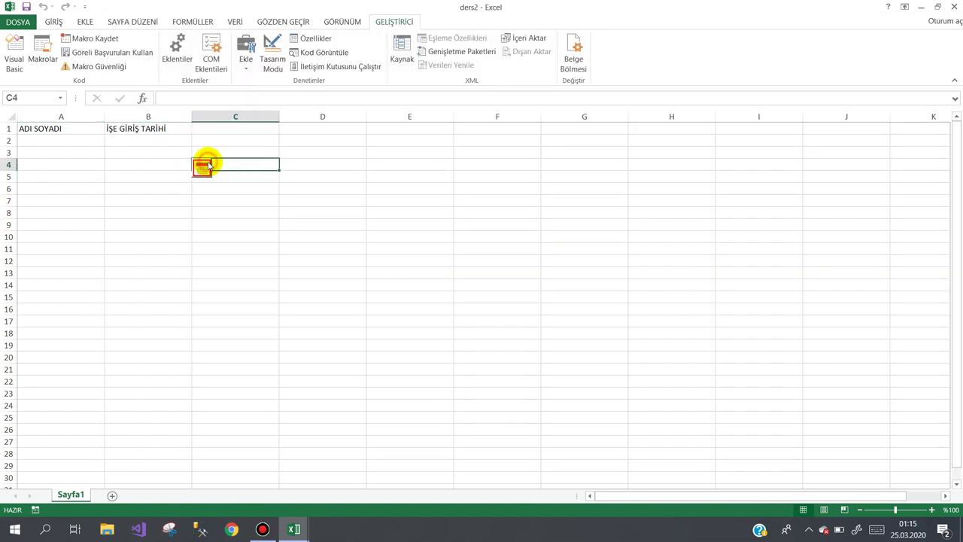
pyautogui.click(318, 160)
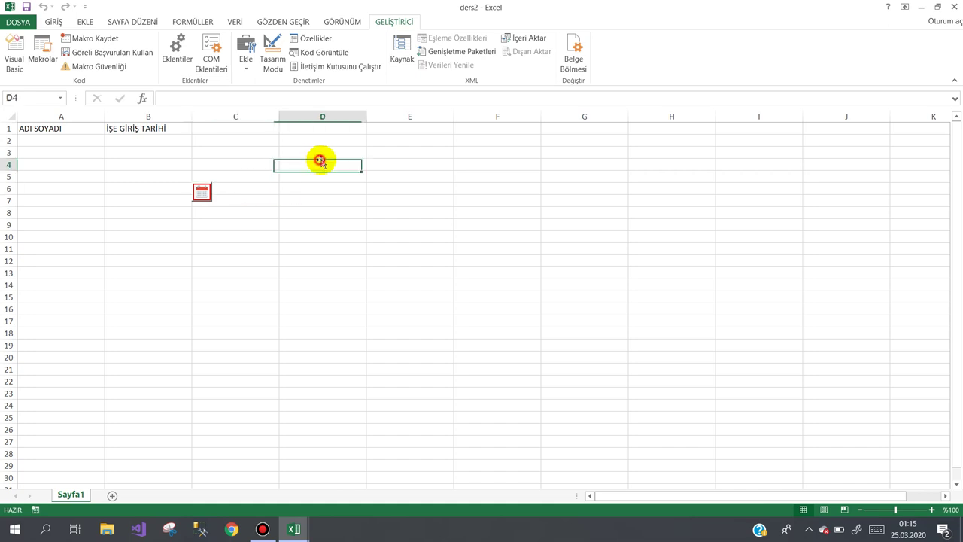
pyautogui.click(340, 191)
pyautogui.click(338, 153)
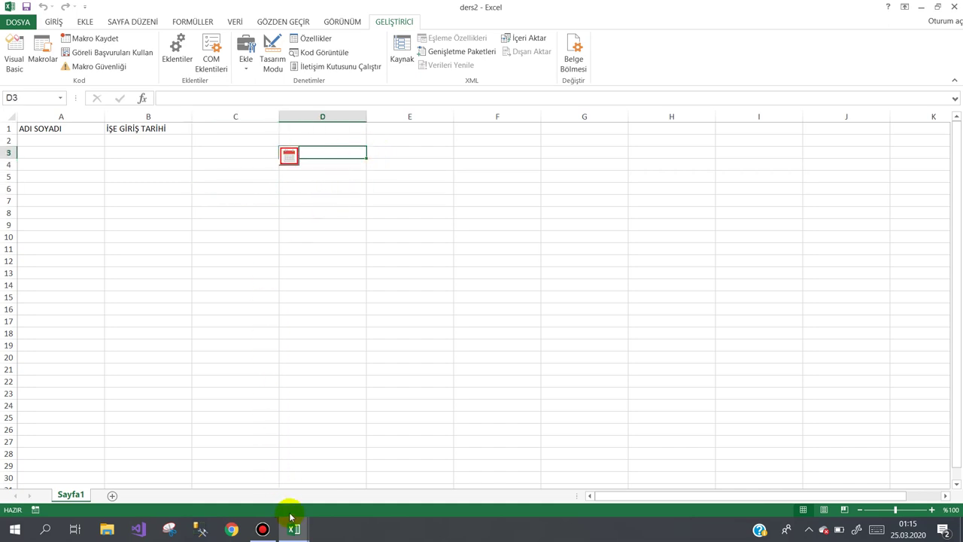
# Change the Left line to Target.Left + Target.Width + 10 and test it on A9 and C8
pyautogui.moveTo(293, 529)
pyautogui.click(344, 477)
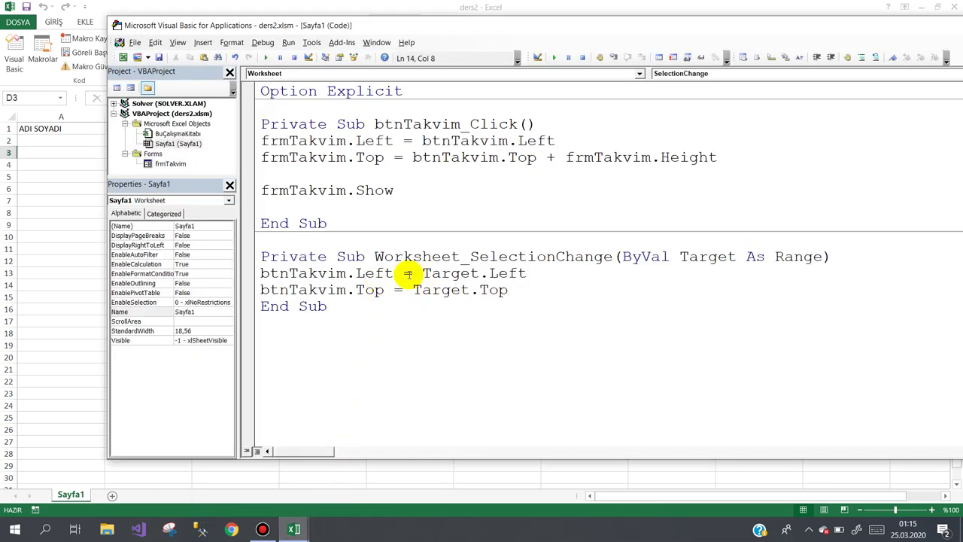
pyautogui.click(538, 275)
pyautogui.write('+tar')
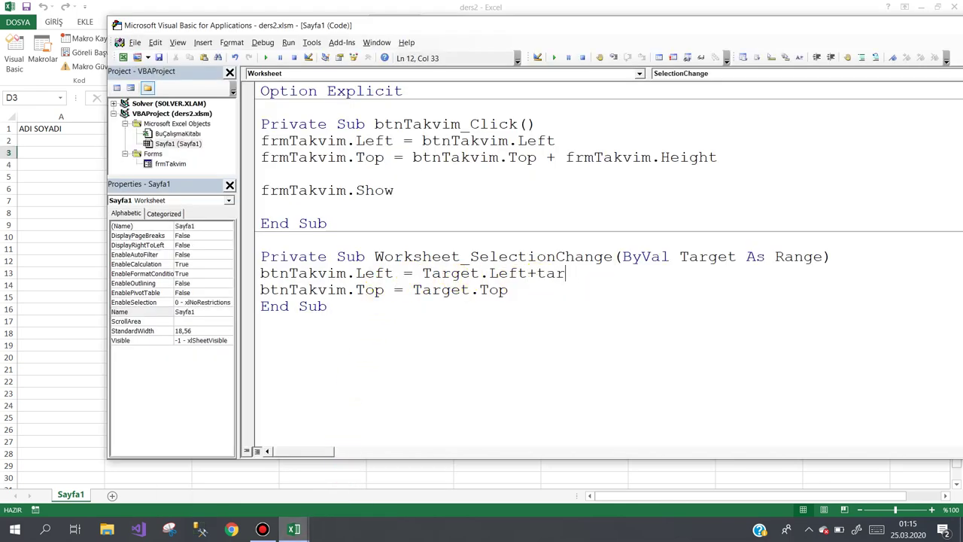
pyautogui.write('het')
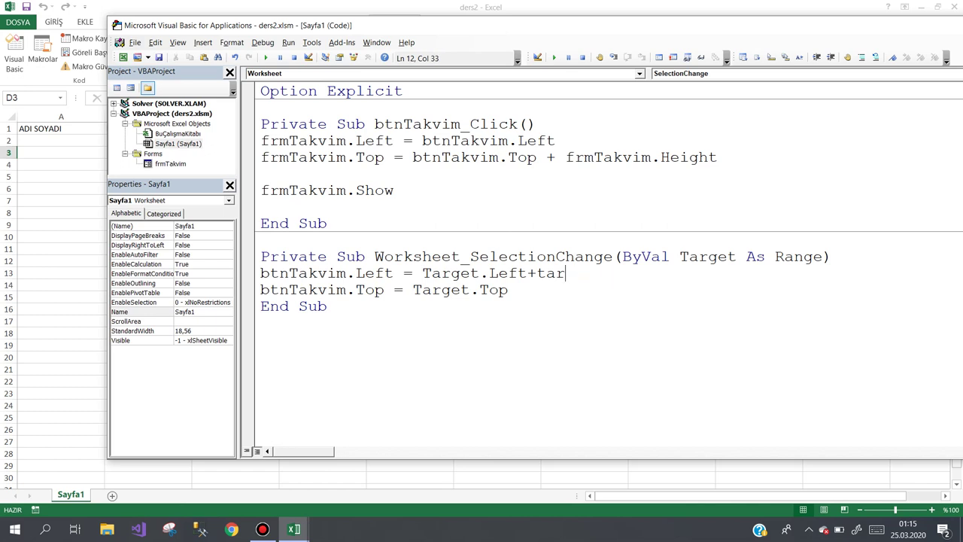
pyautogui.hotkey('ctrl', 'space')
pyautogui.write('.')
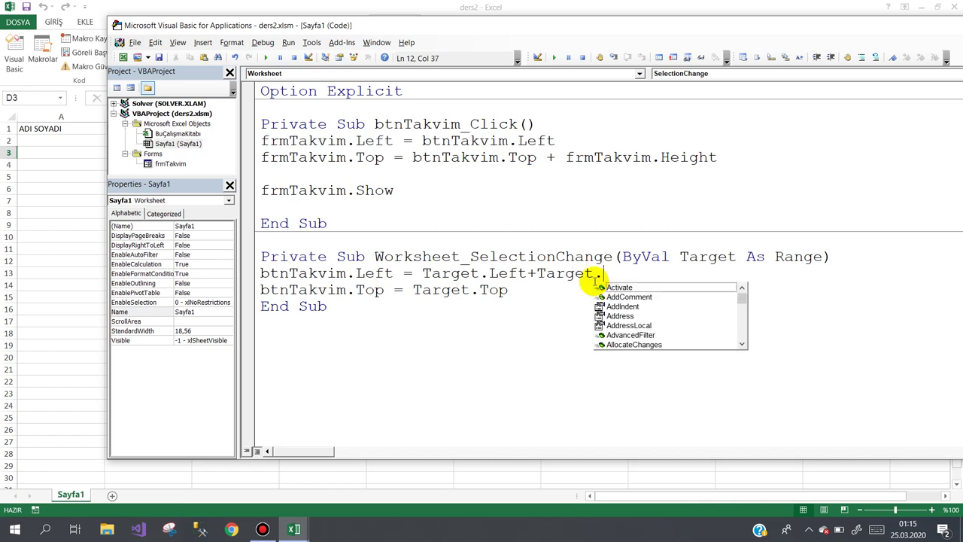
pyautogui.write('w')
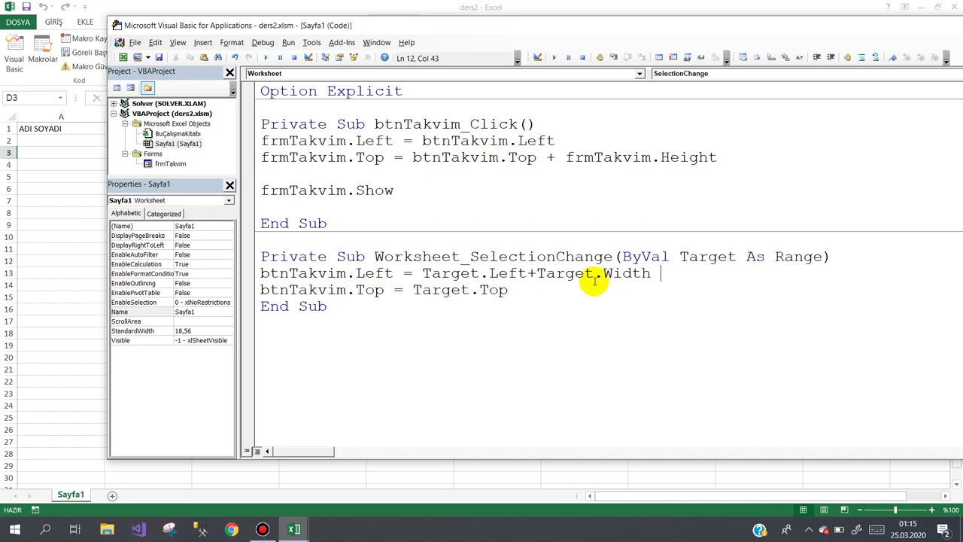
pyautogui.write(' +10')
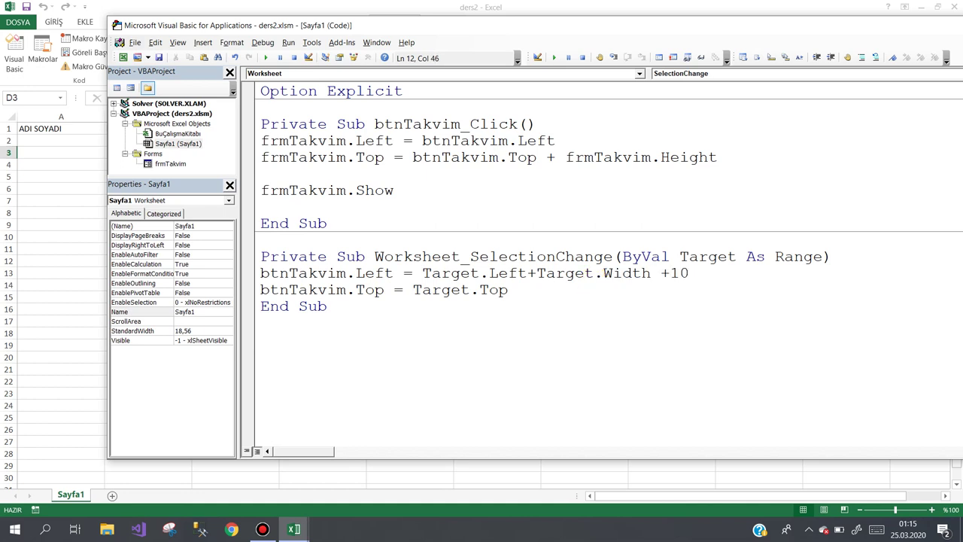
pyautogui.click(576, 325)
pyautogui.click(52, 228)
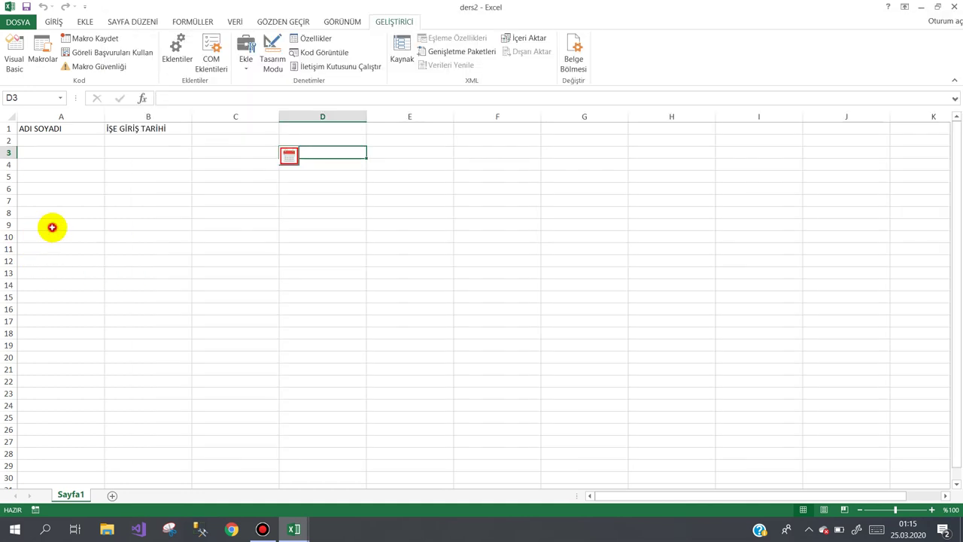
pyautogui.click(229, 211)
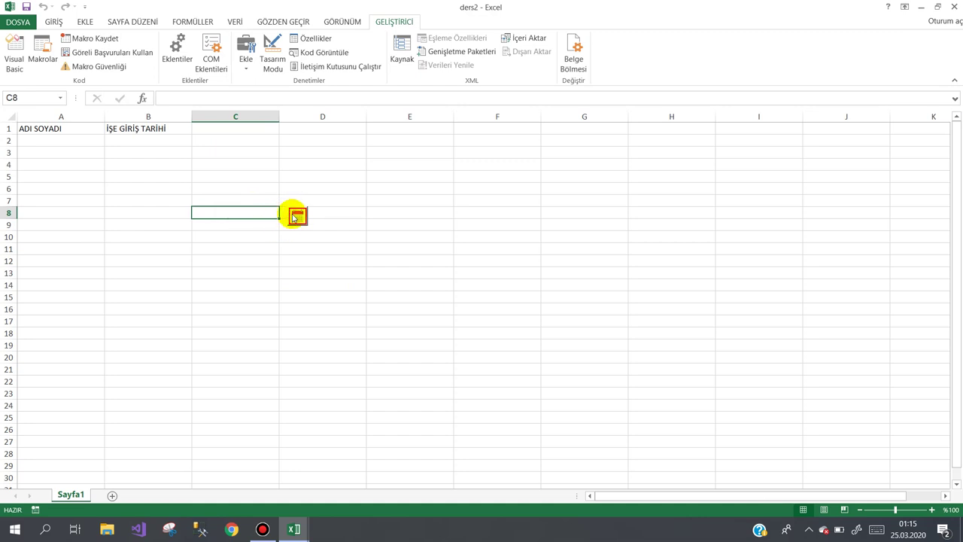
# Reduce the Left offset from 10 to 2 and test on A9, C9, D5, E5 and E9
pyautogui.moveTo(293, 529)
pyautogui.click(354, 471)
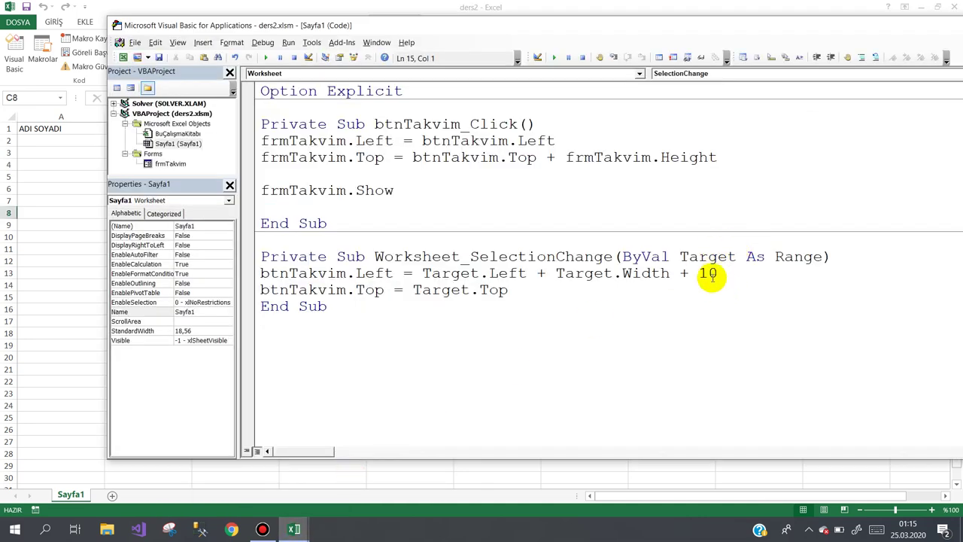
pyautogui.doubleClick(708, 273)
pyautogui.write('2')
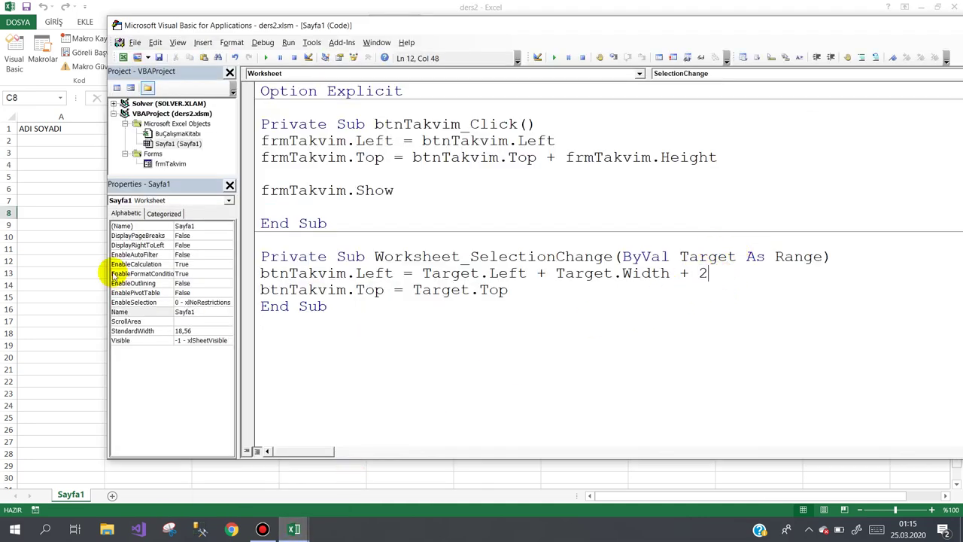
pyautogui.click(73, 225)
pyautogui.click(206, 225)
pyautogui.click(316, 177)
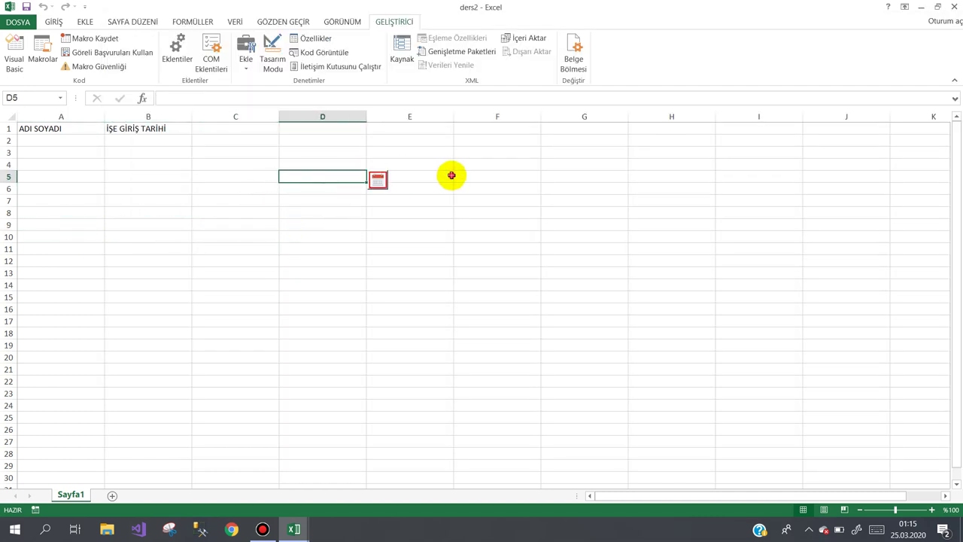
pyautogui.click(452, 174)
pyautogui.click(421, 228)
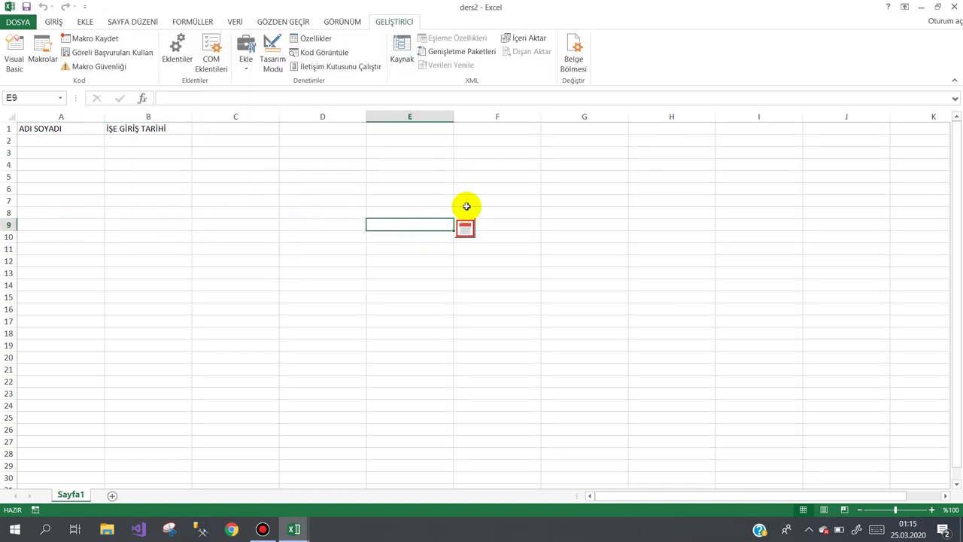
# Change the Top line to Target.Top - 3 and test on B12, D10, D12 and E9
pyautogui.click(305, 519)
pyautogui.click(309, 500)
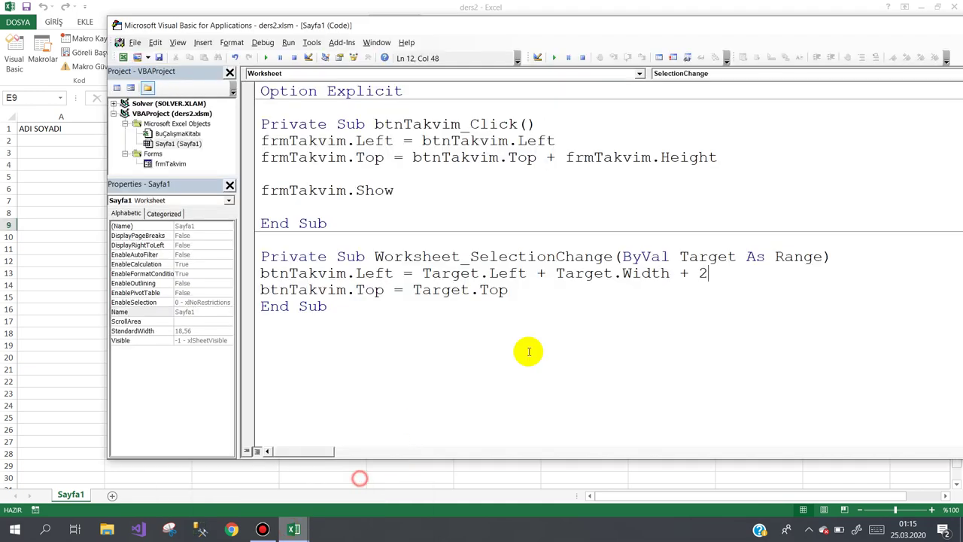
pyautogui.click(520, 290)
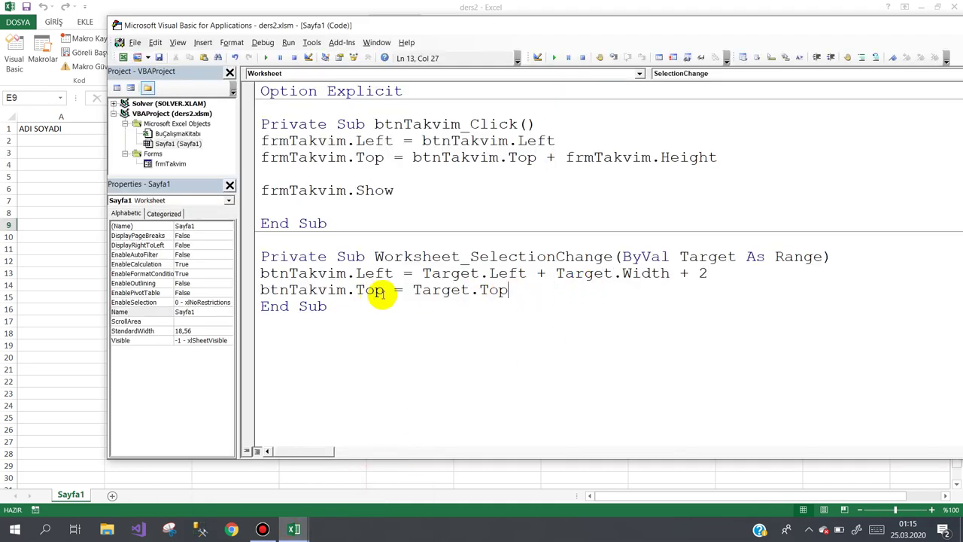
pyautogui.write('-')
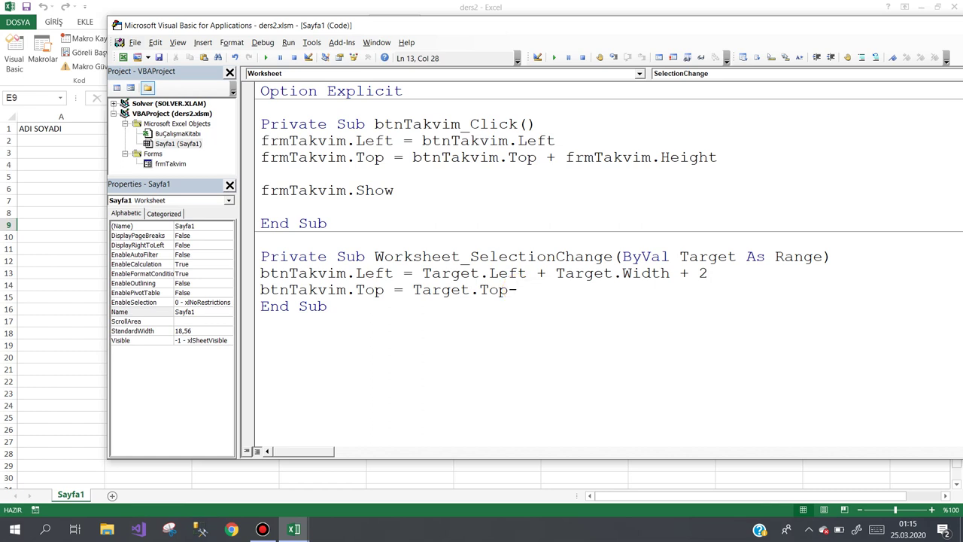
pyautogui.write('3')
pyautogui.click(75, 261)
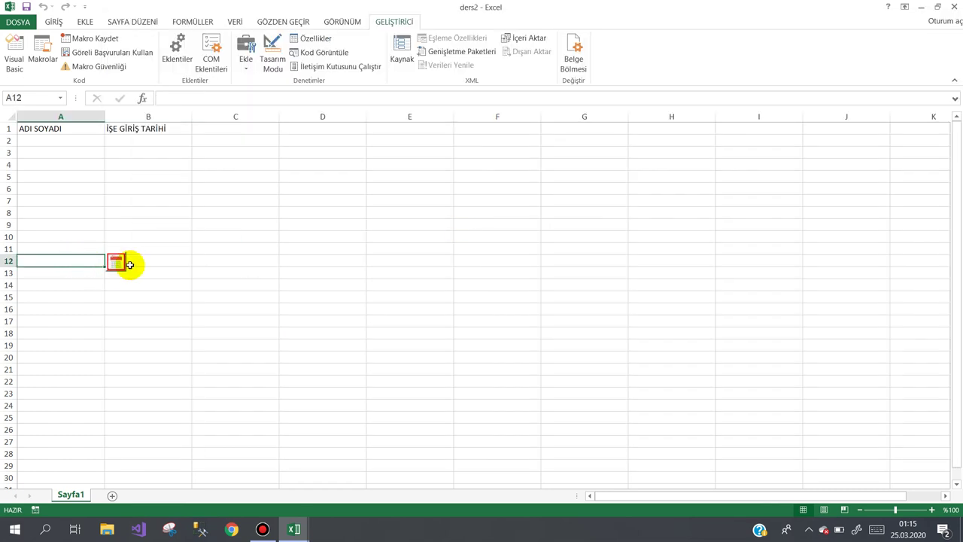
pyautogui.click(156, 260)
pyautogui.click(346, 236)
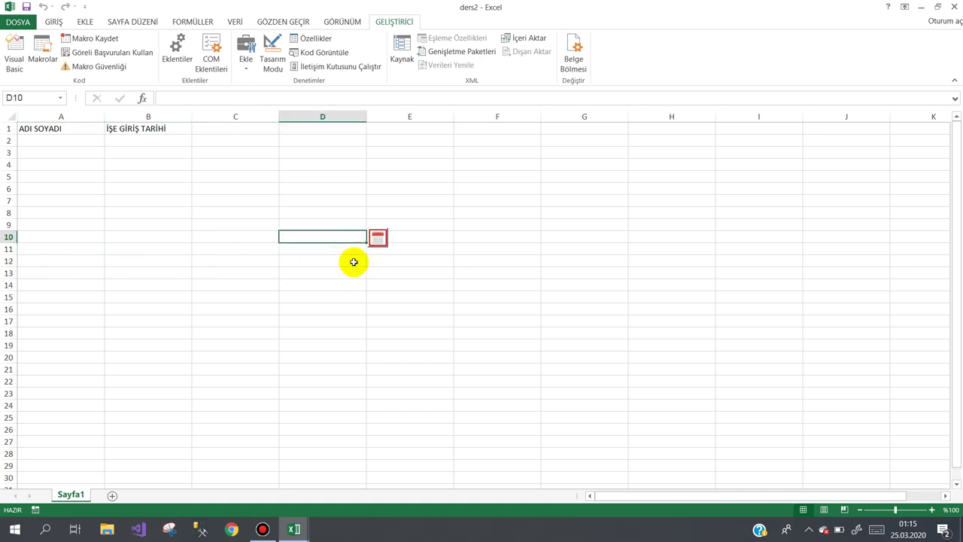
pyautogui.click(353, 262)
pyautogui.click(421, 224)
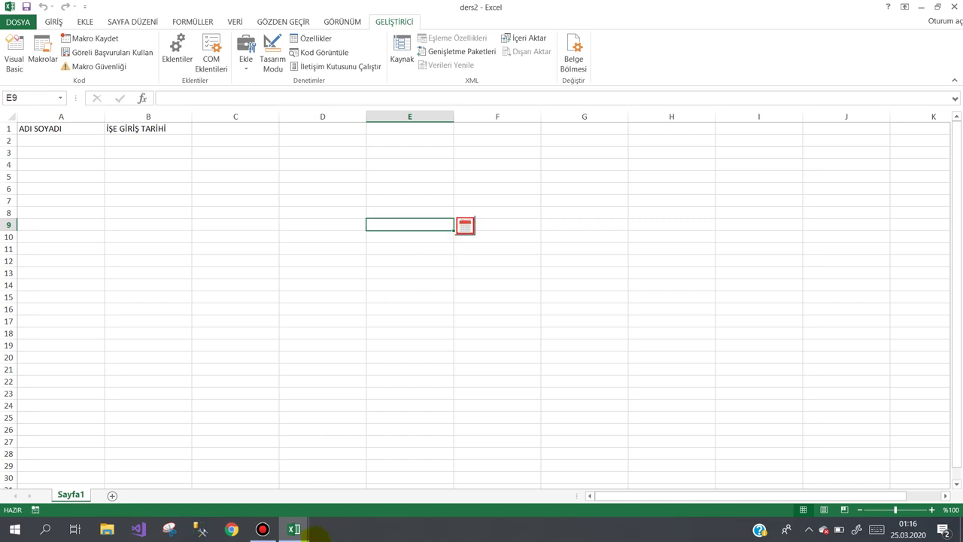
# Change the Top offset to -5 and verify the button position on B10, D9, E7, F9, C7, C3 and B2
pyautogui.click(305, 534)
pyautogui.click(344, 477)
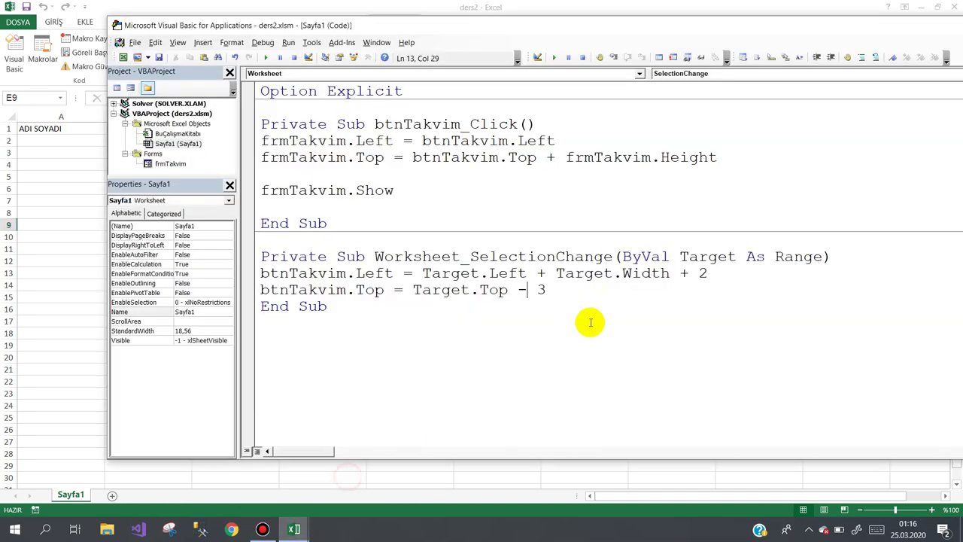
pyautogui.doubleClick(541, 290)
pyautogui.write('5')
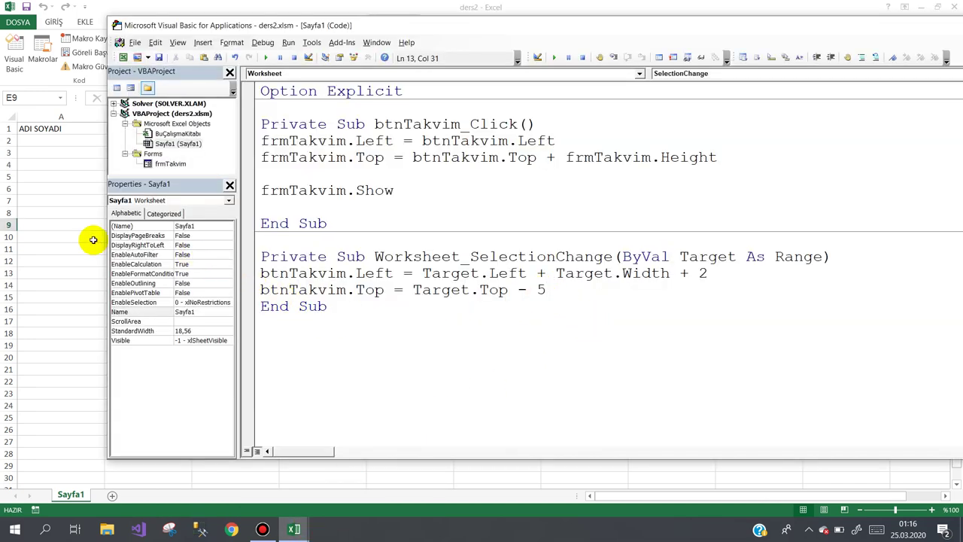
pyautogui.click(93, 239)
pyautogui.click(188, 236)
pyautogui.click(322, 225)
pyautogui.click(410, 190)
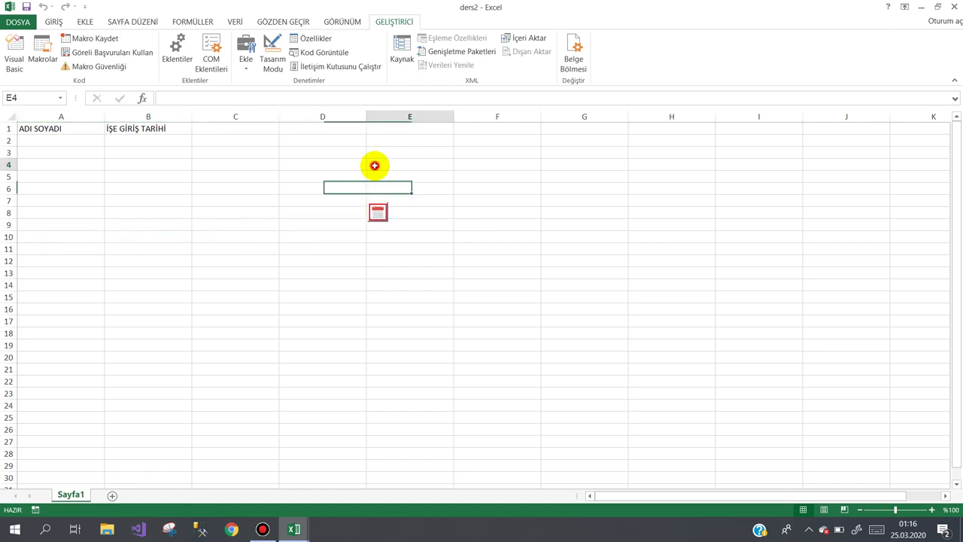
pyautogui.click(497, 225)
pyautogui.click(337, 236)
pyautogui.click(253, 202)
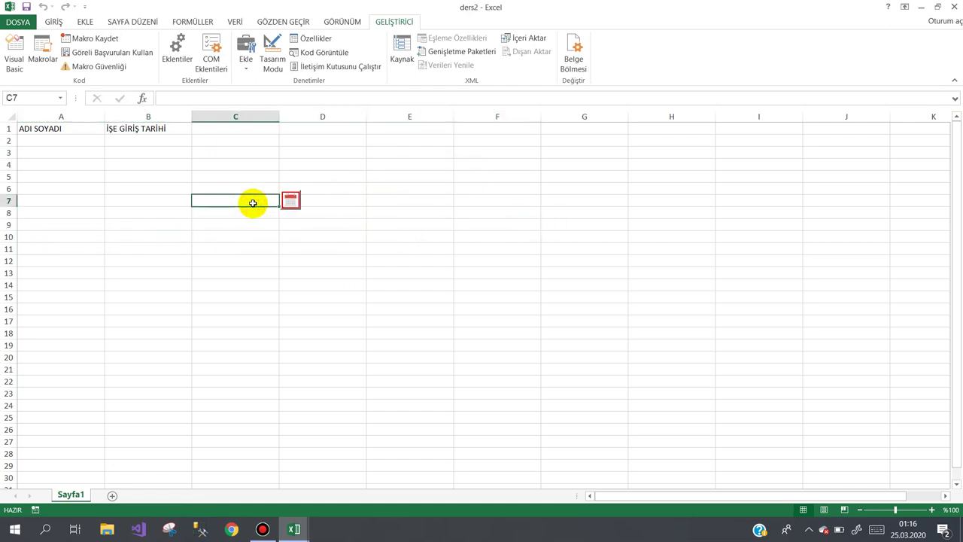
pyautogui.click(230, 155)
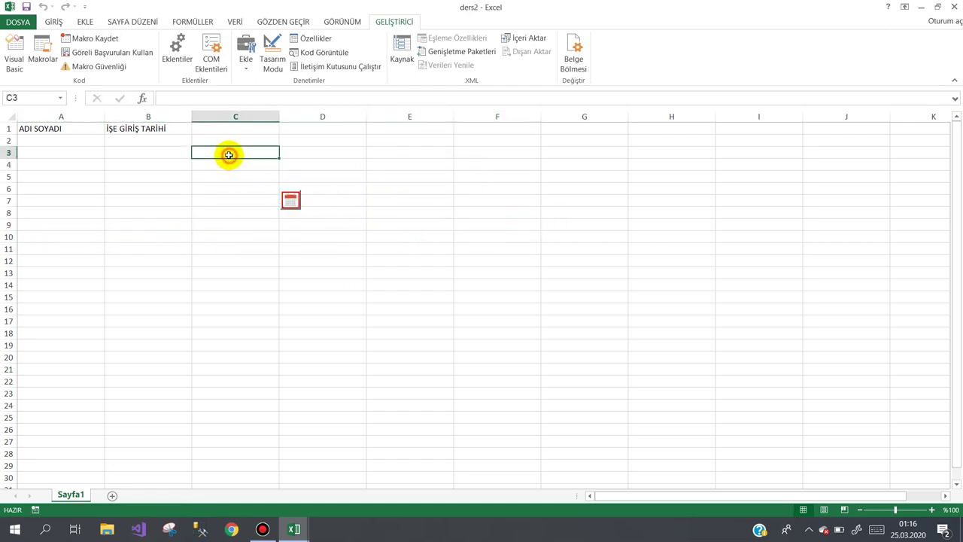
pyautogui.click(146, 143)
pyautogui.moveTo(293, 528)
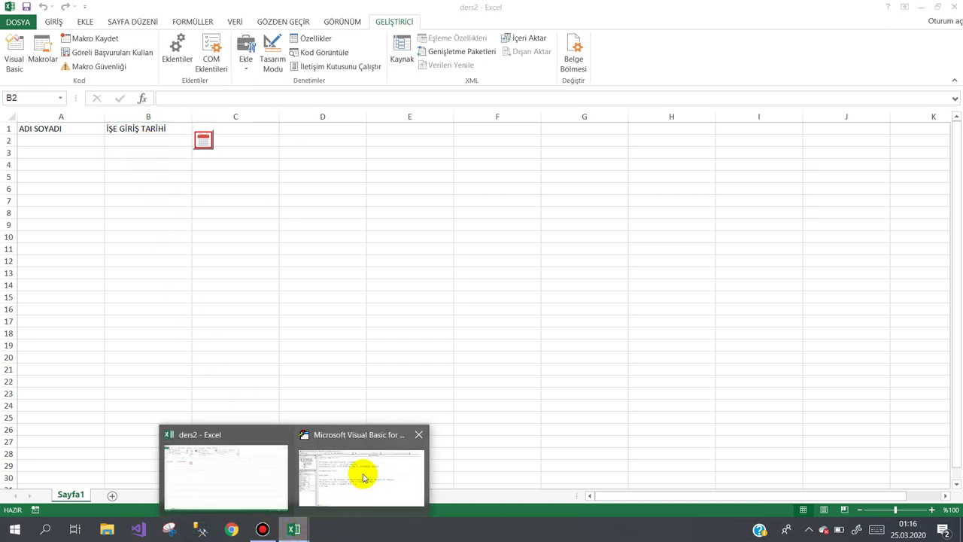
pyautogui.click(361, 472)
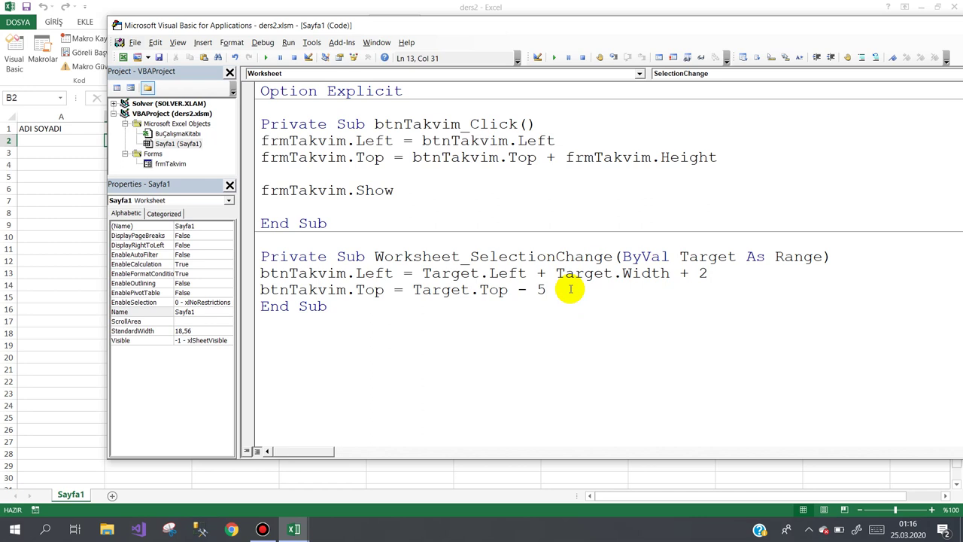
# In Design Mode, select btnTakvim and set its Visible property to False in Properties
pyautogui.click(65, 152)
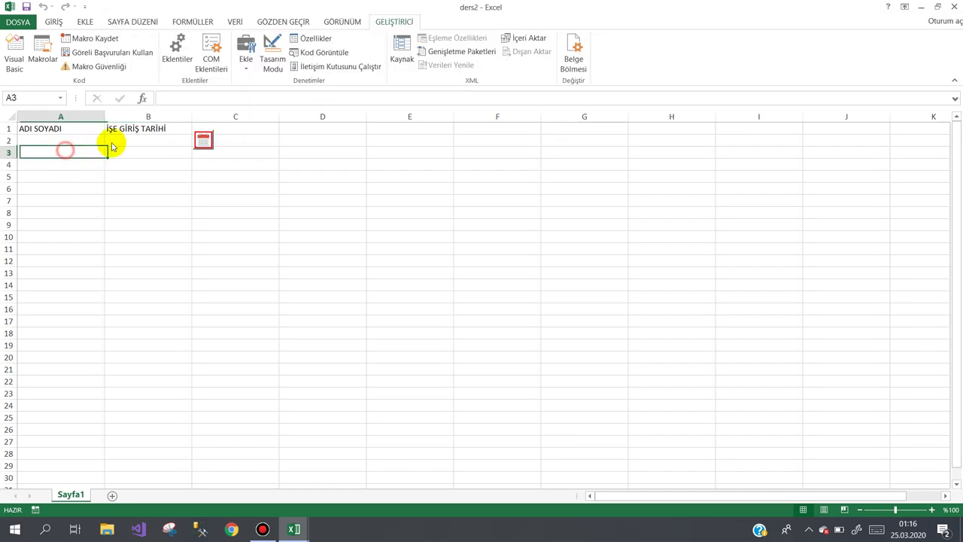
pyautogui.click(272, 56)
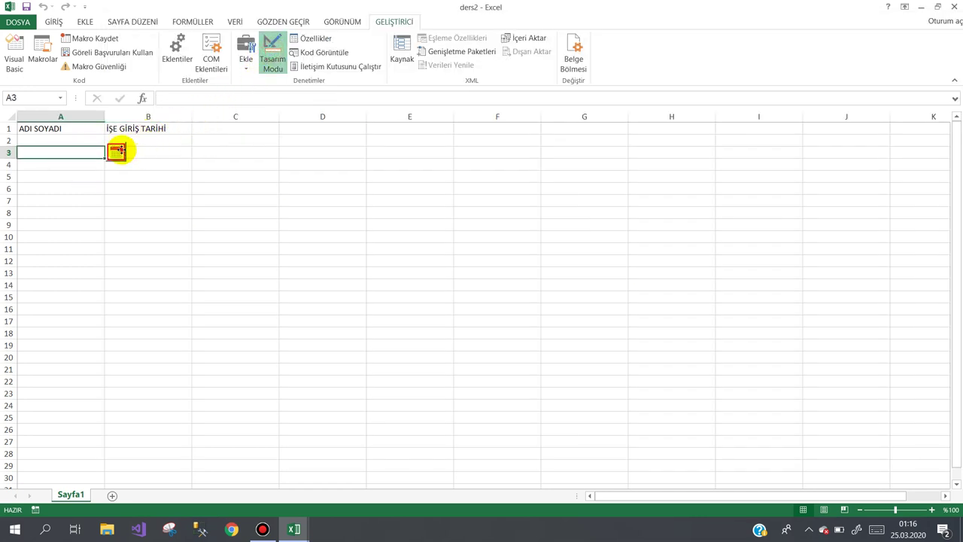
pyautogui.click(118, 151)
pyautogui.click(314, 38)
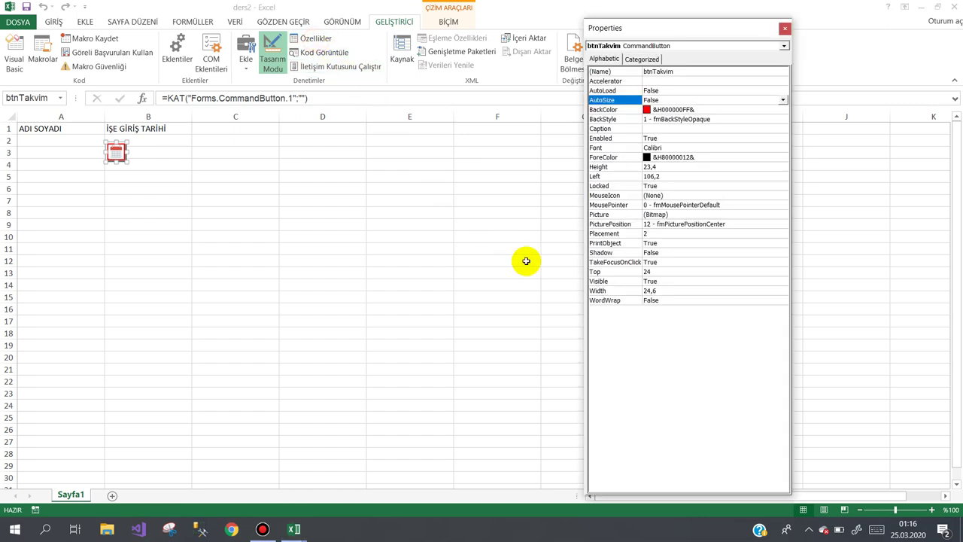
pyautogui.doubleClick(613, 281)
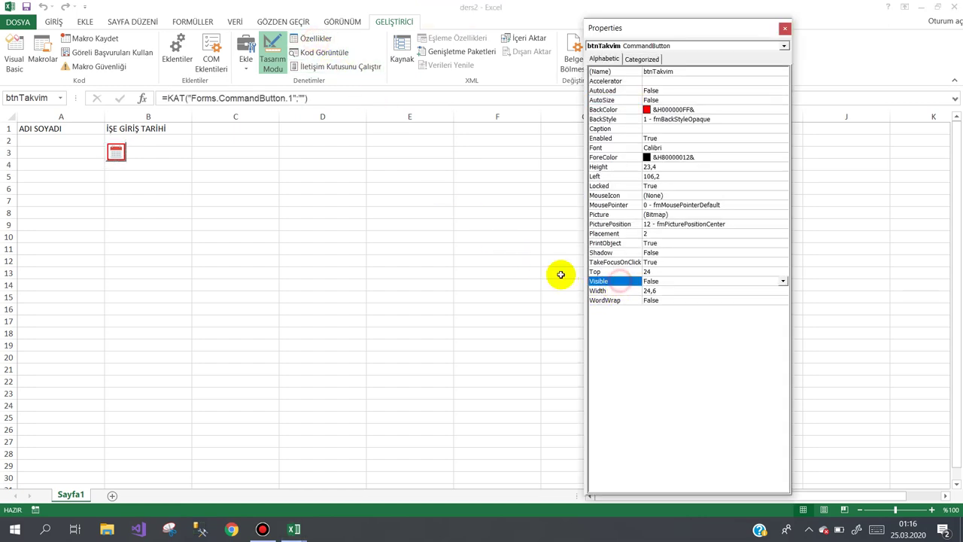
pyautogui.click(359, 192)
# Discard an unfinished If line and comment out the two btnTakvim positioning lines
pyautogui.moveTo(295, 528)
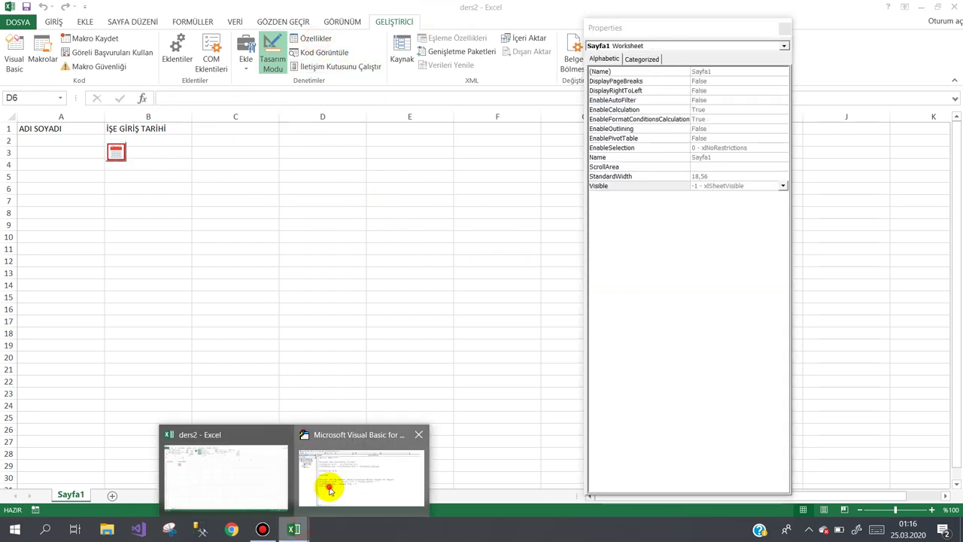
pyautogui.click(326, 486)
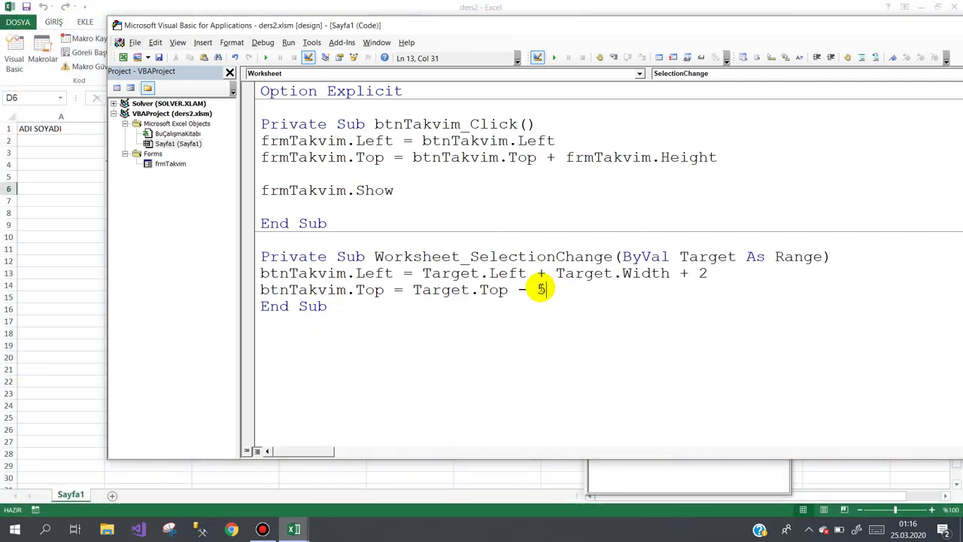
pyautogui.click(845, 256)
pyautogui.press('Return')
pyautogui.write('if left')
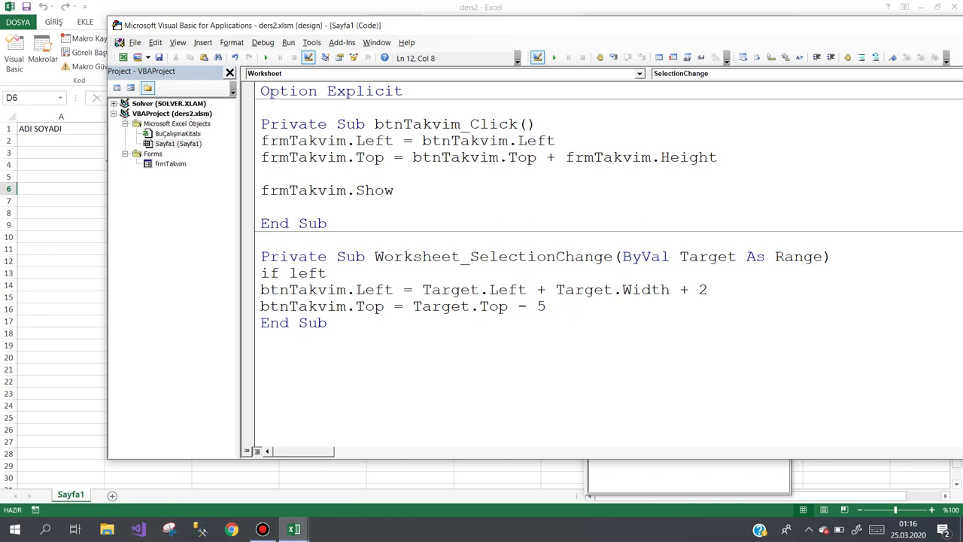
pyautogui.write('("')
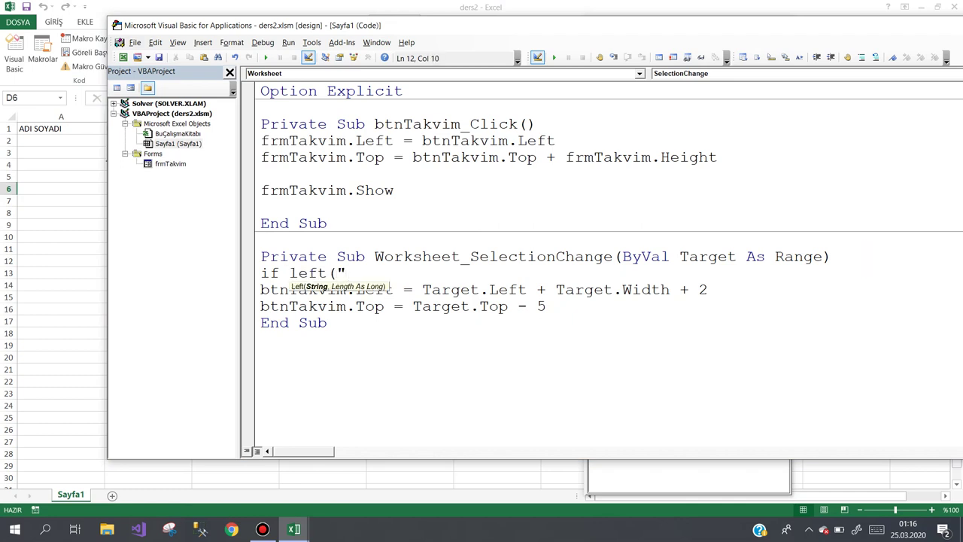
pyautogui.write('get')
pyautogui.write('.ad')
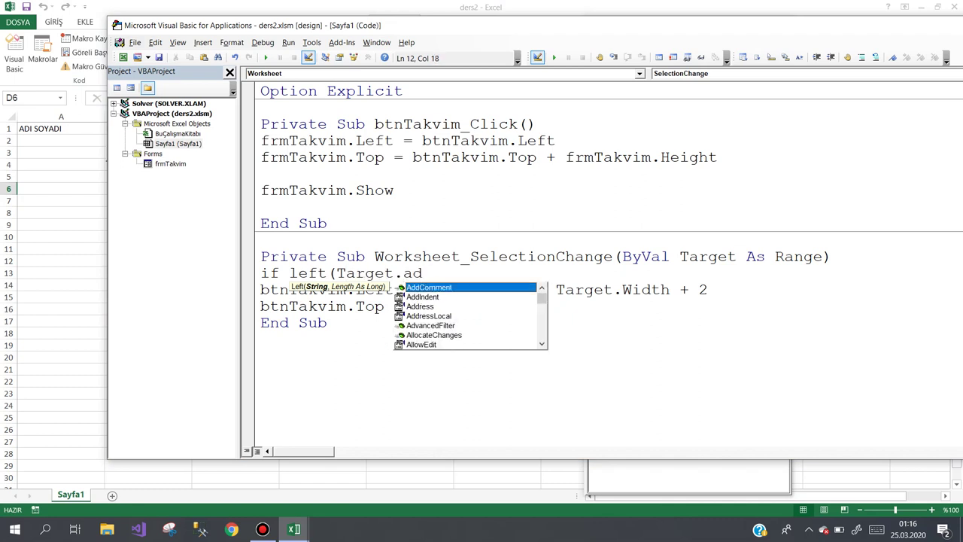
pyautogui.press('Down')
pyautogui.press('Down')
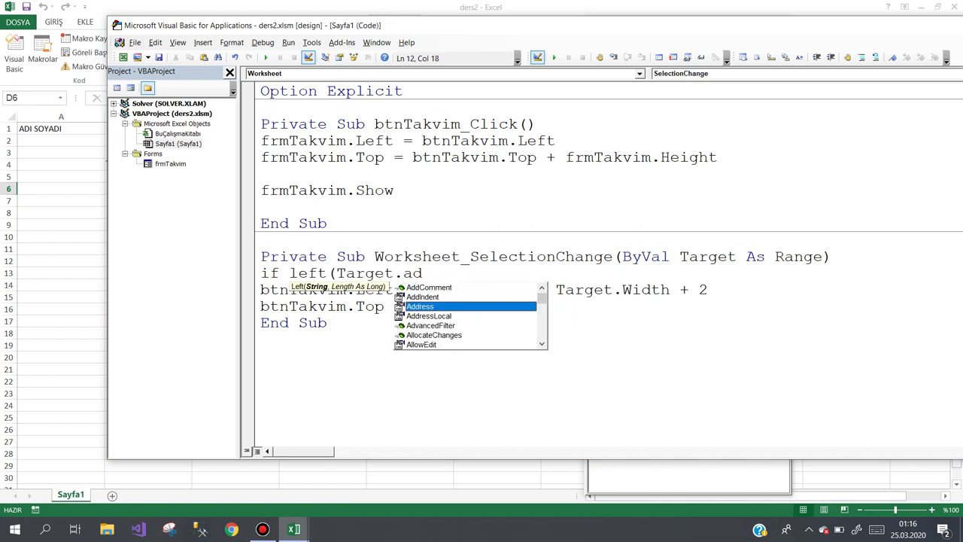
pyautogui.press('Escape')
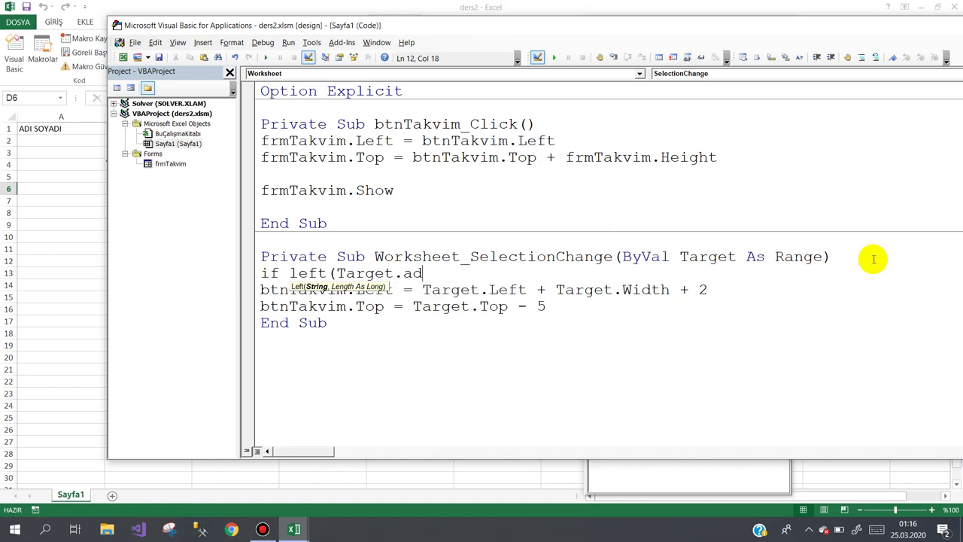
pyautogui.hotkey('shift', 'Home')
pyautogui.press('BackSpace')
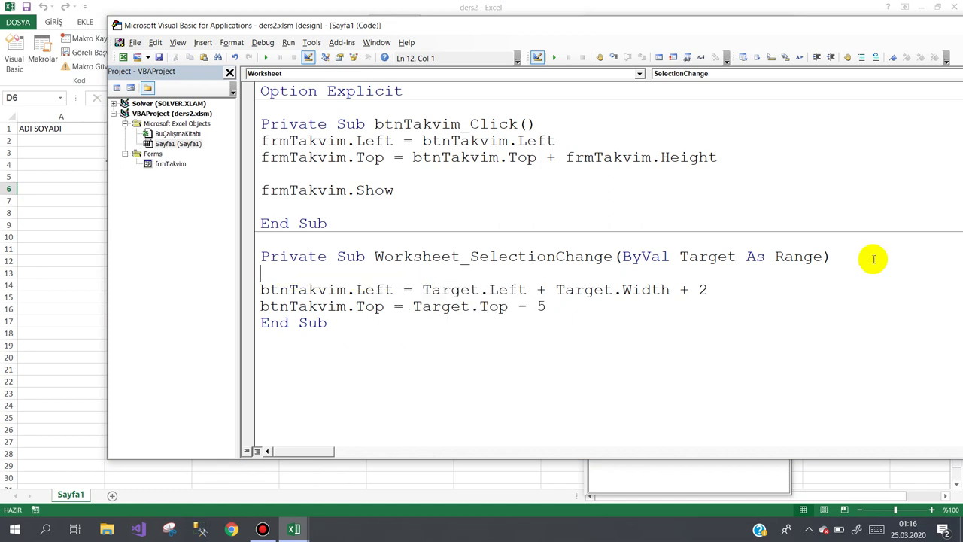
pyautogui.hotkey('shift', 'Down')
pyautogui.hotkey('shift', 'Down')
pyautogui.hotkey('shift', 'Down')
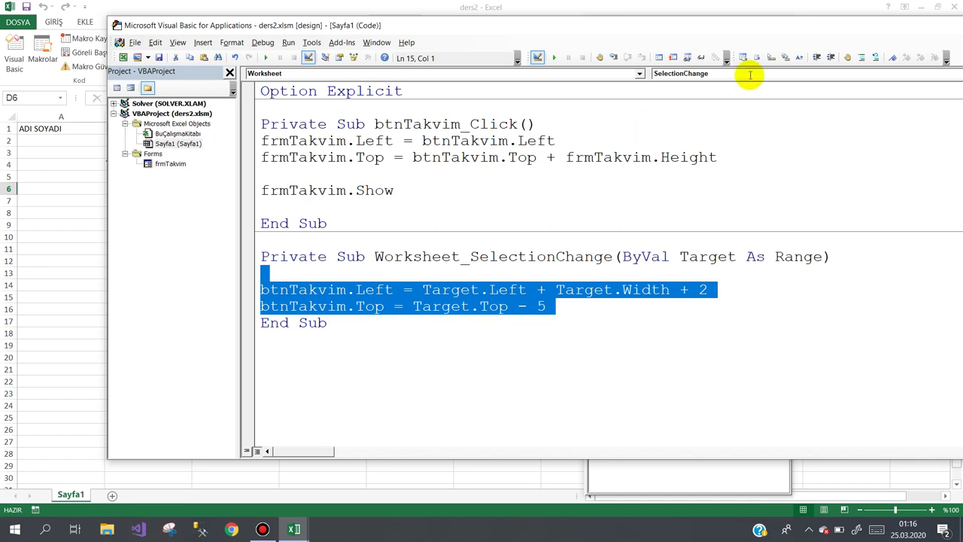
pyautogui.click(849, 59)
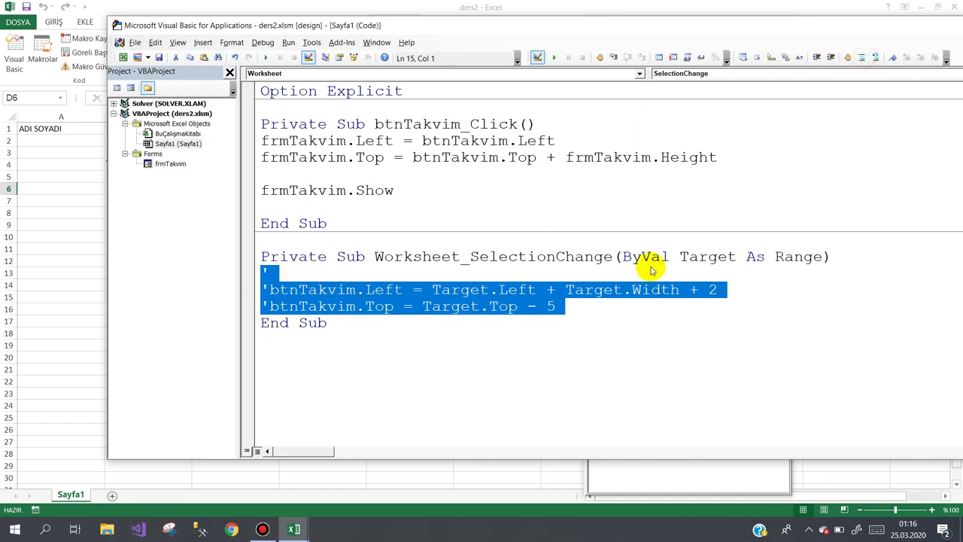
pyautogui.press('Left')
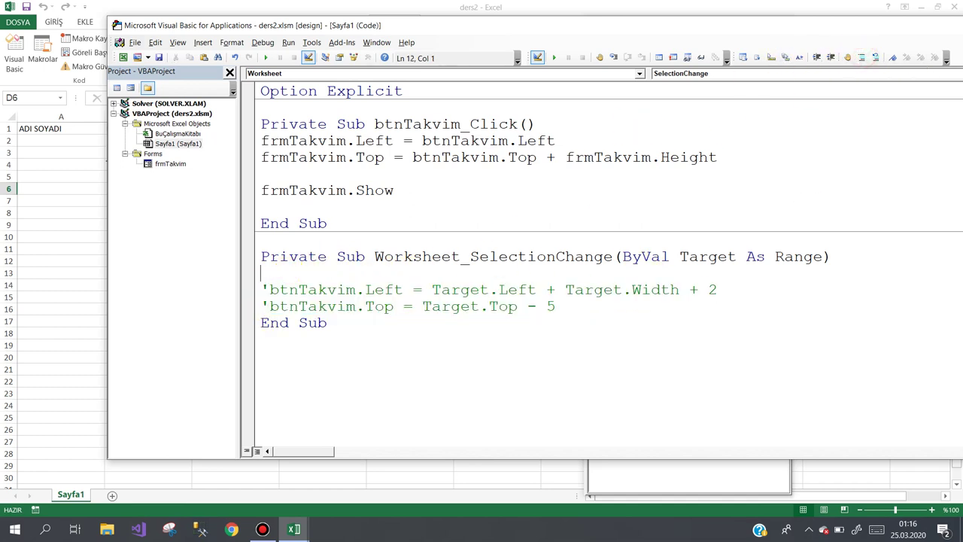
# Add MsgBox Target.Address to the handler and return to the worksheet
pyautogui.press('Return')
pyautogui.write('msg')
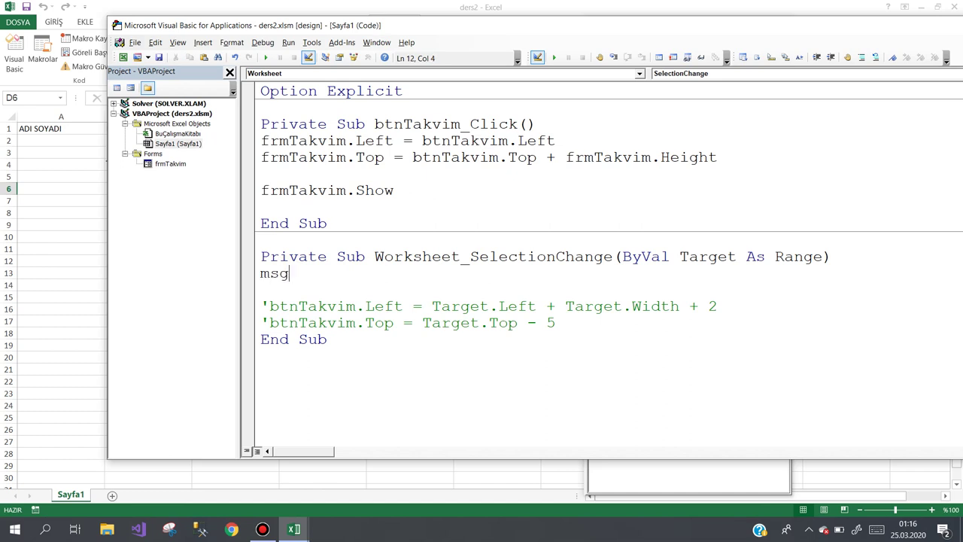
pyautogui.write('box ta')
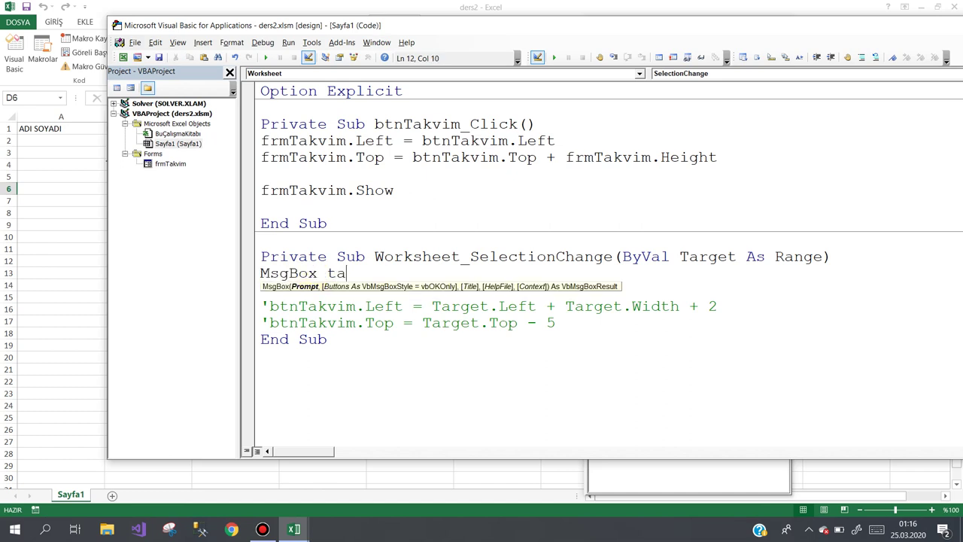
pyautogui.hotkey('ctrl', 'space')
pyautogui.write('.a')
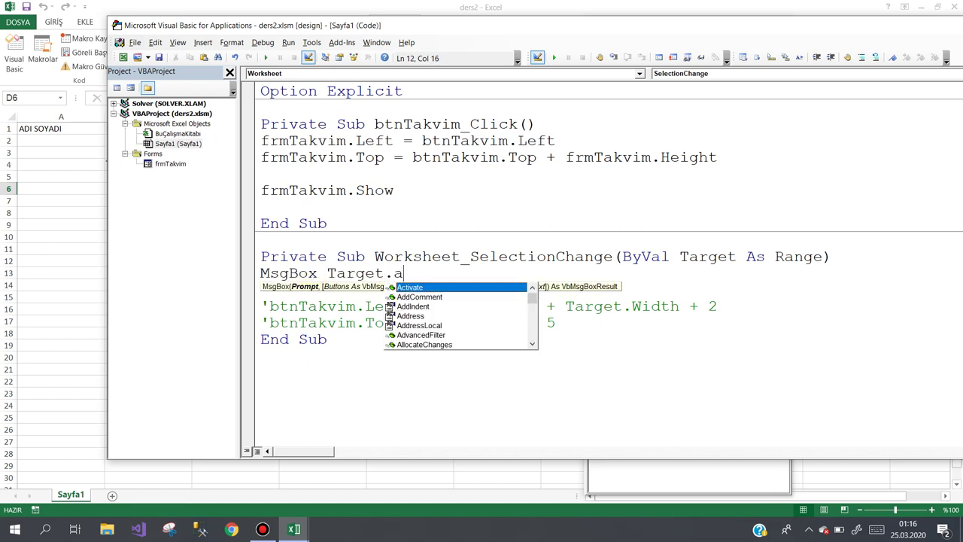
pyautogui.write('d')
pyautogui.press('Down')
pyautogui.press('Down')
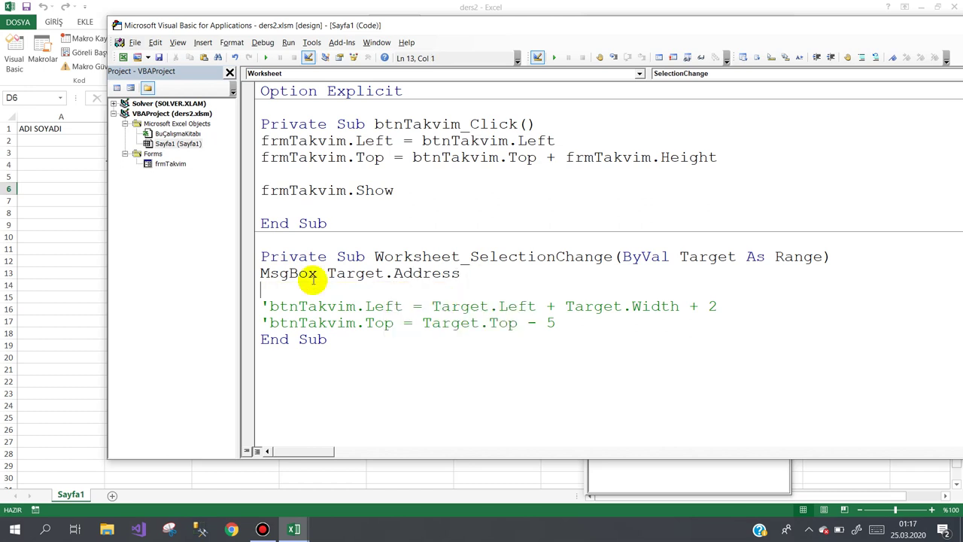
pyautogui.click(71, 214)
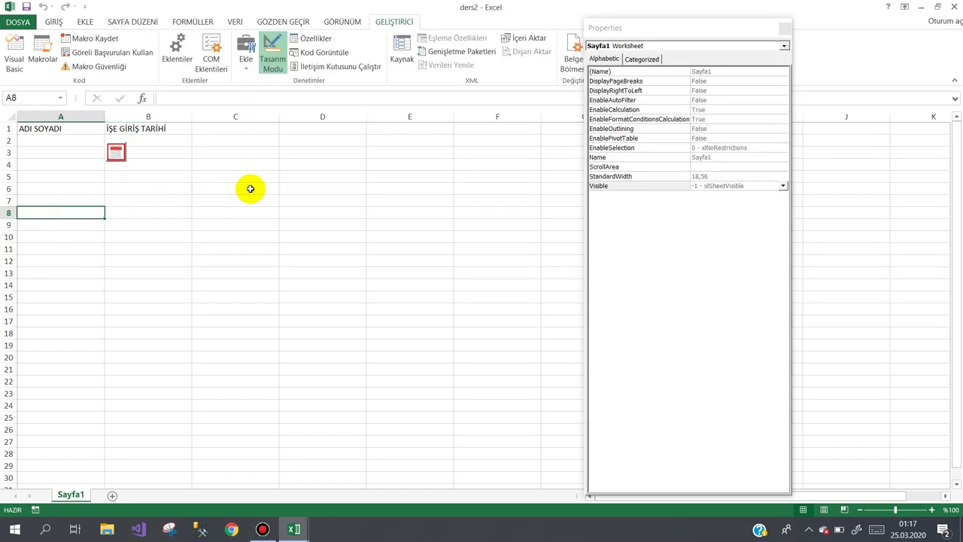
# Turn off Design Mode and select C4 and B4, dismissing their $C$4 and $B$4 messages
pyautogui.click(273, 56)
pyautogui.click(267, 163)
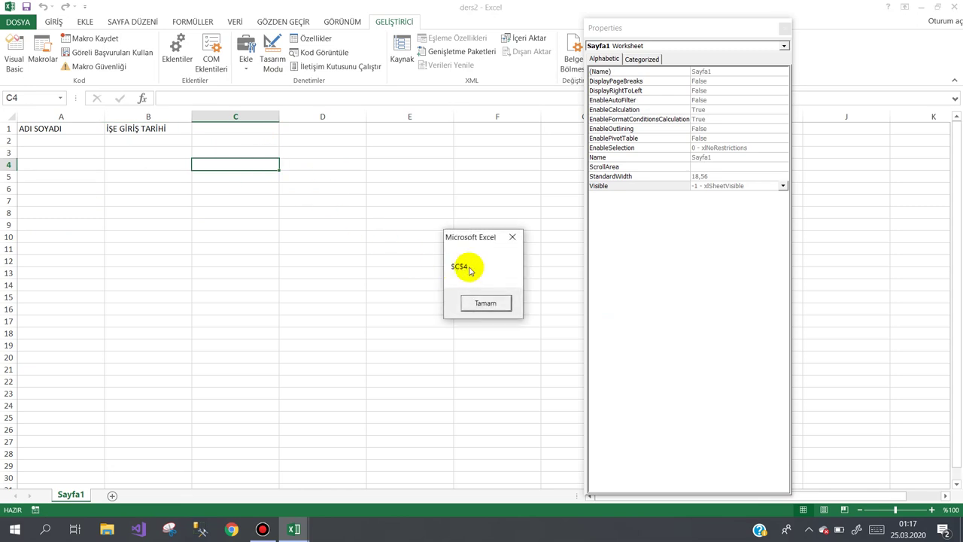
pyautogui.click(481, 302)
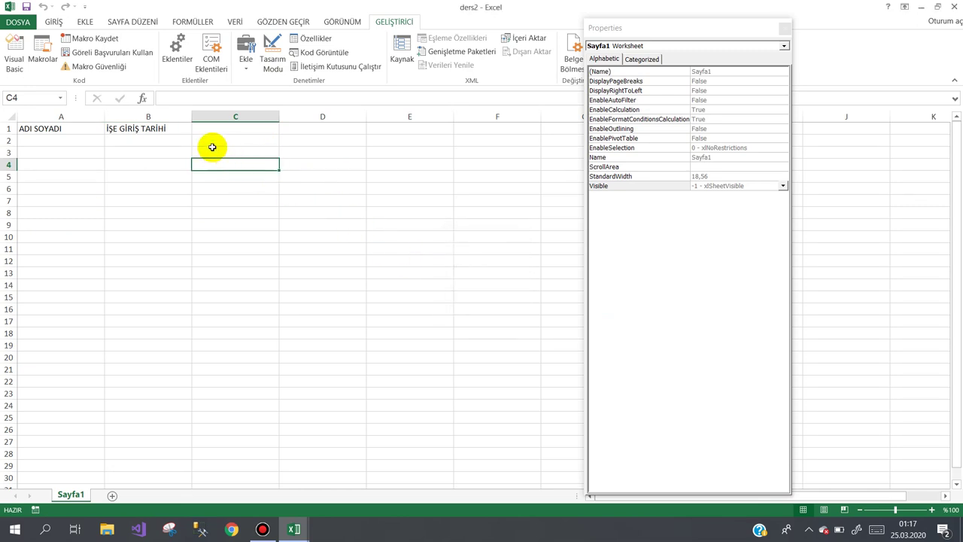
pyautogui.click(138, 163)
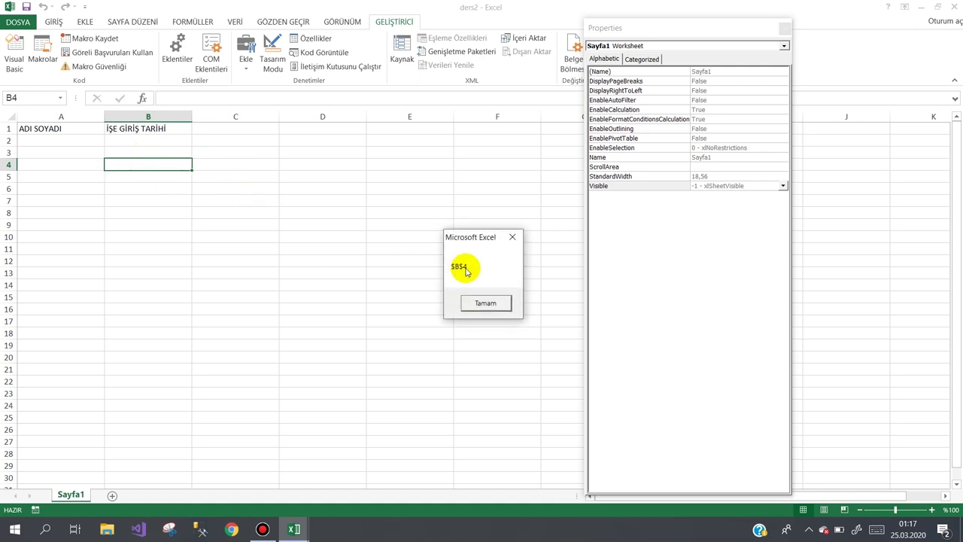
pyautogui.click(485, 303)
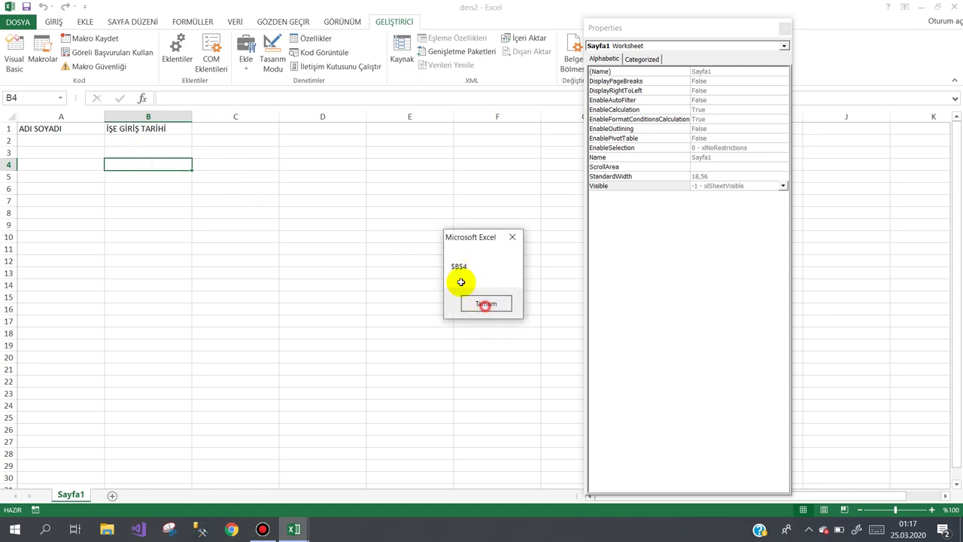
# Close Properties, test E5, C12 and B7 address messages, then return to the code editor
pyautogui.click(785, 28)
pyautogui.click(436, 174)
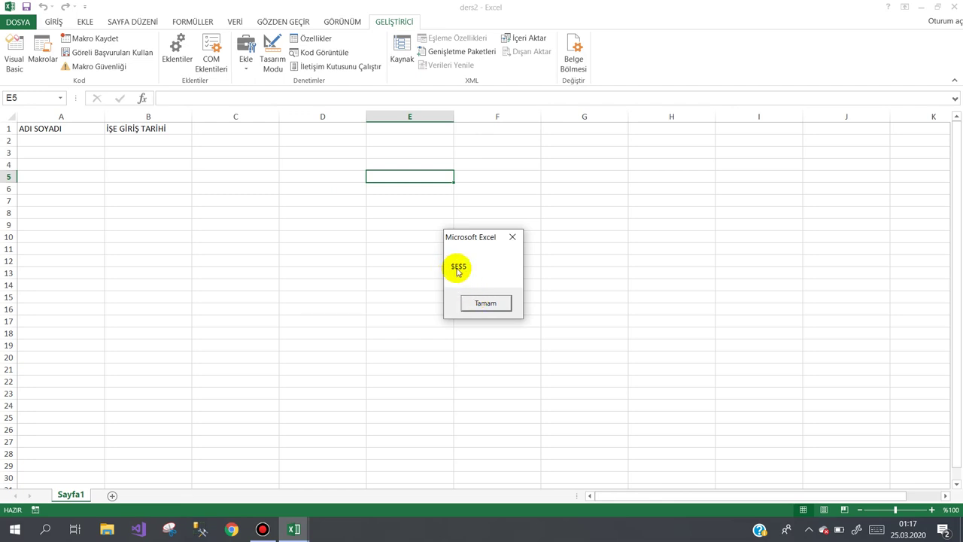
pyautogui.click(485, 303)
pyautogui.click(258, 259)
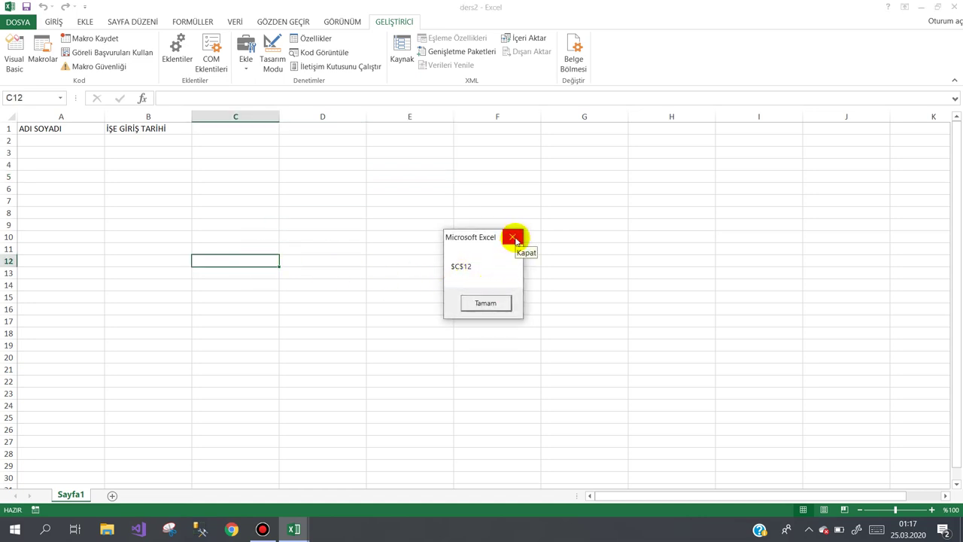
pyautogui.click(516, 240)
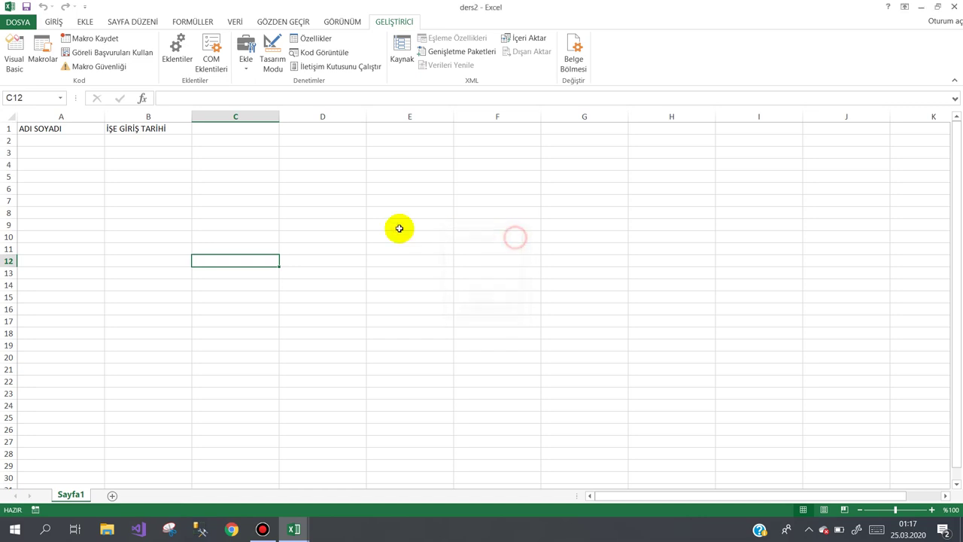
pyautogui.click(140, 200)
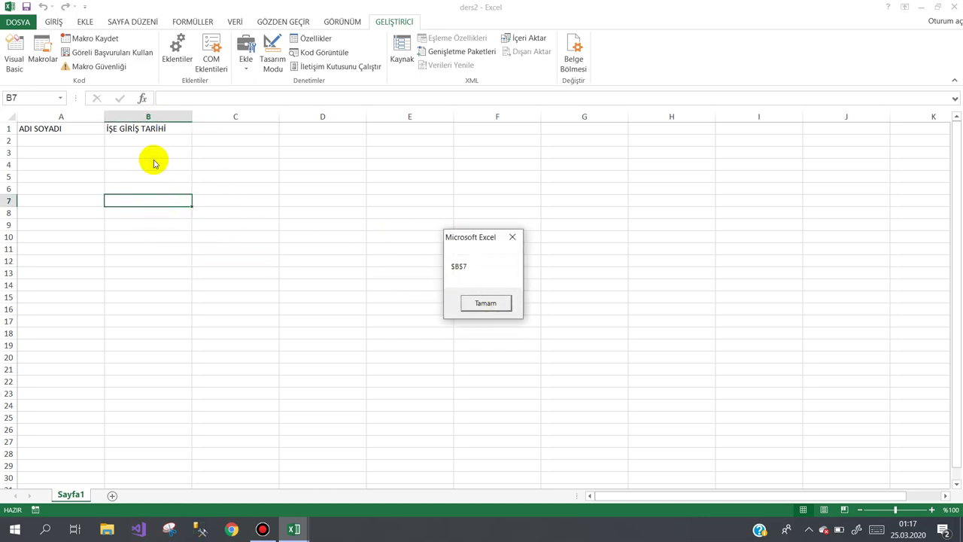
pyautogui.click(511, 239)
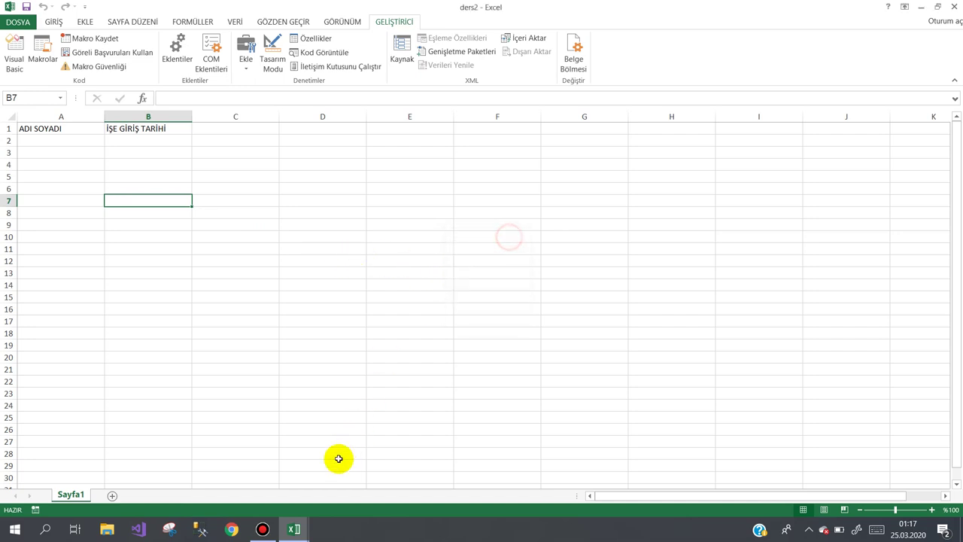
pyautogui.moveTo(293, 528)
pyautogui.click(329, 467)
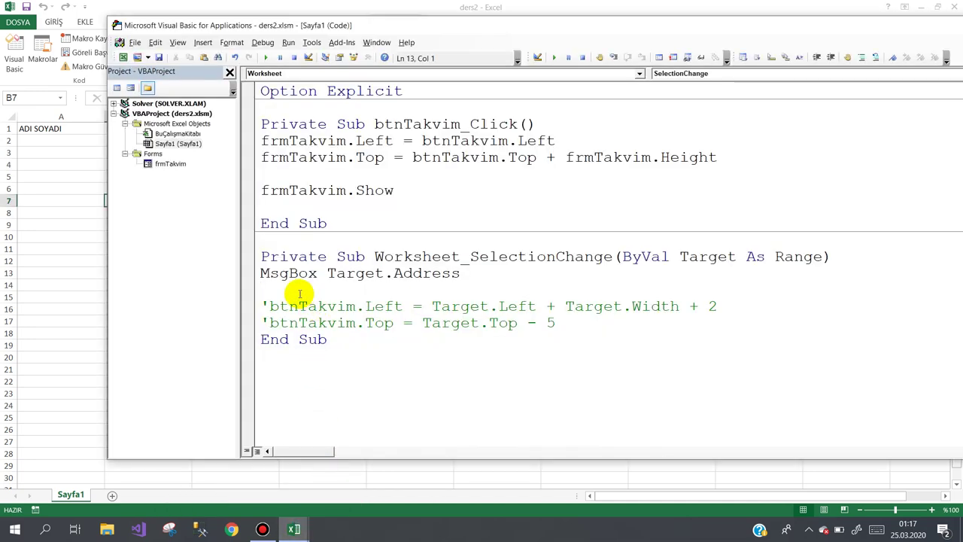
# Replace the MsgBox line with If Left(Target.Address, 3) = "$B$" Then
pyautogui.moveTo(261, 274); pyautogui.dragTo(261, 290)
pyautogui.press('Delete')
pyautogui.write('if left')
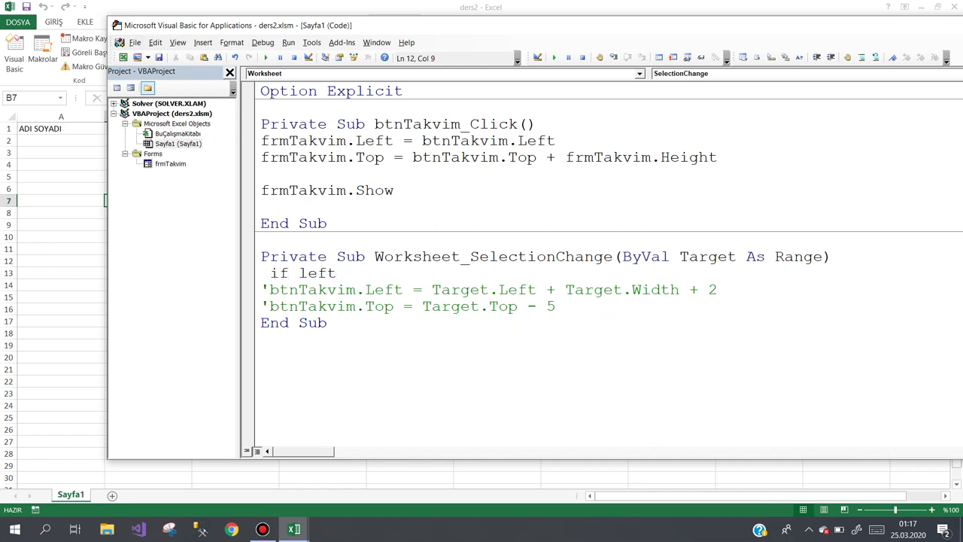
pyautogui.write('(tar')
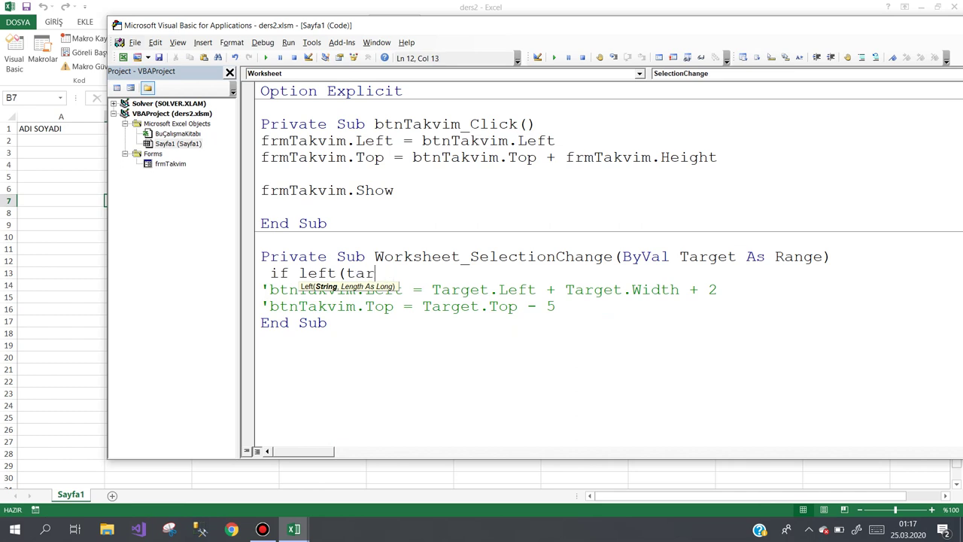
pyautogui.hotkey('ctrl', 'space')
pyautogui.write('.a')
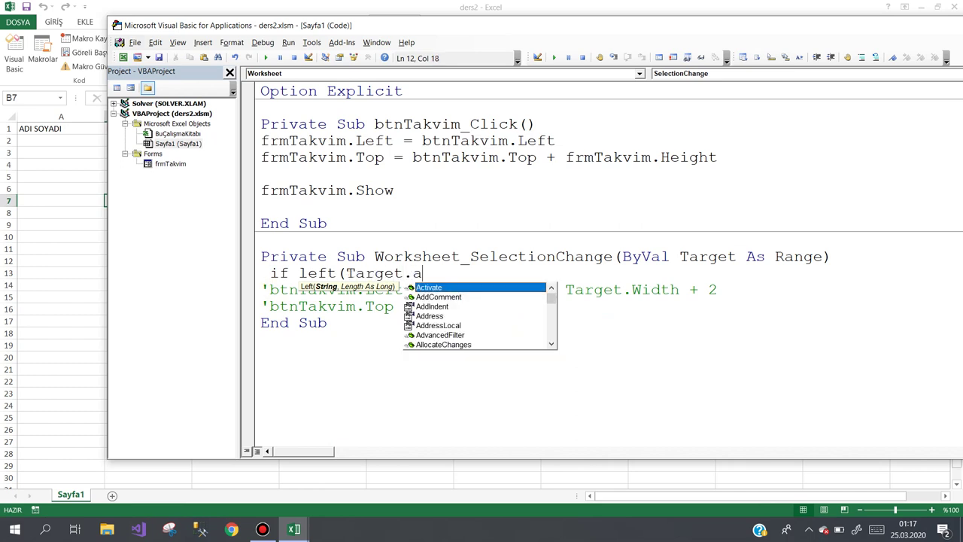
pyautogui.write('d')
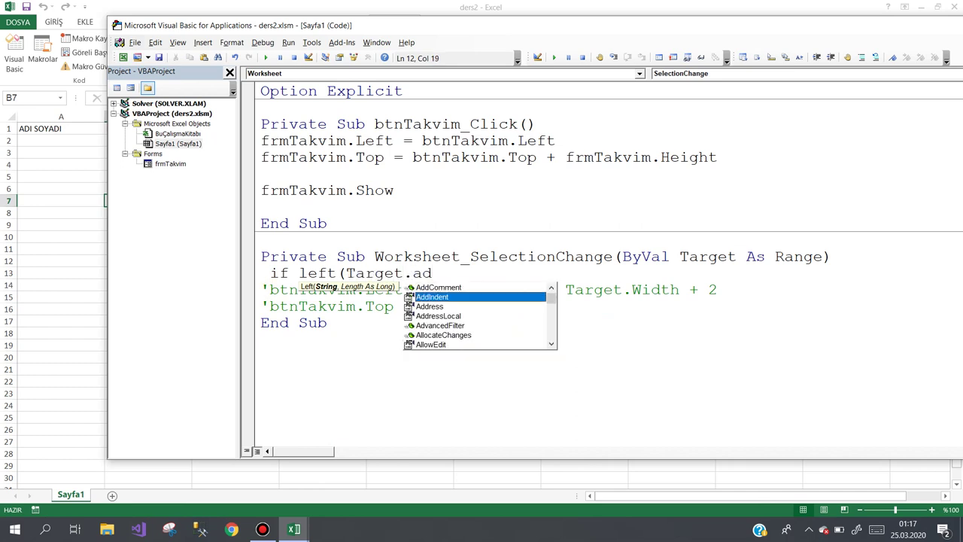
pyautogui.press('Down')
pyautogui.write(',')
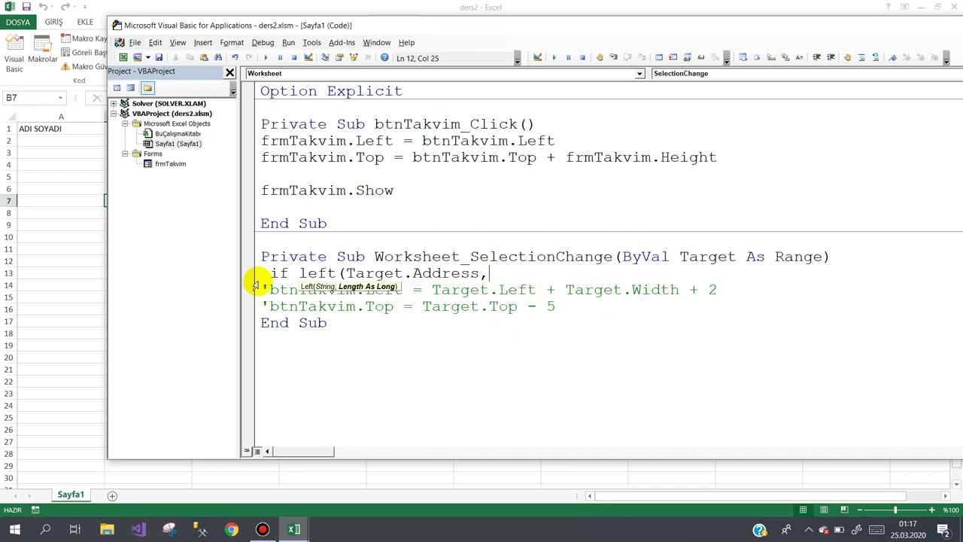
pyautogui.write('3)')
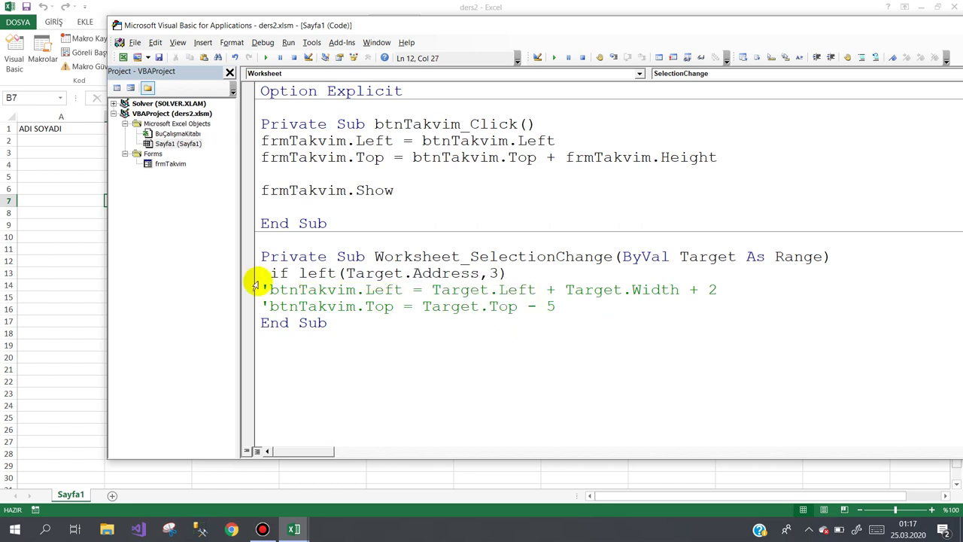
pyautogui.write('="$B$" t')
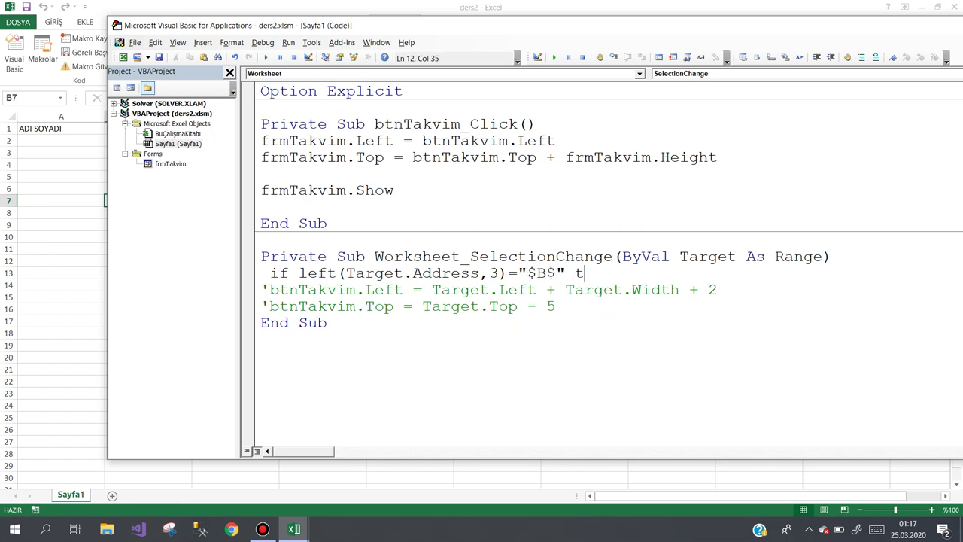
pyautogui.write('hen')
pyautogui.press('Return')
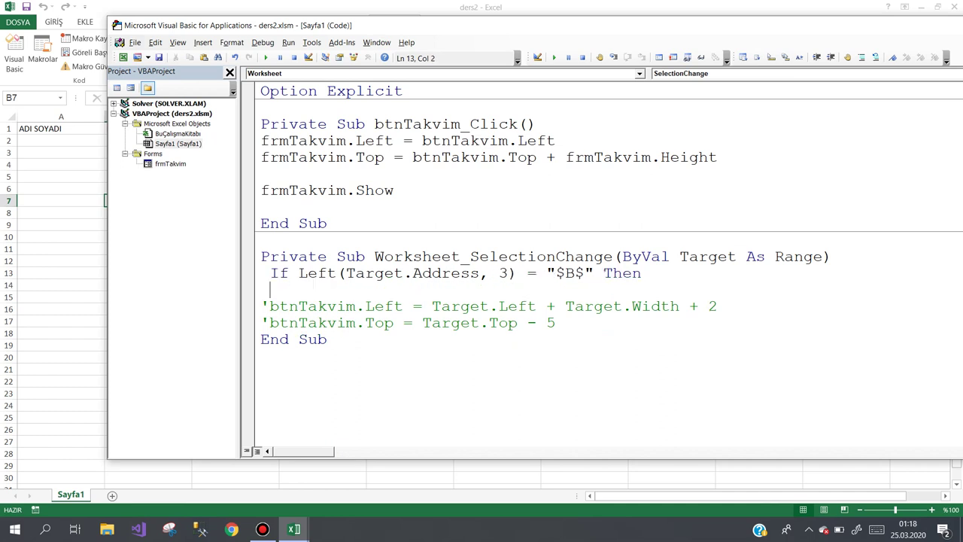
# Insert Dim x As Integer and the For x = 2 To 500 loop above the If line
pyautogui.press('Up')
pyautogui.press('Return')
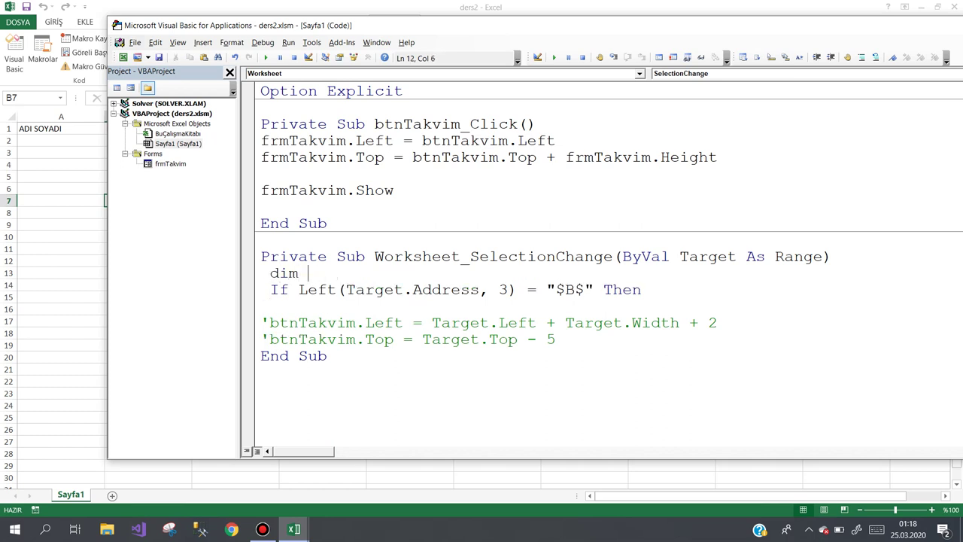
pyautogui.write('x as in')
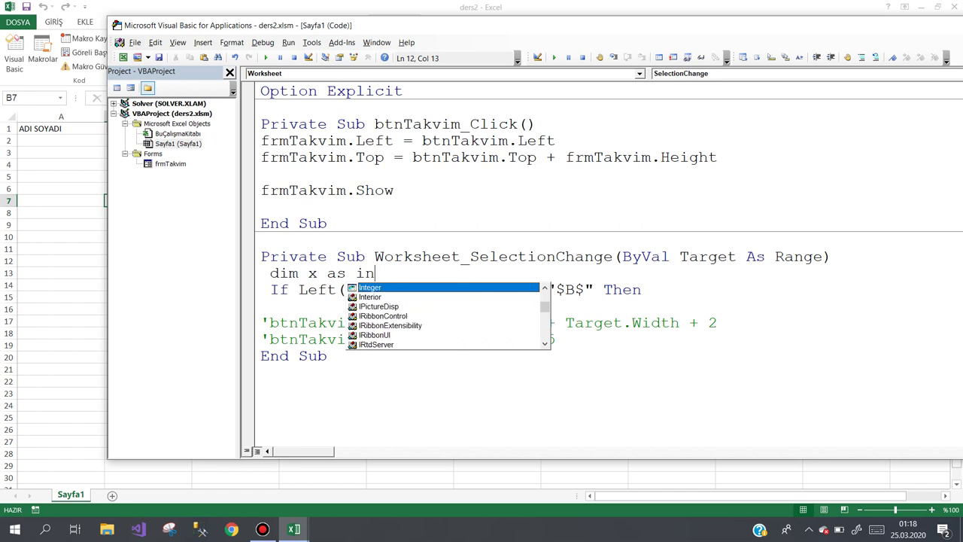
pyautogui.press('Tab')
pyautogui.press('Down')
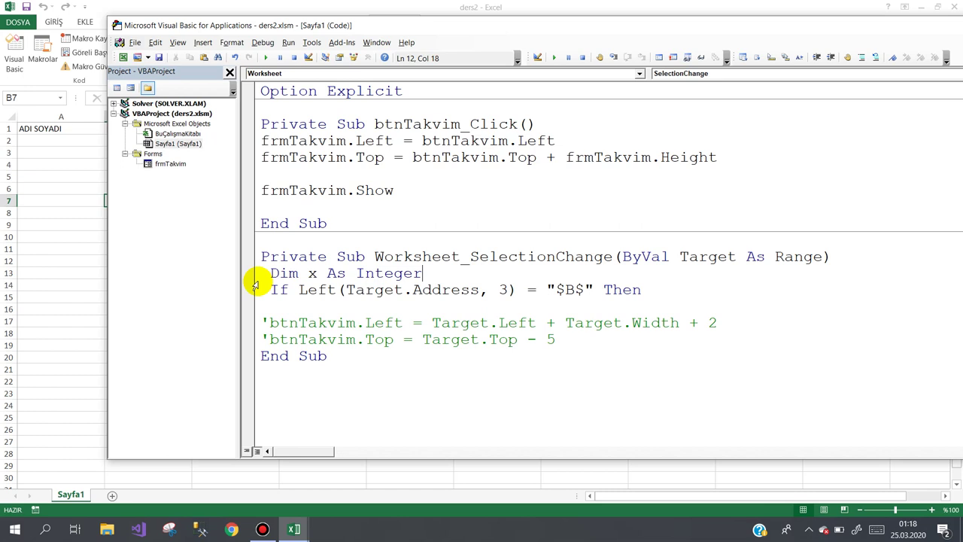
pyautogui.press('Return')
pyautogui.write('for x= 2 to 500')
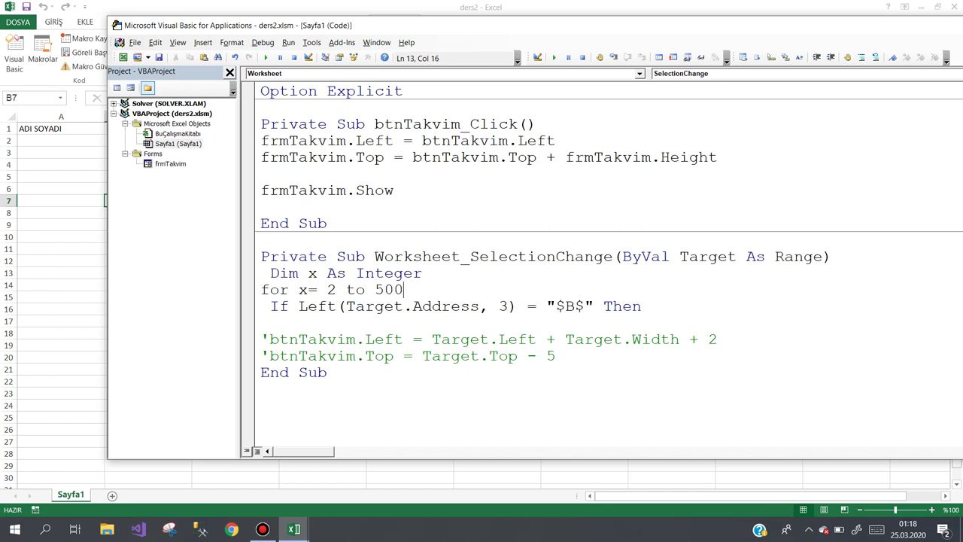
pyautogui.press('Down')
pyautogui.press('Down')
pyautogui.press('Down')
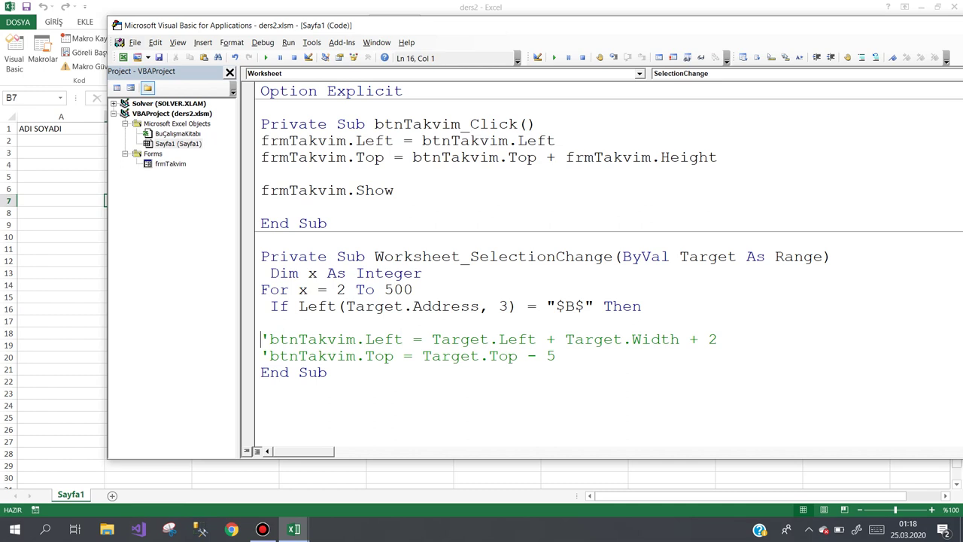
# Uncomment the btnTakvim Left/Top lines, indent them under the If and remove the blank line
pyautogui.hotkey('shift', 'End')
pyautogui.press('Home')
pyautogui.press('Delete')
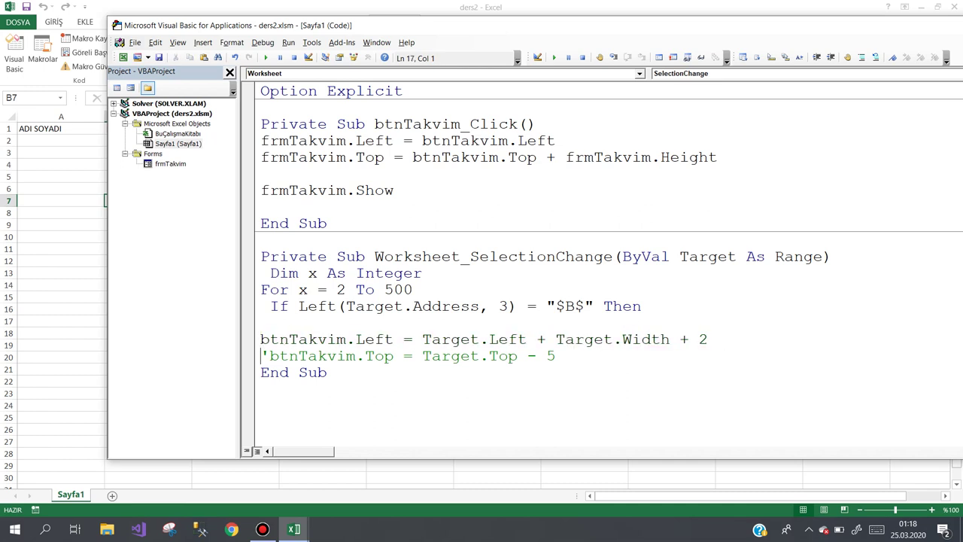
pyautogui.press('Delete')
pyautogui.press('Up')
pyautogui.hotkey('shift', 'Down')
pyautogui.hotkey('shift', 'Down')
pyautogui.press('Tab')
pyautogui.press('Tab')
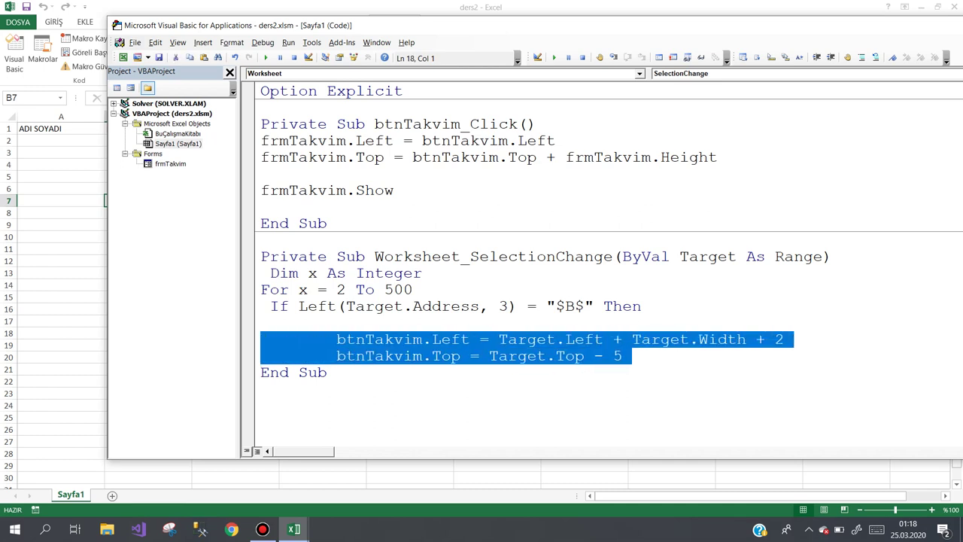
pyautogui.press('Up')
pyautogui.press('Up')
pyautogui.press('Up')
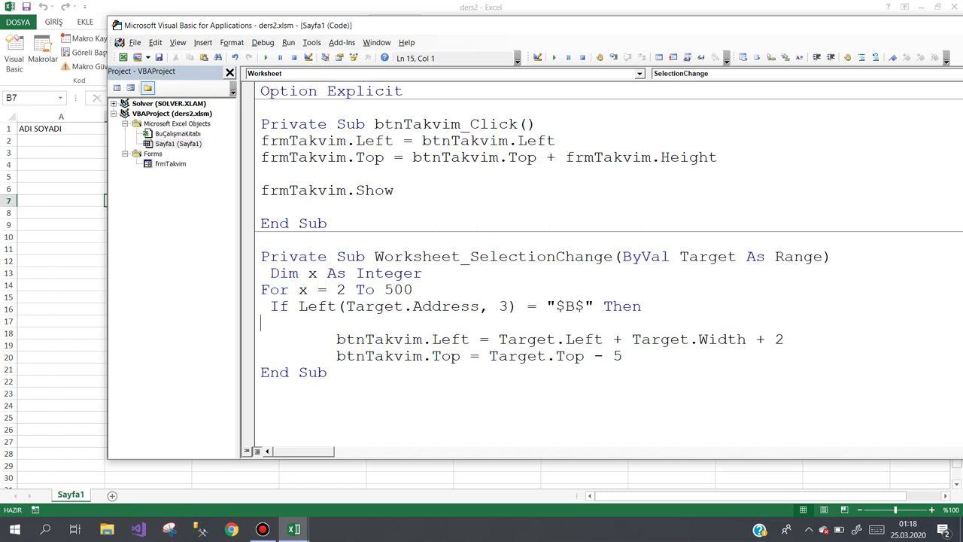
pyautogui.press('Delete')
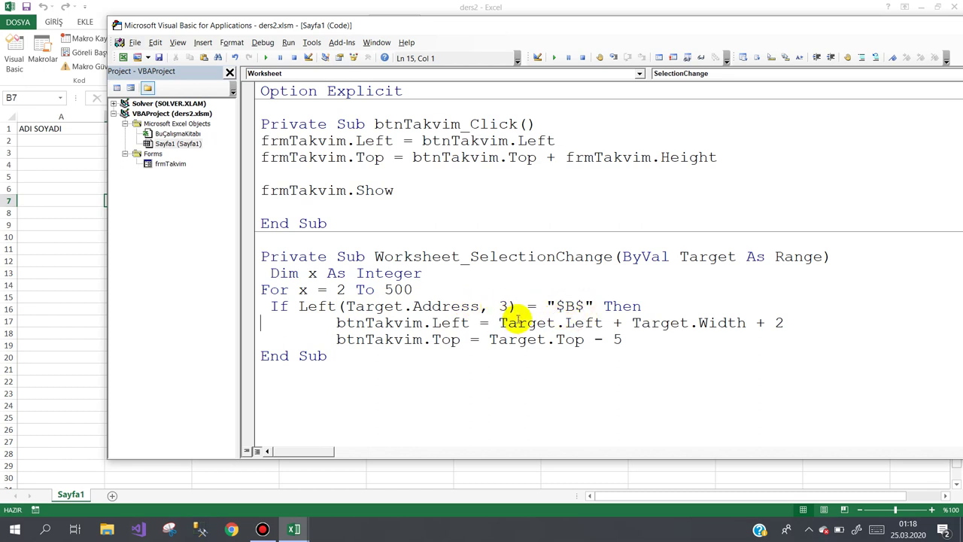
# Begin a new btnTakvim.sho statement below the Top positioning line
pyautogui.click(624, 339)
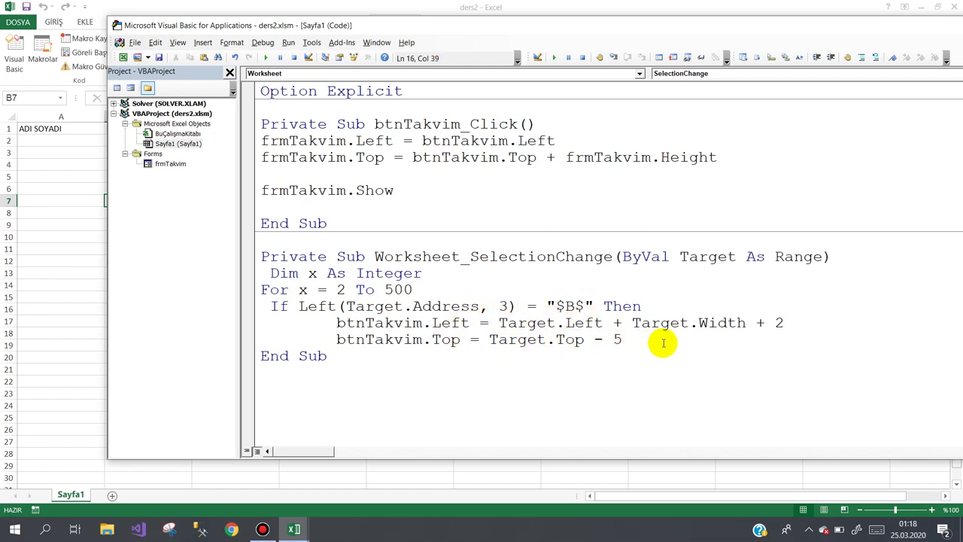
pyautogui.press('Return')
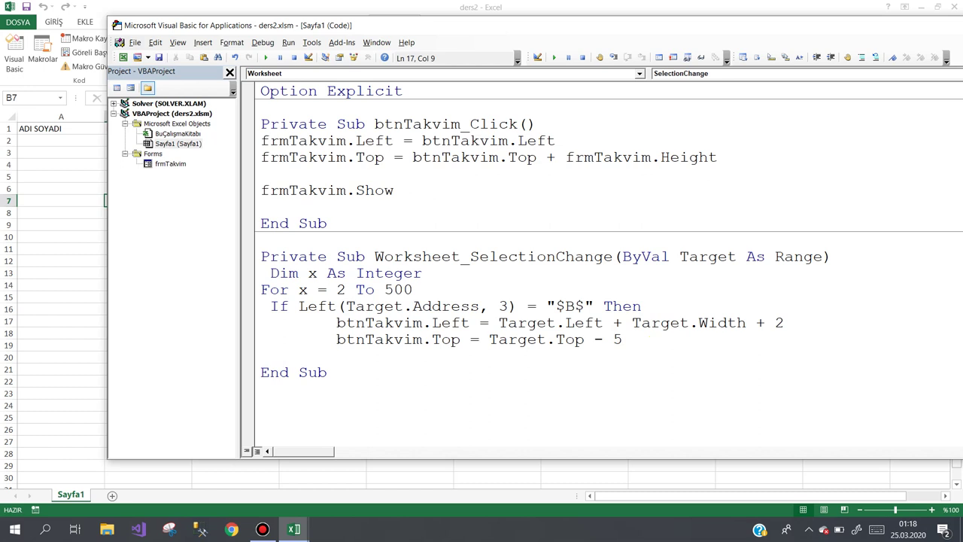
pyautogui.write('btnt')
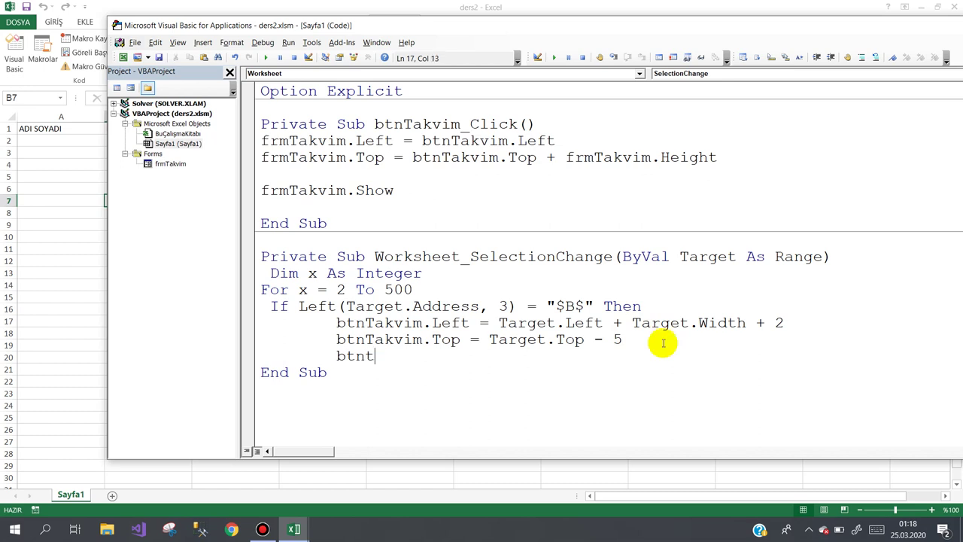
pyautogui.hotkey('ctrl', 'space')
pyautogui.write('.sh')
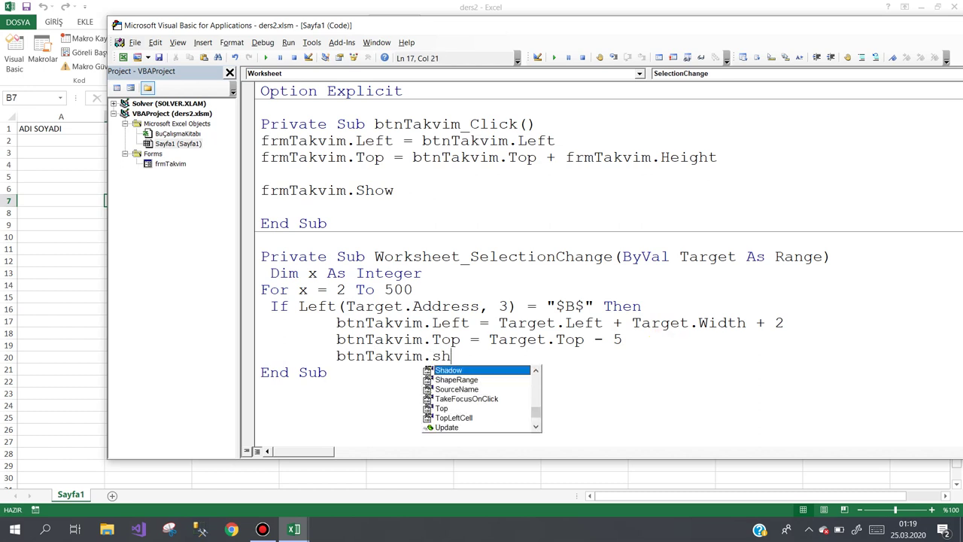
pyautogui.write('o')
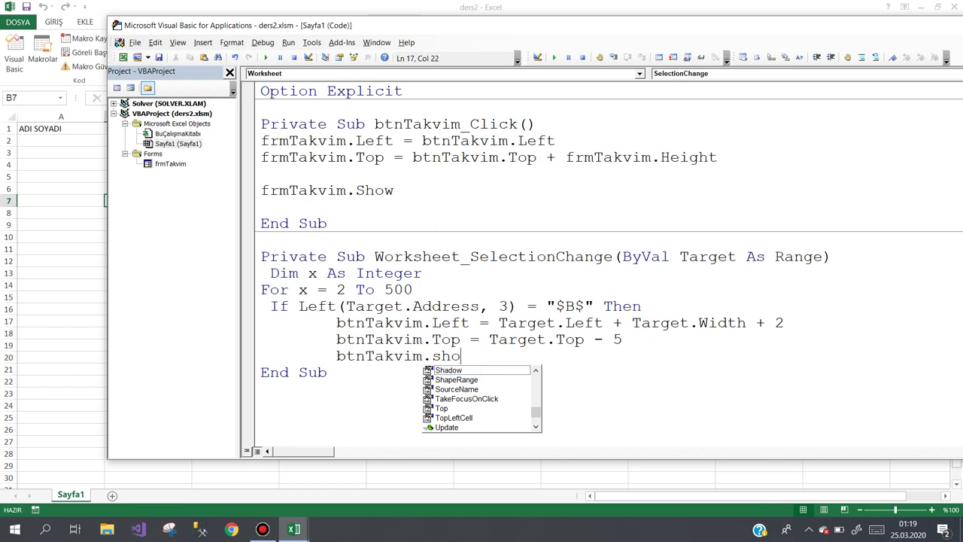
# Complete the line as btnTakvim.Visible = True for column B cells
pyautogui.press('BackSpace')
pyautogui.press('BackSpace')
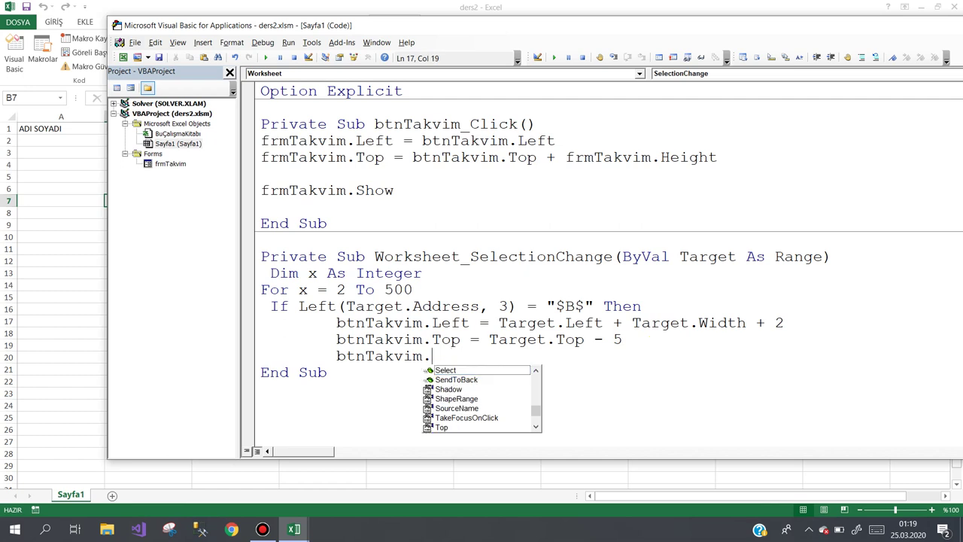
pyautogui.press('BackSpace')
pyautogui.press('BackSpace')
pyautogui.write('.vi')
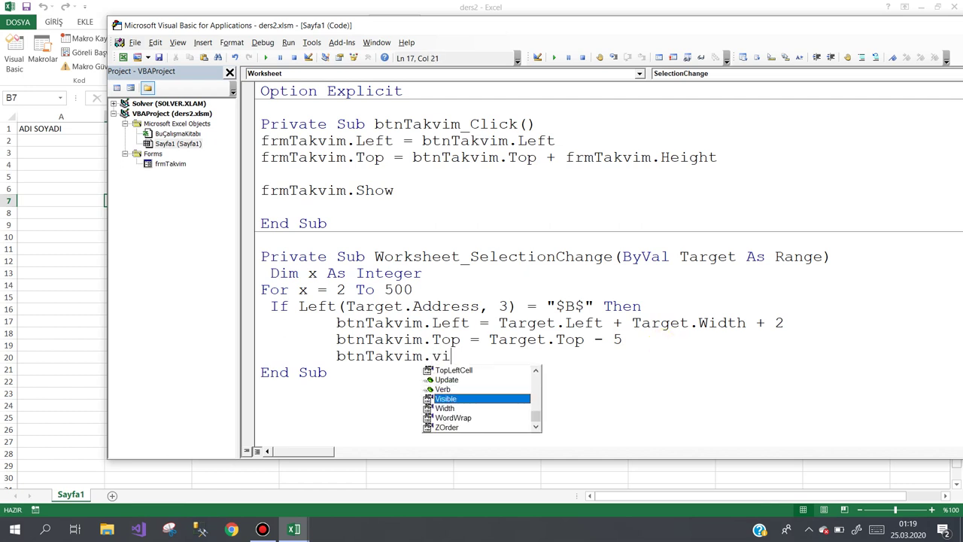
pyautogui.write('=')
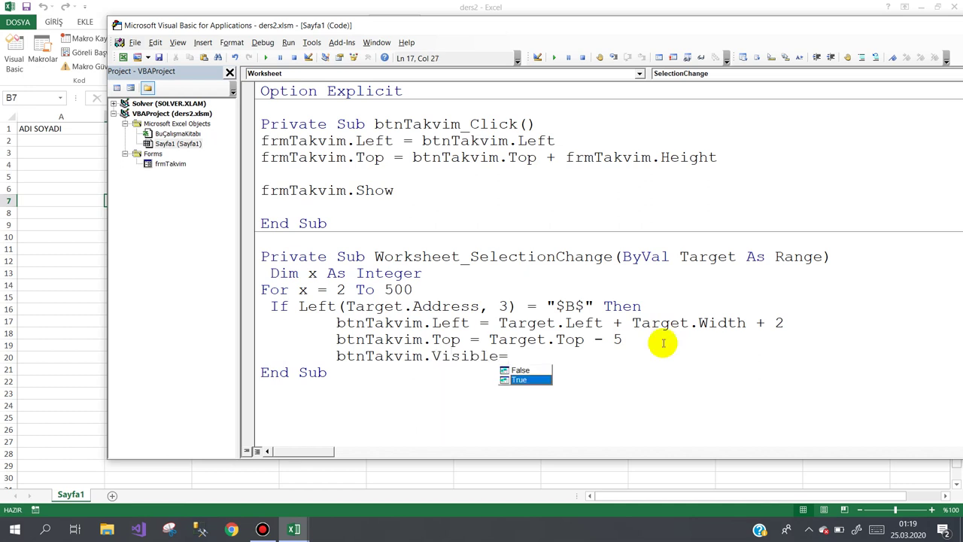
pyautogui.write('True')
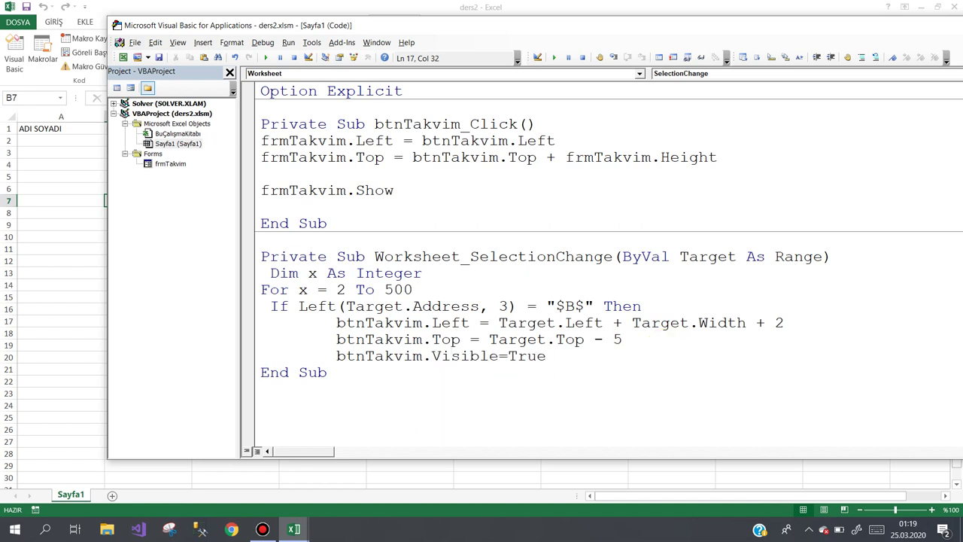
pyautogui.press('Return')
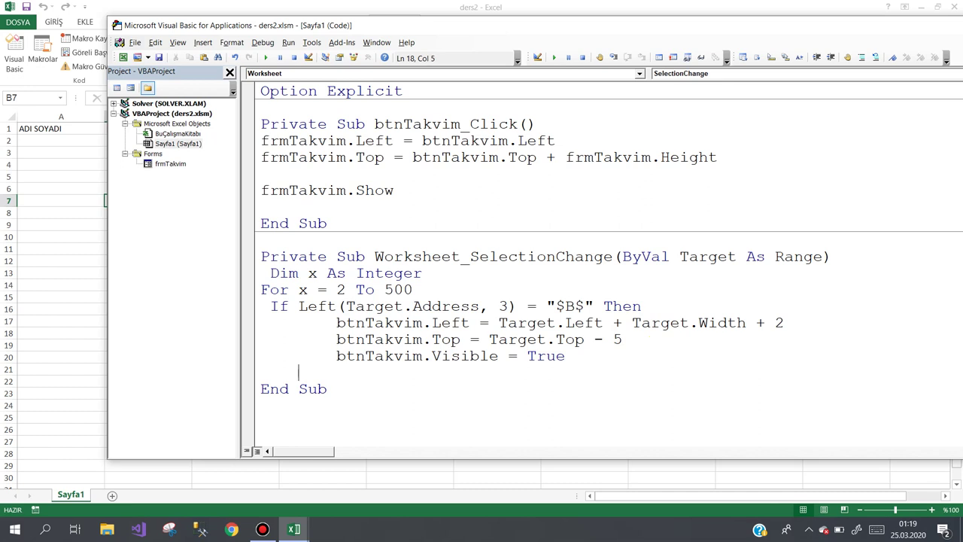
# Add an Else with btnTakvim.Visible = False, then close with End If and Next
pyautogui.write('els')
pyautogui.press('Return')
pyautogui.write('btt')
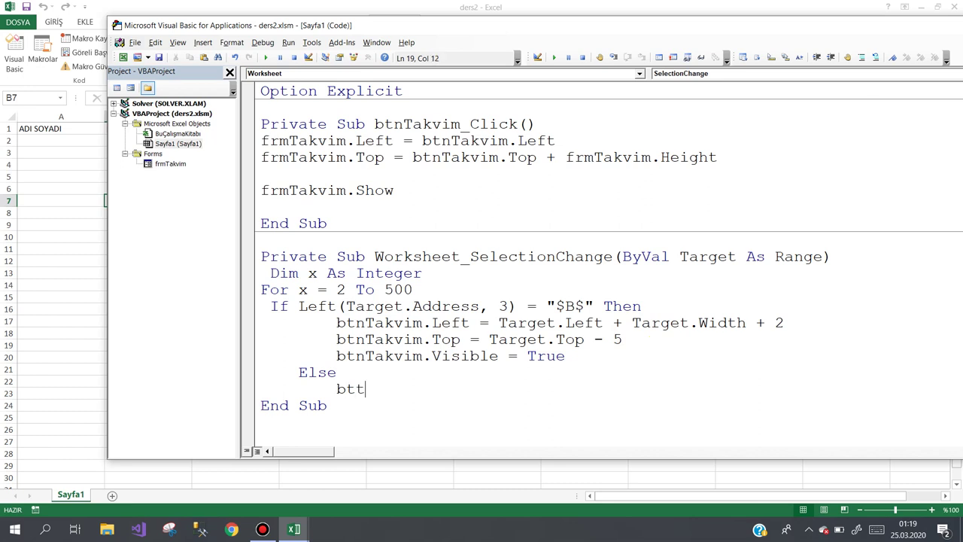
pyautogui.hotkey('ctrl', 'space')
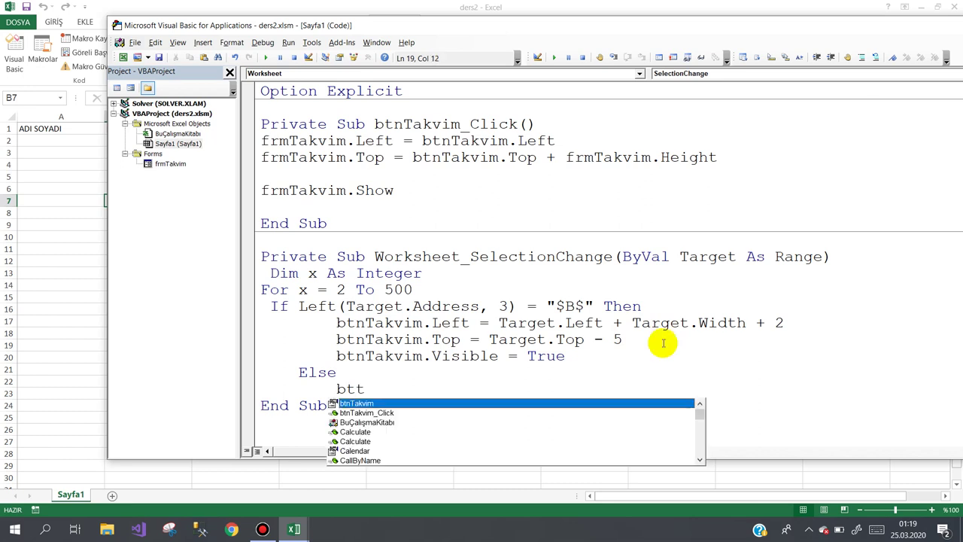
pyautogui.write('.v')
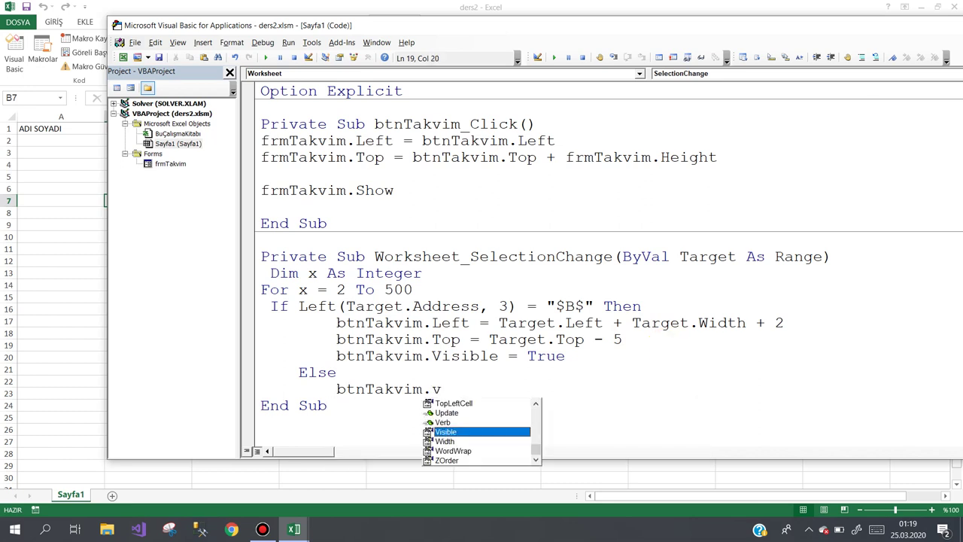
pyautogui.write('=')
pyautogui.press('space')
pyautogui.press('Return')
pyautogui.press('BackSpace')
pyautogui.write('next')
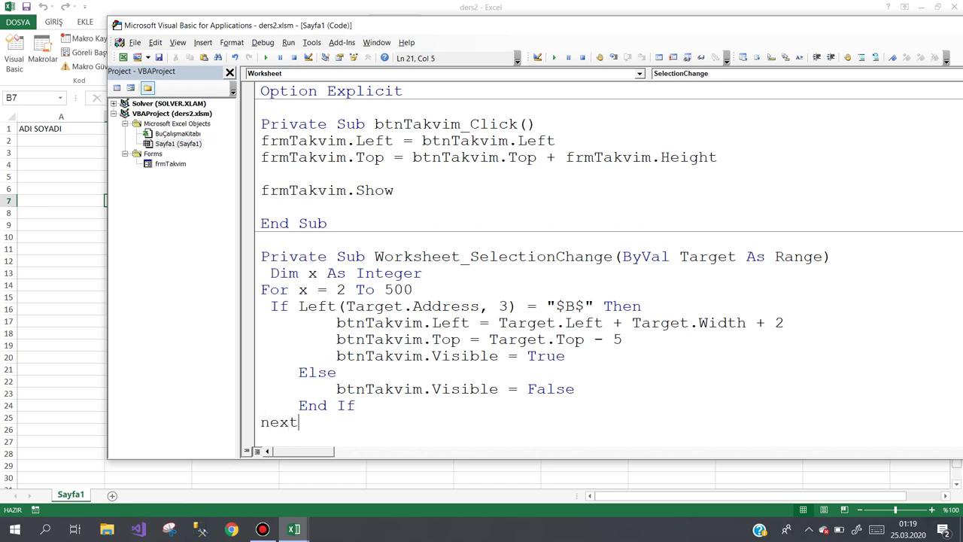
pyautogui.press('Down')
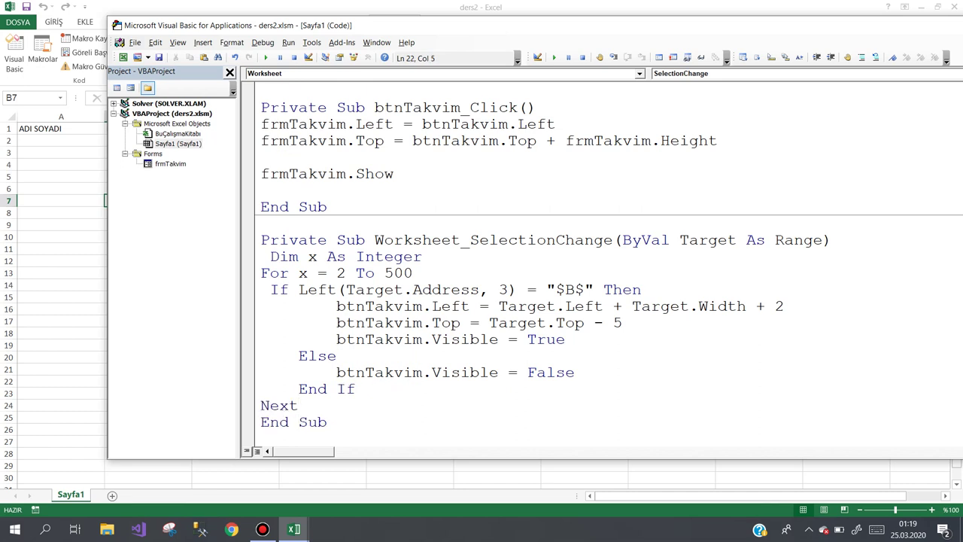
# Back on the worksheet, pick 13.03.2020 for B2, 27.03.2020 for B6 and 03.03.2020 for B11
pyautogui.click(71, 223)
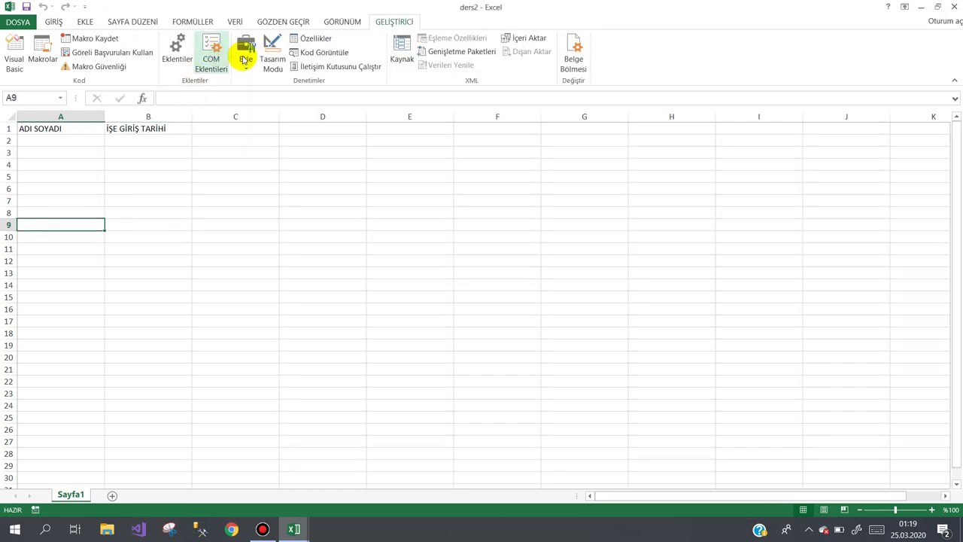
pyautogui.click(170, 142)
pyautogui.click(202, 139)
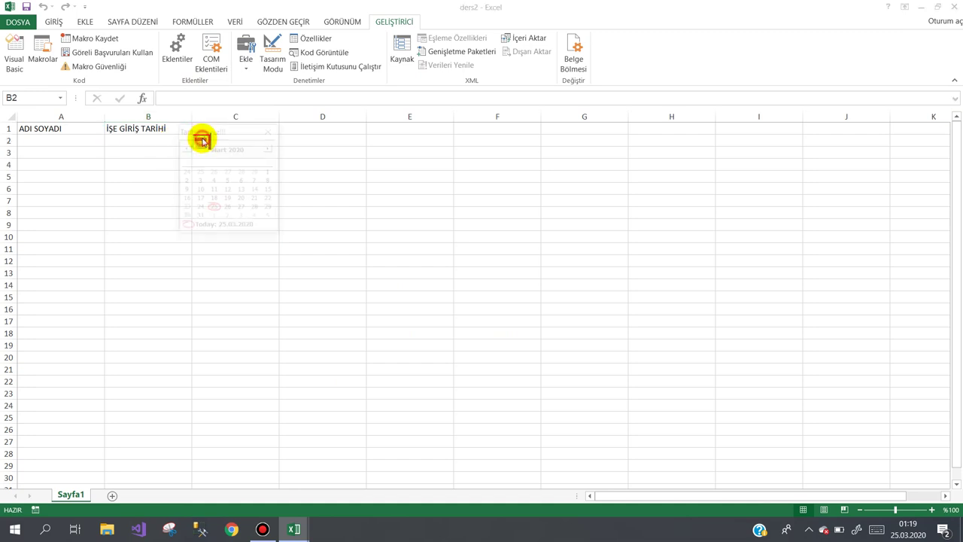
pyautogui.click(239, 190)
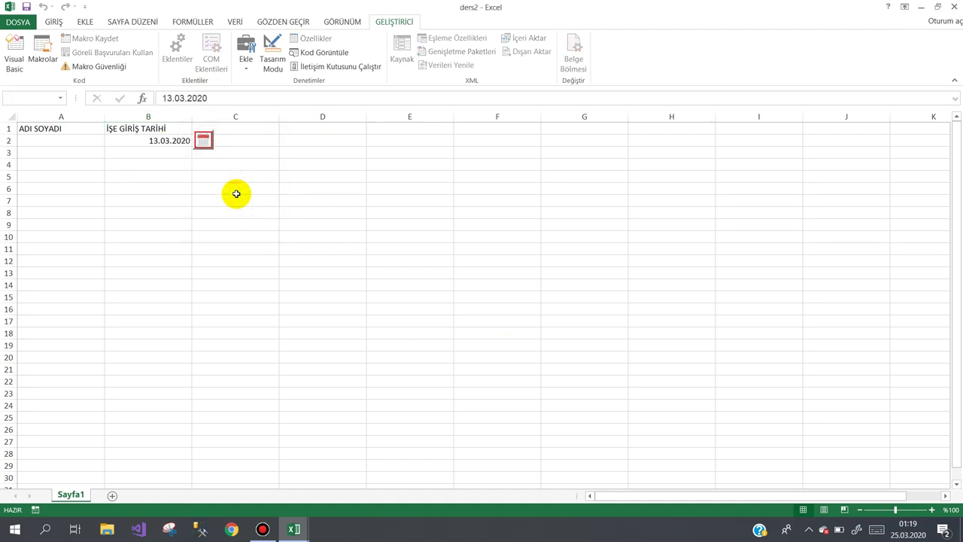
pyautogui.click(166, 189)
pyautogui.click(204, 189)
pyautogui.click(241, 256)
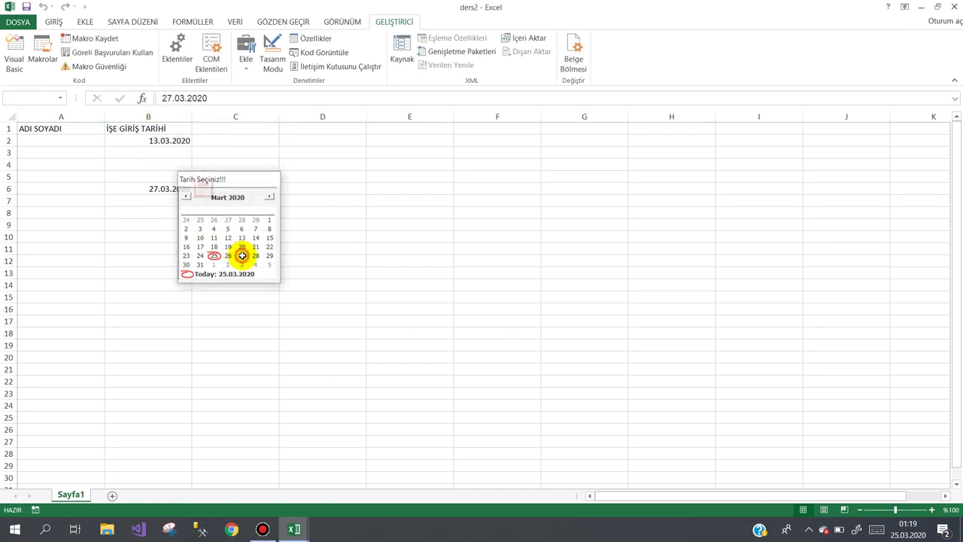
pyautogui.click(161, 249)
pyautogui.click(204, 249)
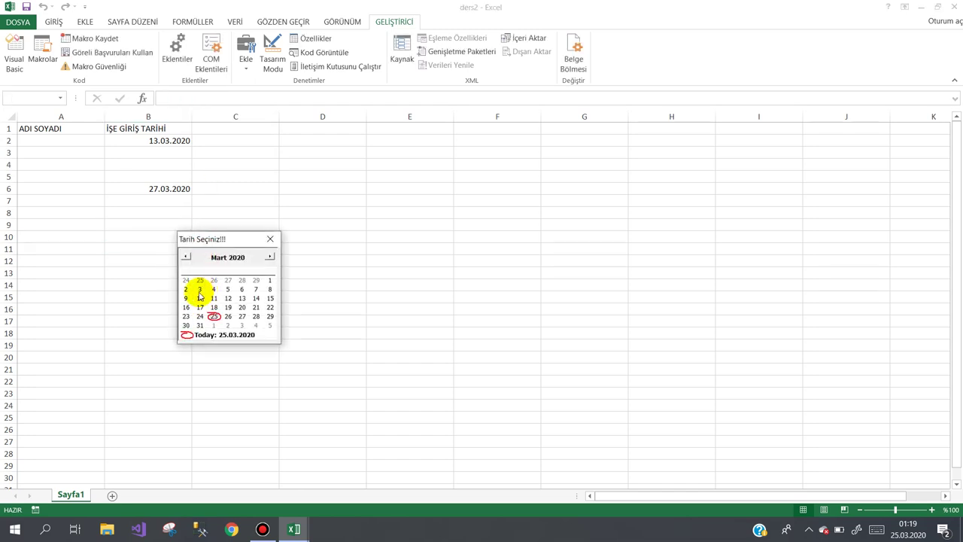
pyautogui.click(199, 293)
# Select several cells outside column B, such as D11, A10 and D9, to confirm the calendar button hides
pyautogui.click(293, 218)
pyautogui.click(396, 183)
pyautogui.click(338, 246)
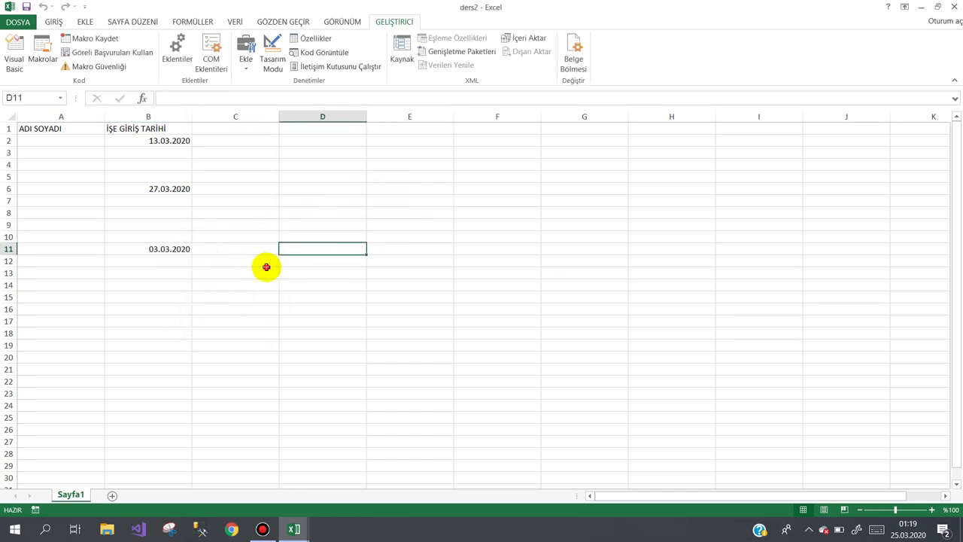
pyautogui.click(258, 322)
pyautogui.click(71, 234)
pyautogui.click(318, 223)
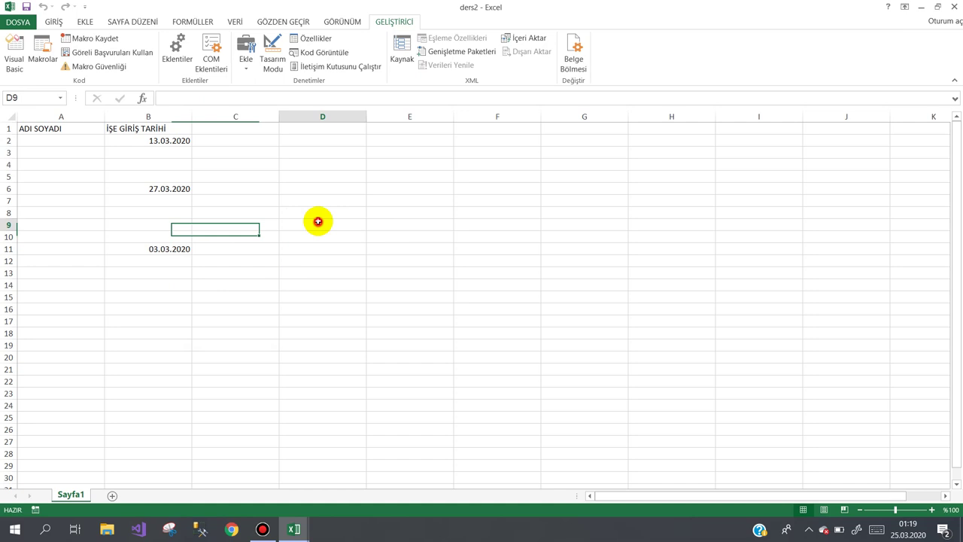
# Pick 20.03.2020 for B8 and 21.03.2020 for B15 from the calendar, then zoom the sheet in
pyautogui.click(169, 216)
pyautogui.click(203, 213)
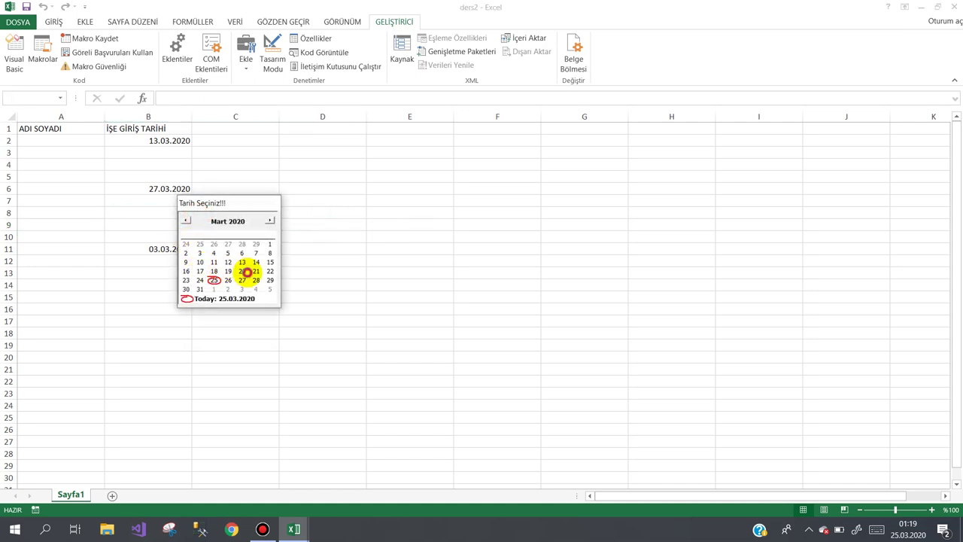
pyautogui.click(247, 272)
pyautogui.click(159, 294)
pyautogui.click(201, 296)
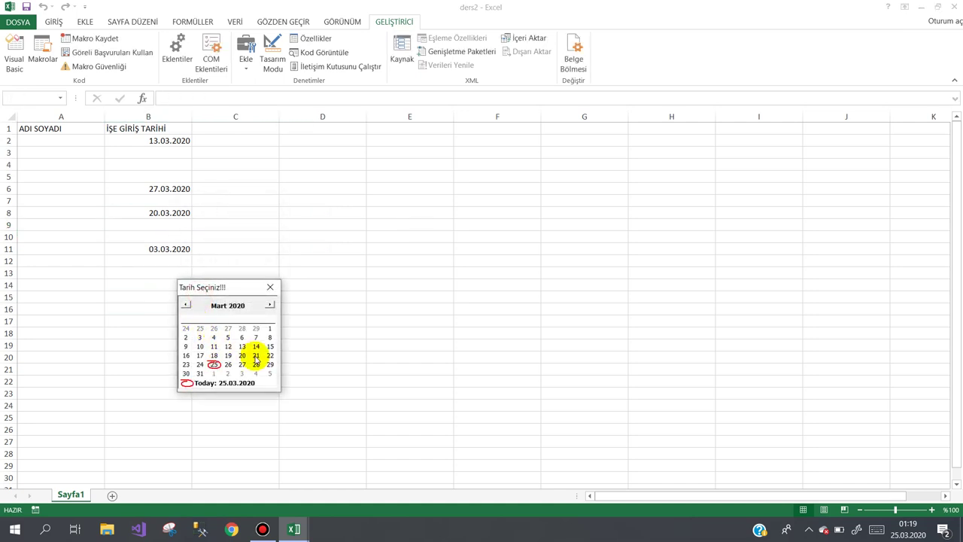
pyautogui.click(256, 356)
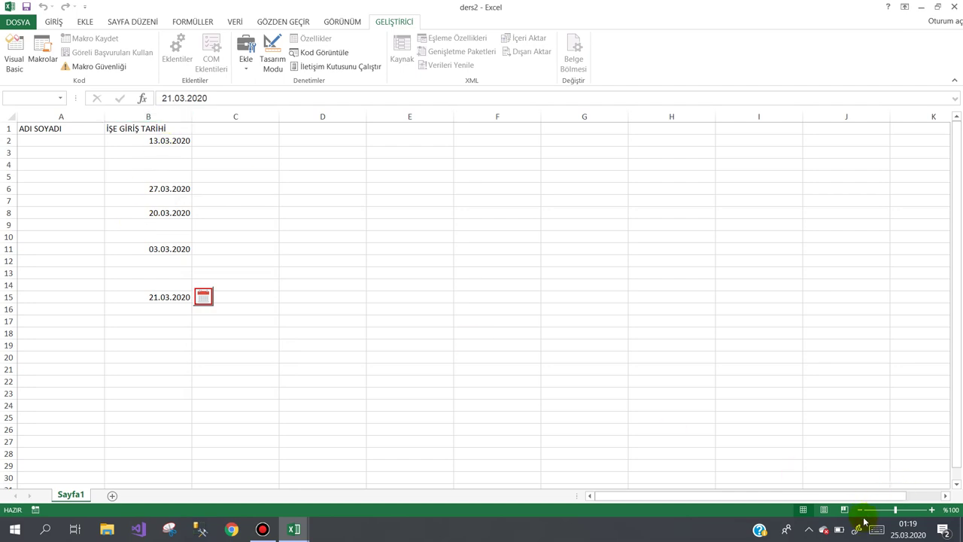
pyautogui.click(932, 511)
# Zoom the sheet in further and select cells outside column B to confirm the button hides
pyautogui.click(932, 511)
pyautogui.click(932, 511)
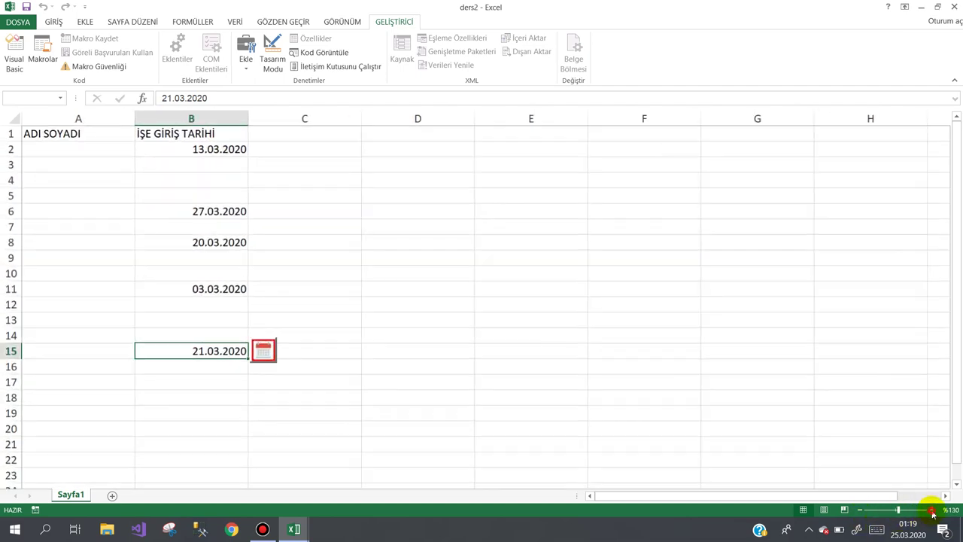
pyautogui.click(933, 511)
pyautogui.click(425, 228)
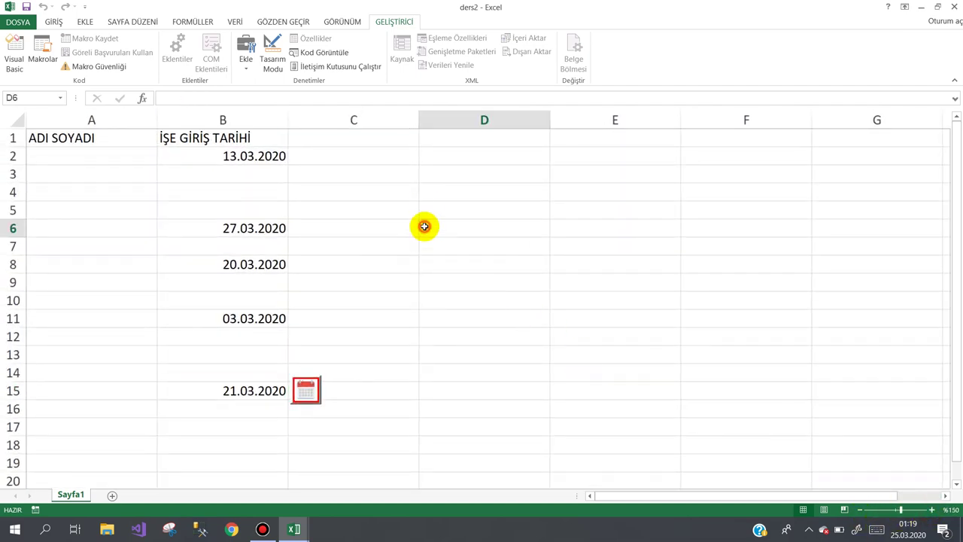
pyautogui.click(468, 179)
pyautogui.click(384, 192)
pyautogui.click(443, 257)
# Fill B3 with 14.03.2020 and B4 with 21.03.2020 using the calendar picker
pyautogui.click(251, 176)
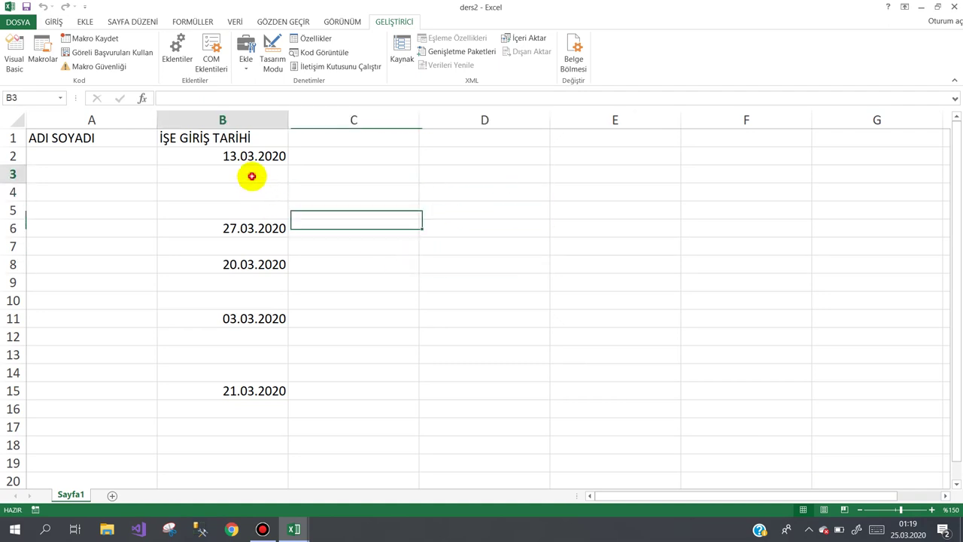
pyautogui.click(305, 176)
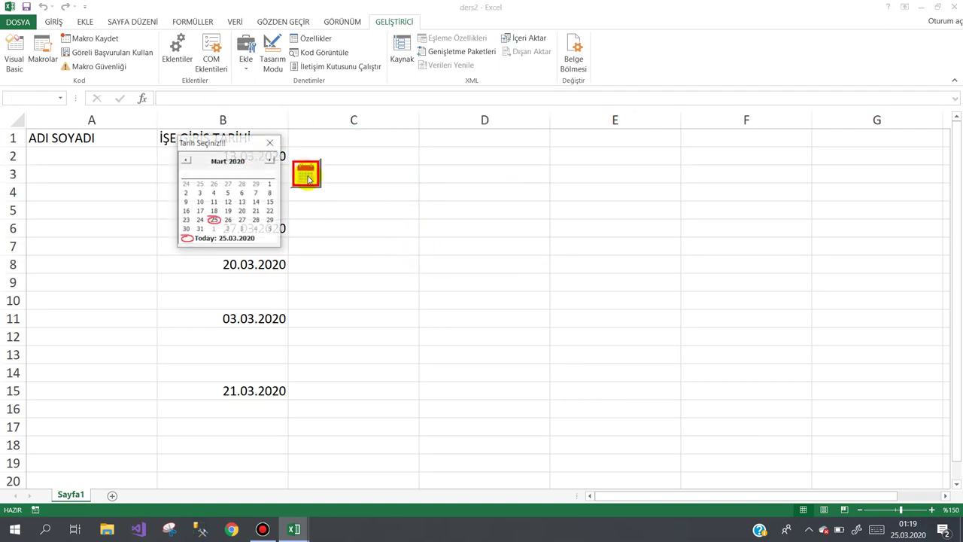
pyautogui.click(249, 203)
pyautogui.click(310, 193)
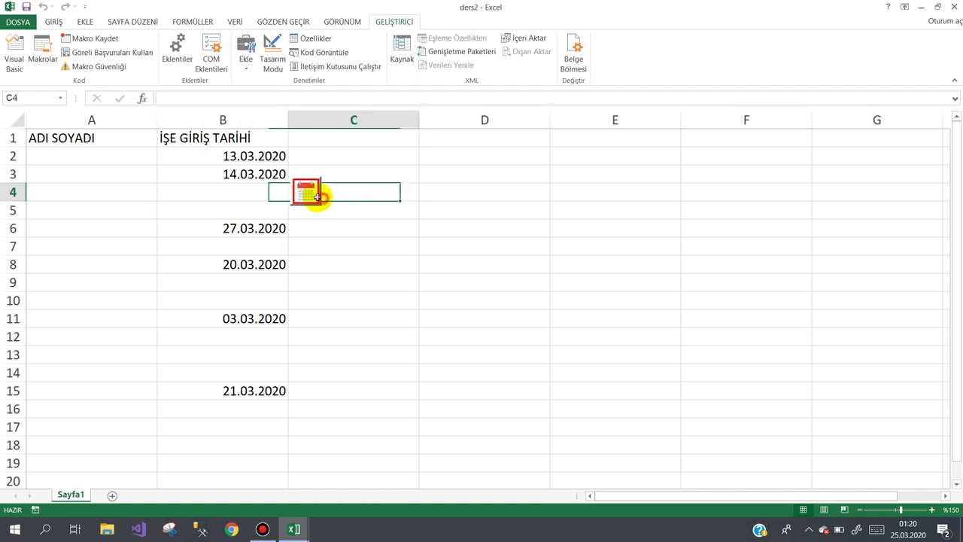
pyautogui.click(267, 193)
pyautogui.click(305, 192)
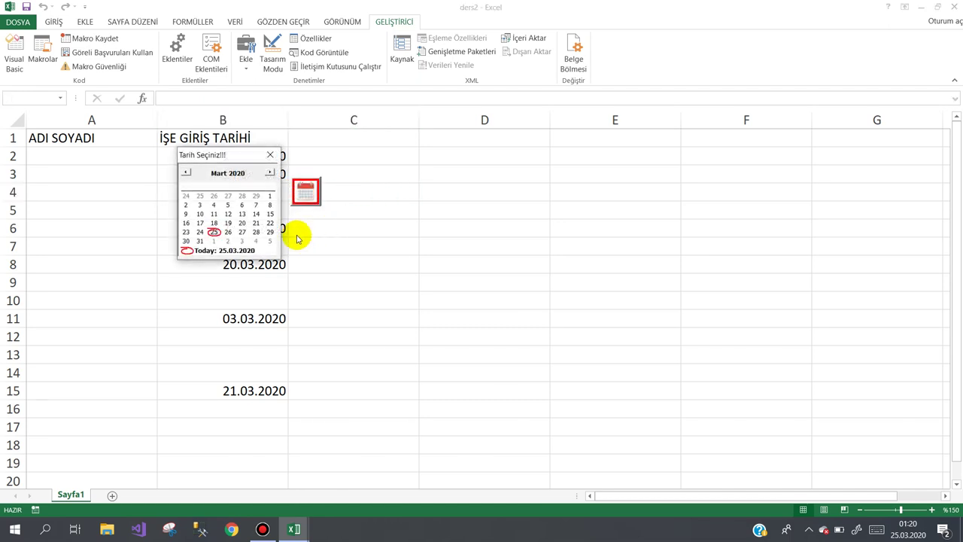
pyautogui.click(262, 221)
# Page the B7 calendar forward to June 2024, pick 14.06.2024, then select B9
pyautogui.click(264, 248)
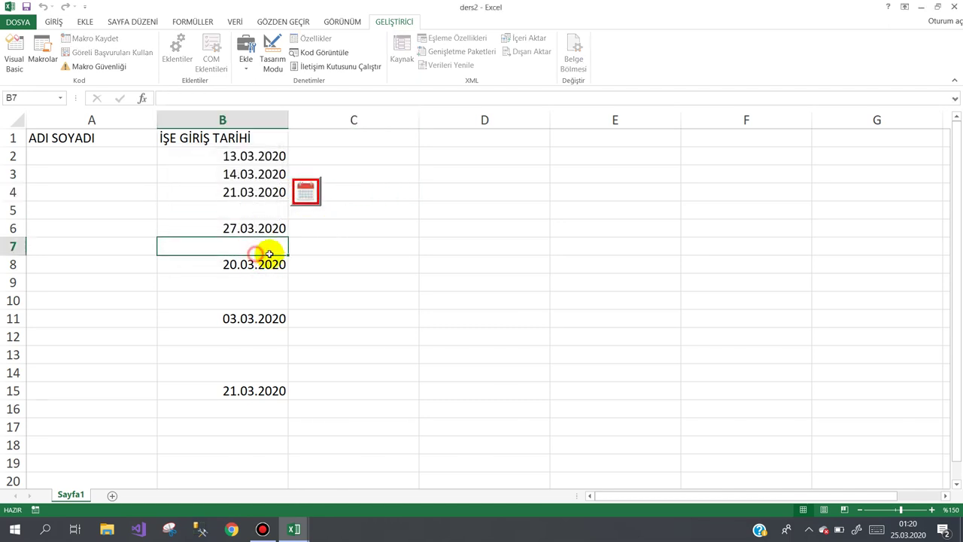
pyautogui.click(305, 249)
pyautogui.click(271, 208)
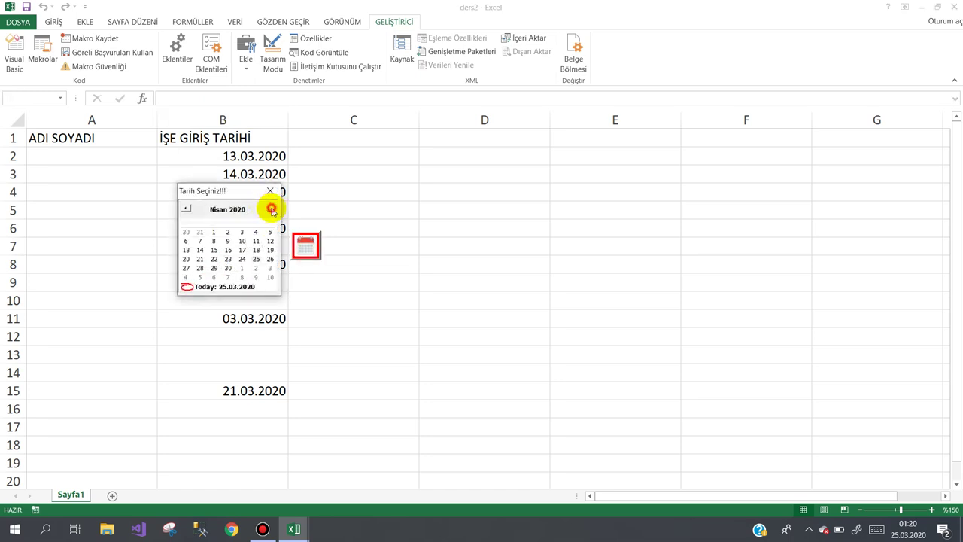
pyautogui.click(271, 208)
pyautogui.click(255, 213)
pyautogui.click(256, 209)
pyautogui.click(256, 209)
pyautogui.click(256, 210)
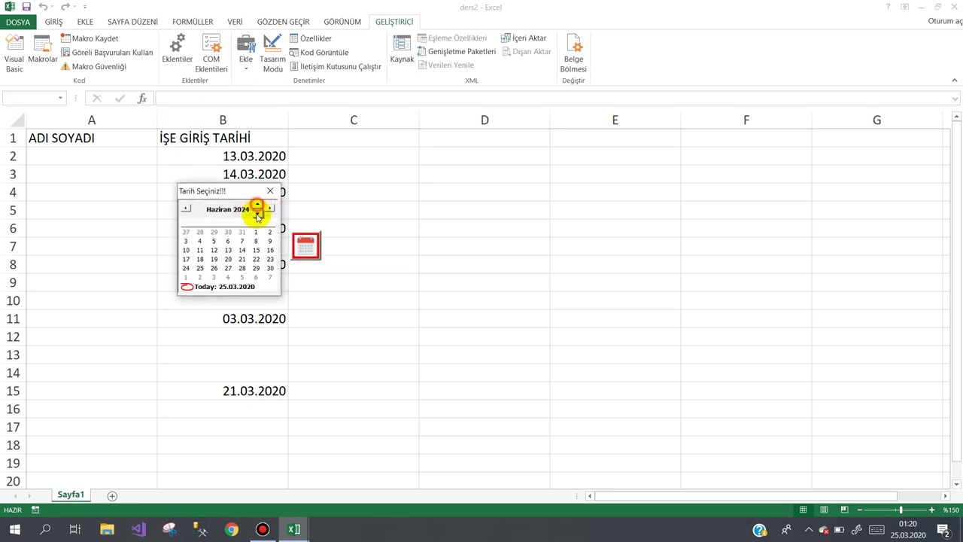
pyautogui.click(256, 209)
pyautogui.click(238, 250)
pyautogui.click(273, 290)
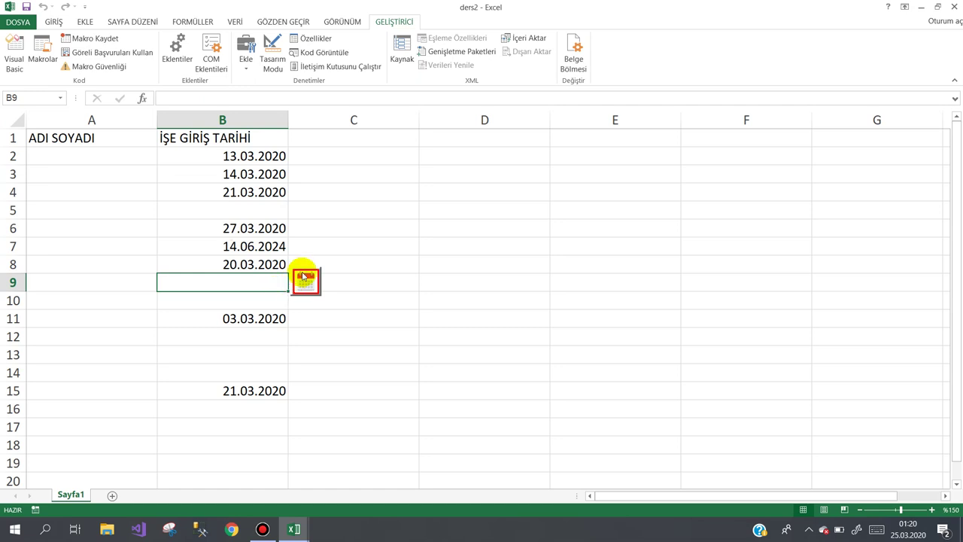
# In design mode, move btnTakvim up beside B7 and browse for a new image for its Picture property
pyautogui.click(272, 53)
pyautogui.moveTo(304, 279); pyautogui.dragTo(329, 240)
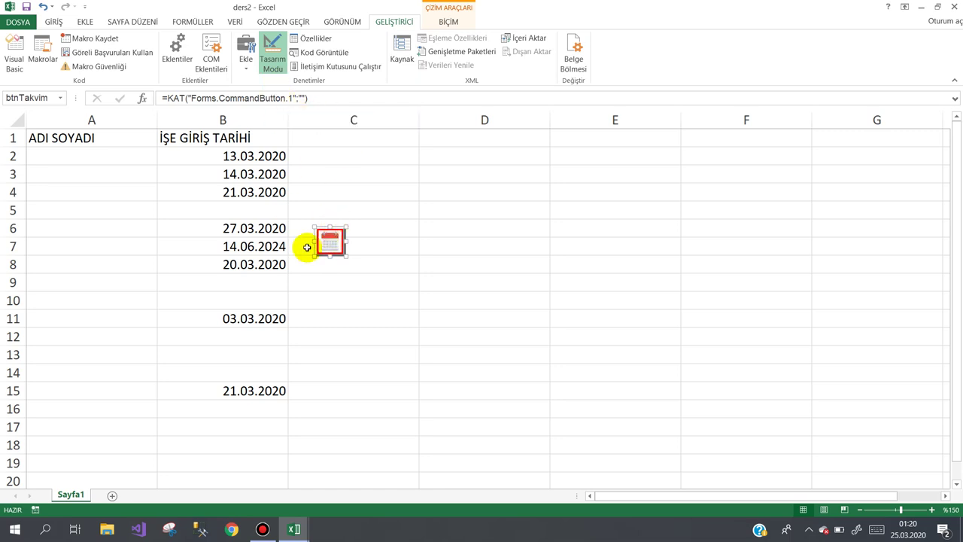
pyautogui.click(313, 38)
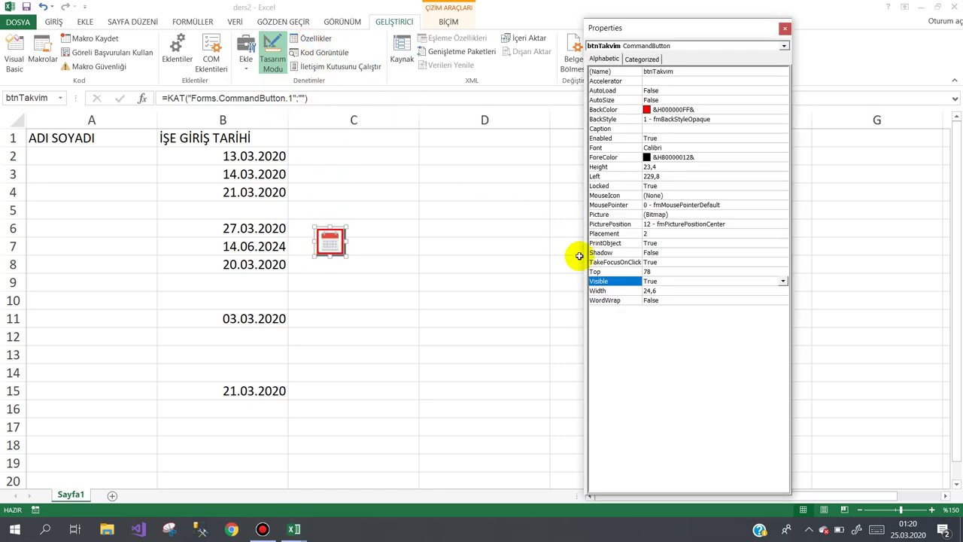
pyautogui.click(678, 216)
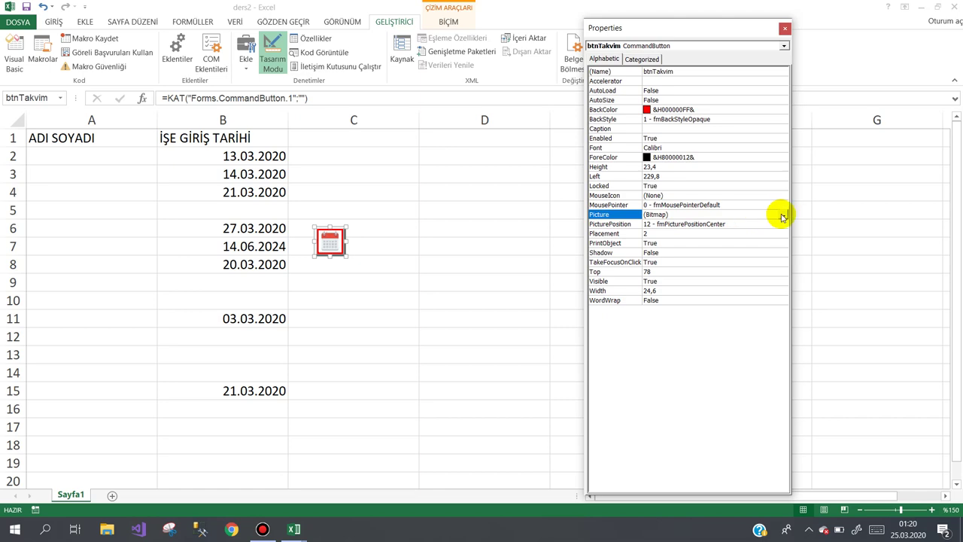
pyautogui.click(783, 216)
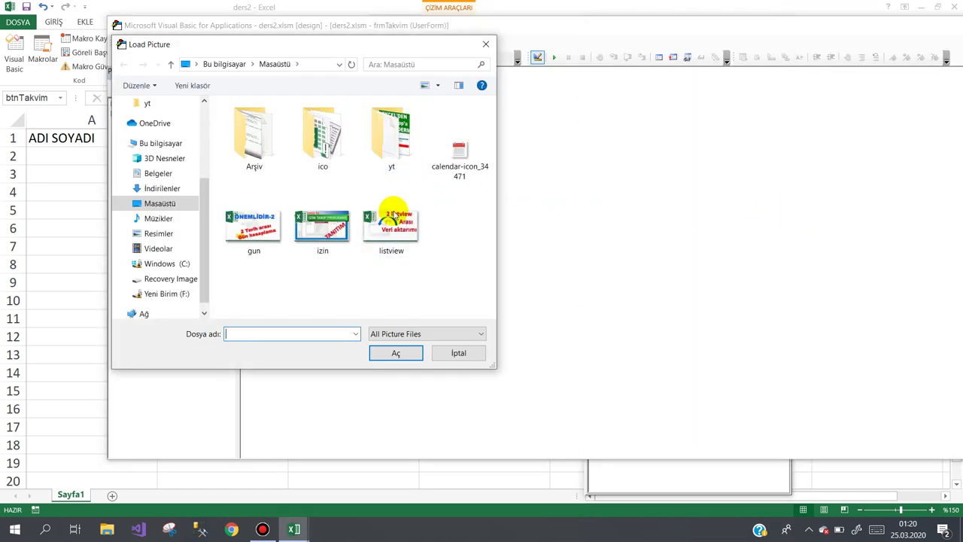
# Load the calendar-icon file as btnTakvim's picture and return to the worksheet
pyautogui.doubleClick(451, 166)
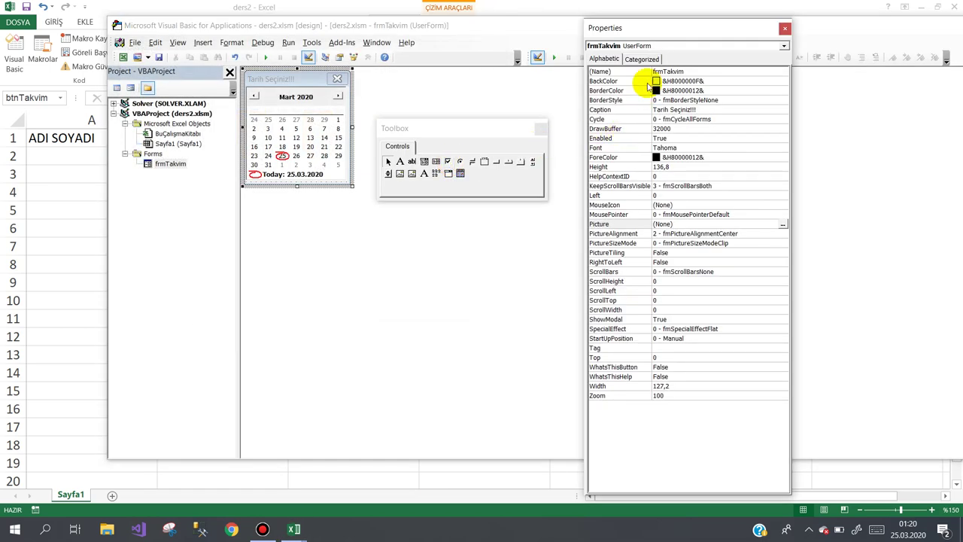
pyautogui.click(647, 72)
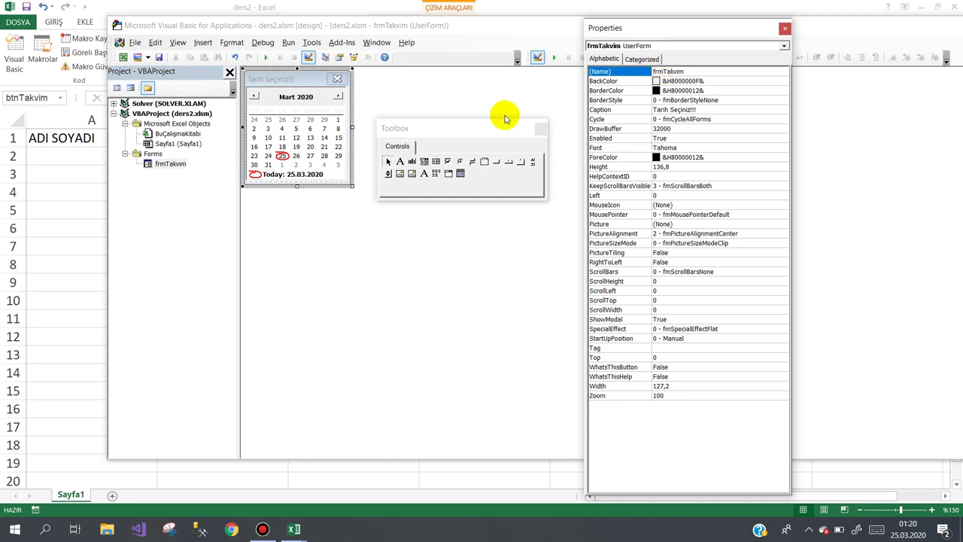
pyautogui.click(75, 174)
# Review btnTakvim's Caption property, its Click code and the frmTakvim form, then return to the sheet
pyautogui.click(329, 241)
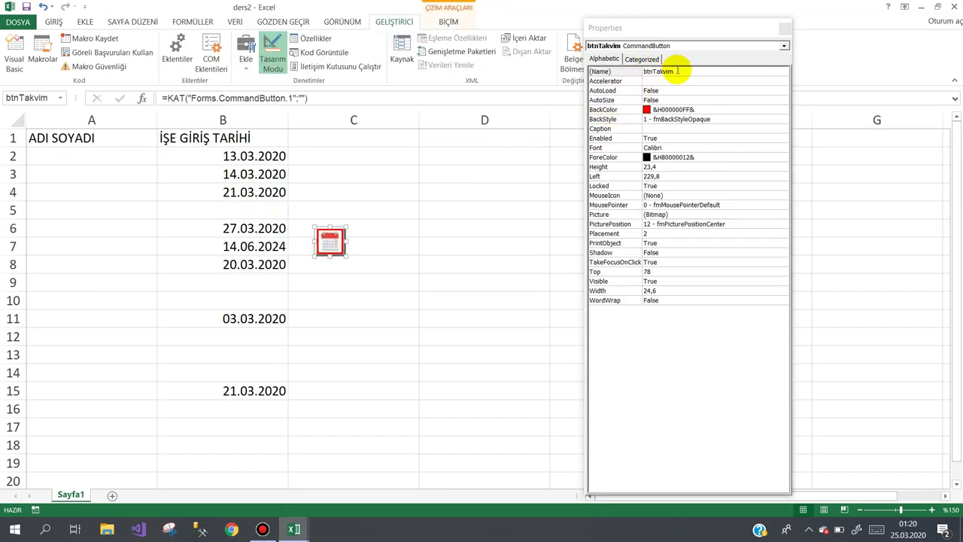
pyautogui.click(629, 129)
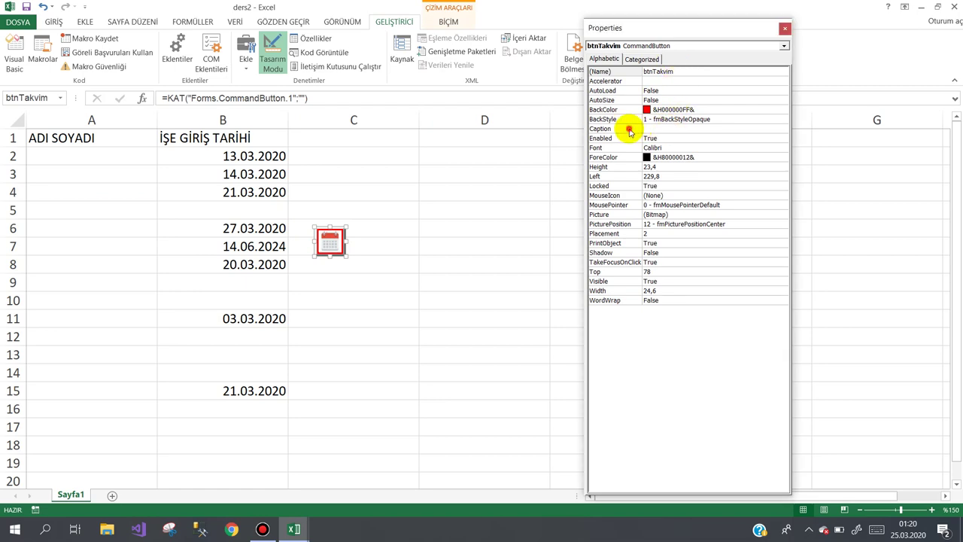
pyautogui.click(407, 180)
pyautogui.doubleClick(328, 239)
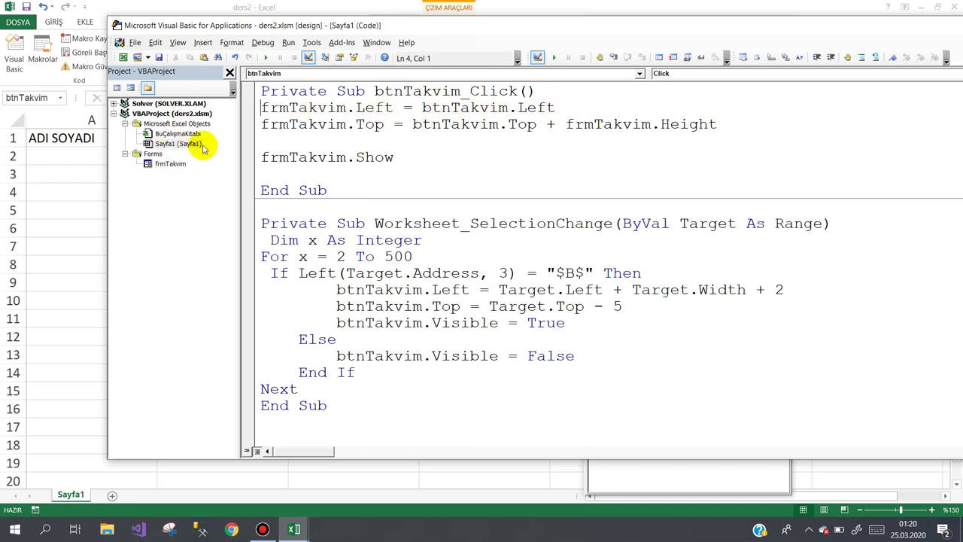
pyautogui.doubleClick(178, 165)
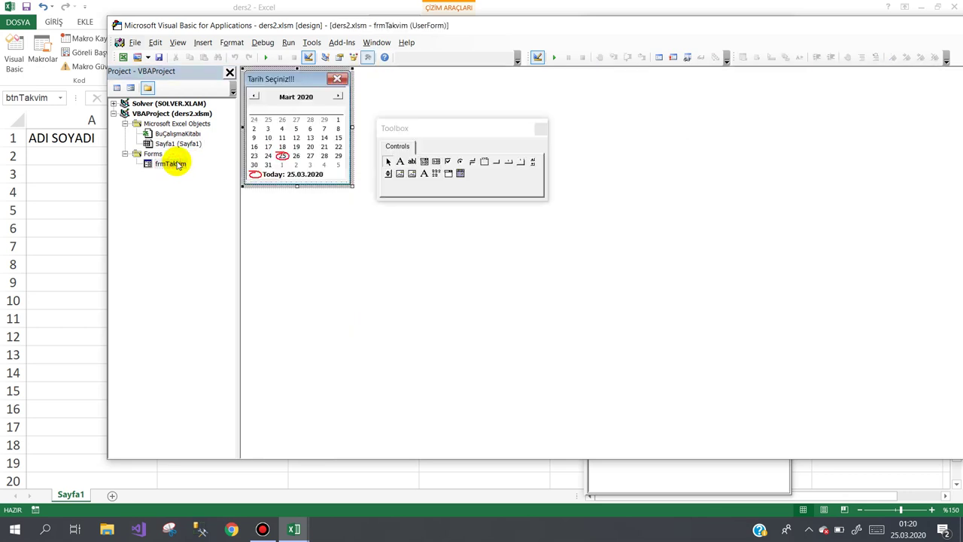
pyautogui.click(45, 192)
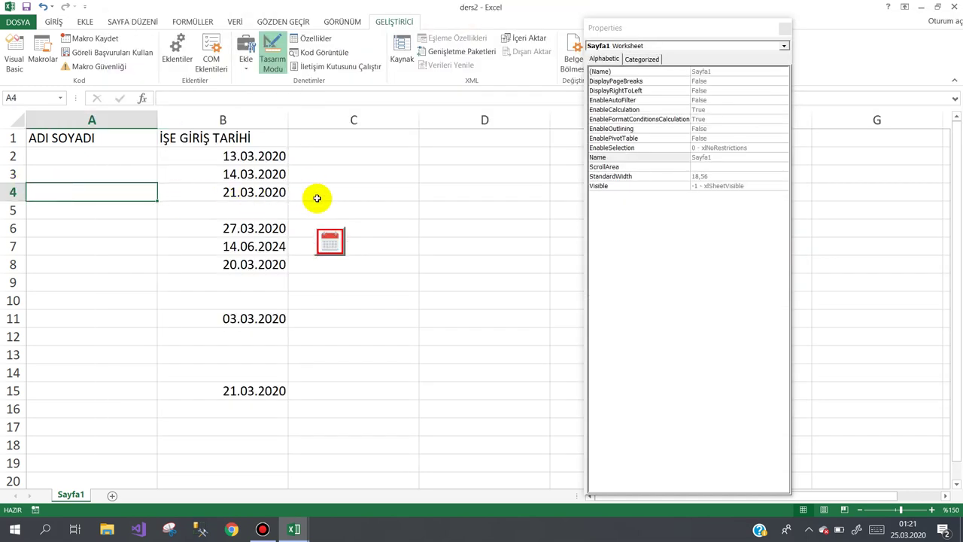
# Turn off design mode and select B5, B9 and B10 to confirm the calendar button follows
pyautogui.click(254, 279)
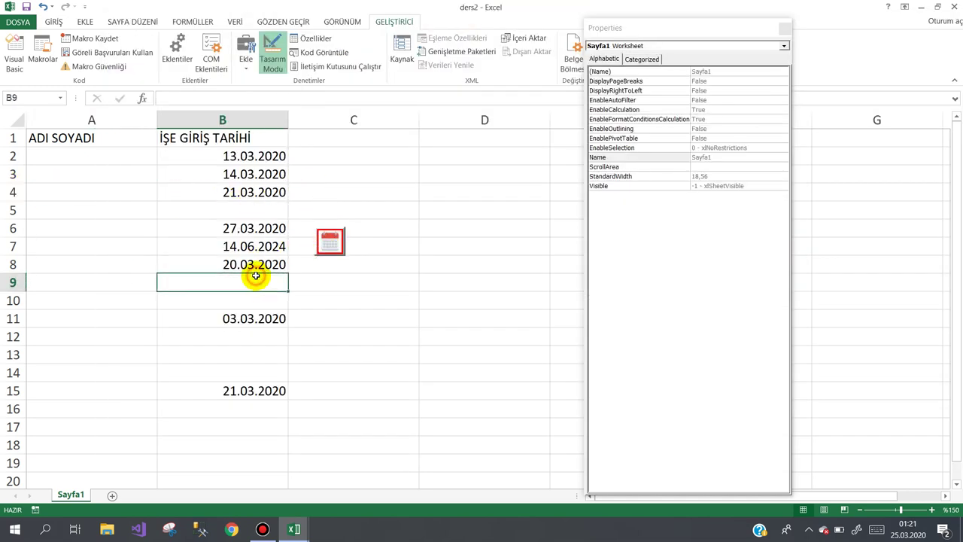
pyautogui.click(284, 66)
pyautogui.click(260, 210)
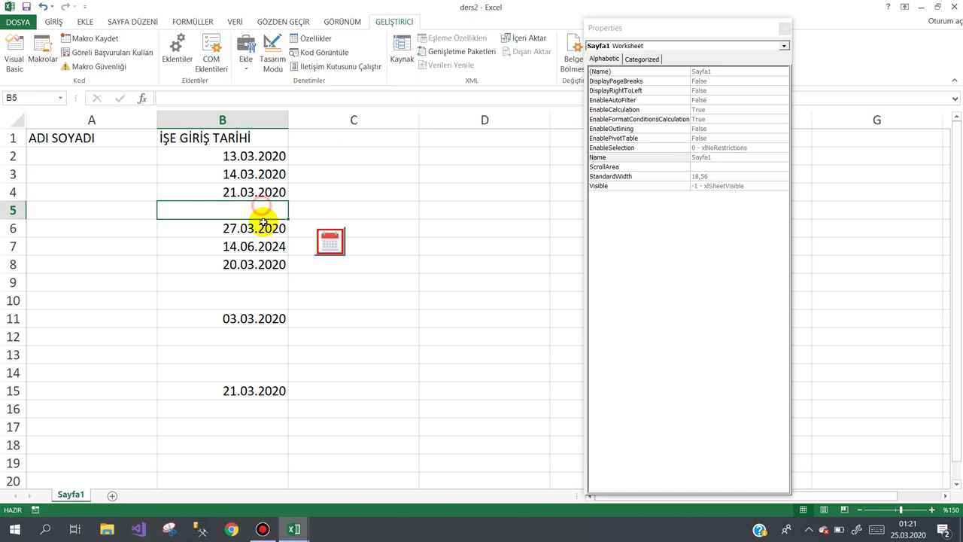
pyautogui.click(259, 285)
pyautogui.click(267, 301)
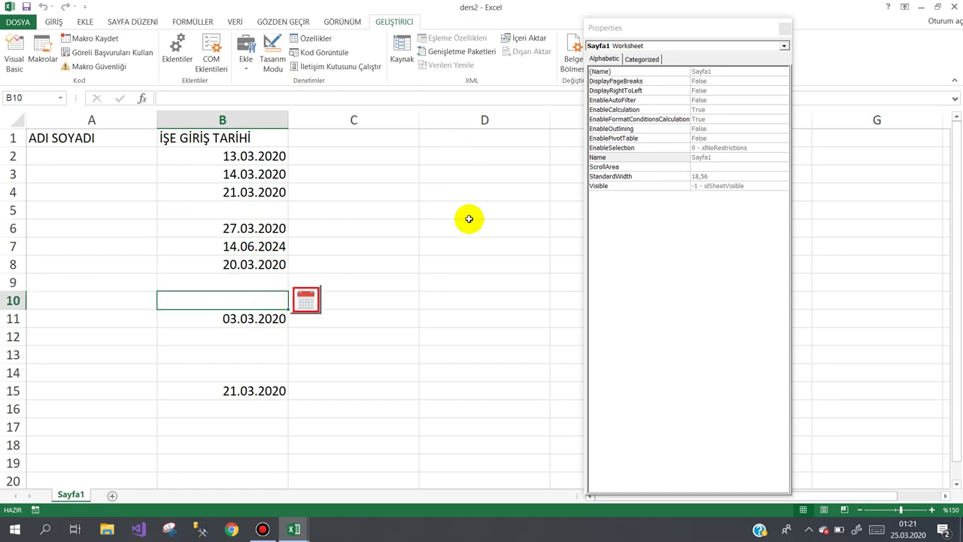
pyautogui.click(262, 529)
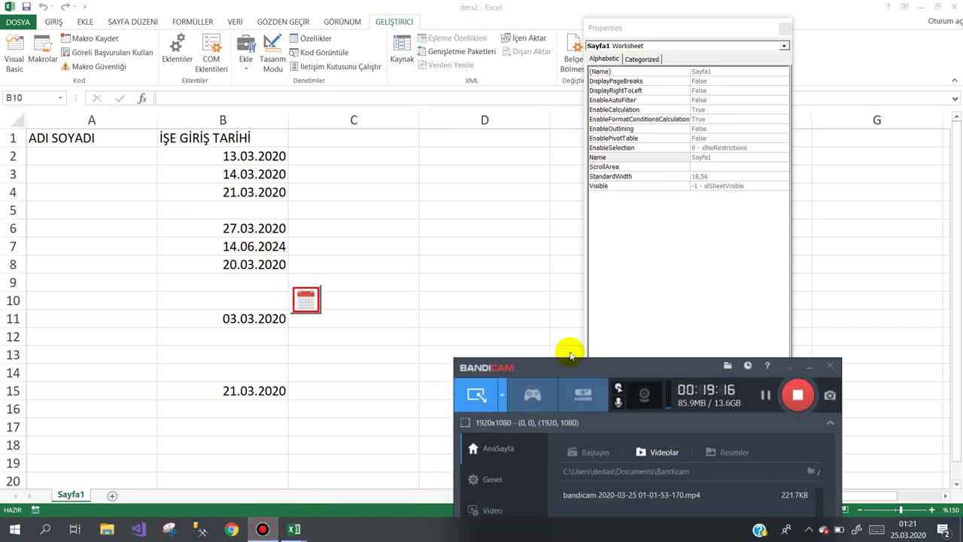
pyautogui.moveTo(681, 366); pyautogui.dragTo(705, 65)
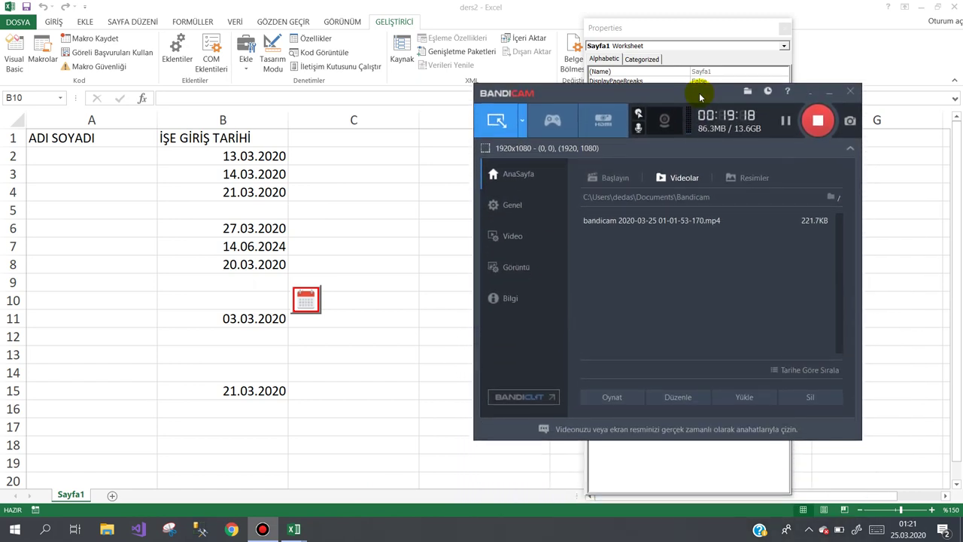